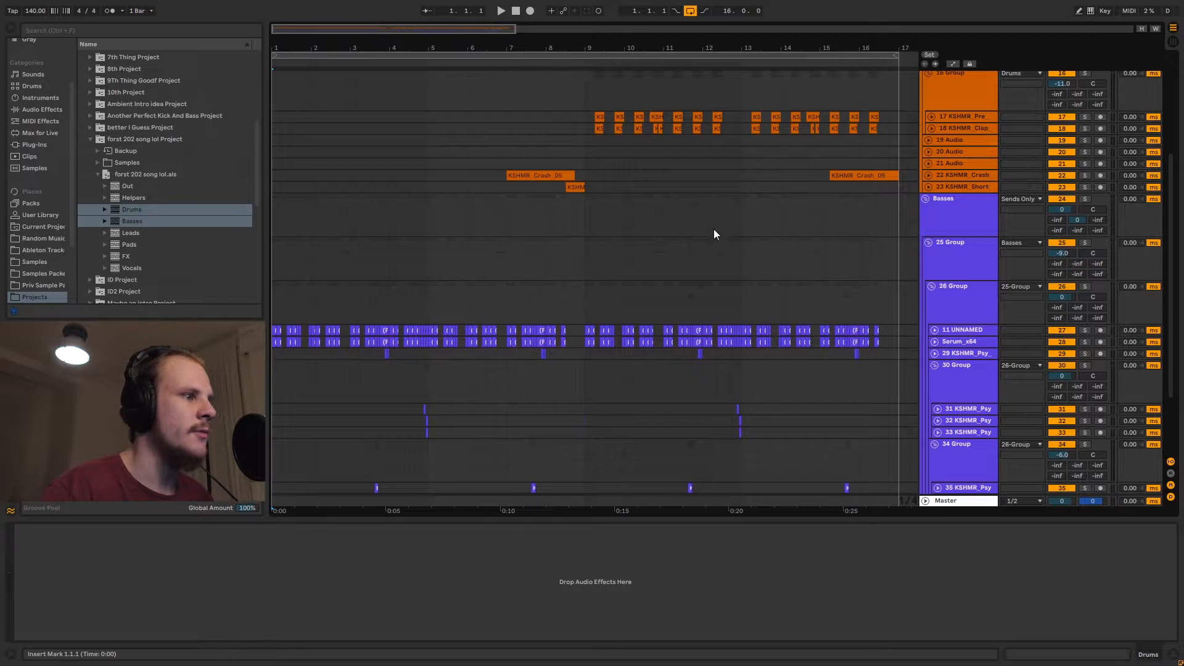
- Look over the clips and tracks of the Drums and Basses groups throughout the arrangement
scroll(713, 233, down, 1)
scroll(685, 232, up, 4)
scroll(685, 232, up, 3)
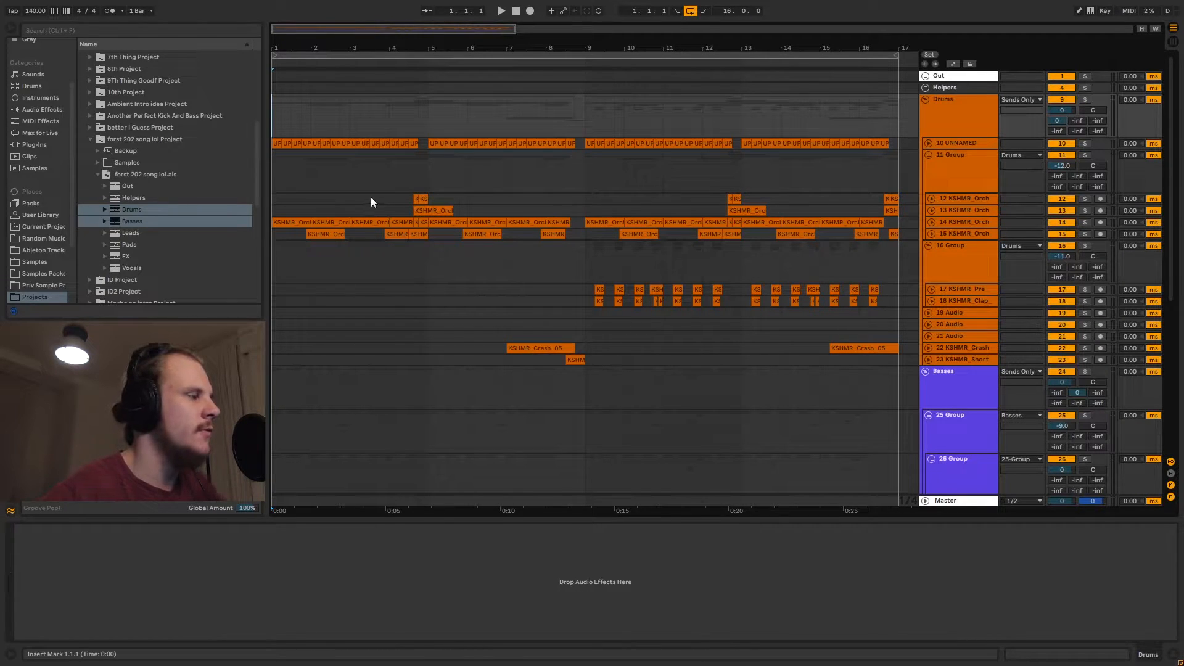
scroll(371, 198, down, 1)
scroll(371, 198, up, 1)
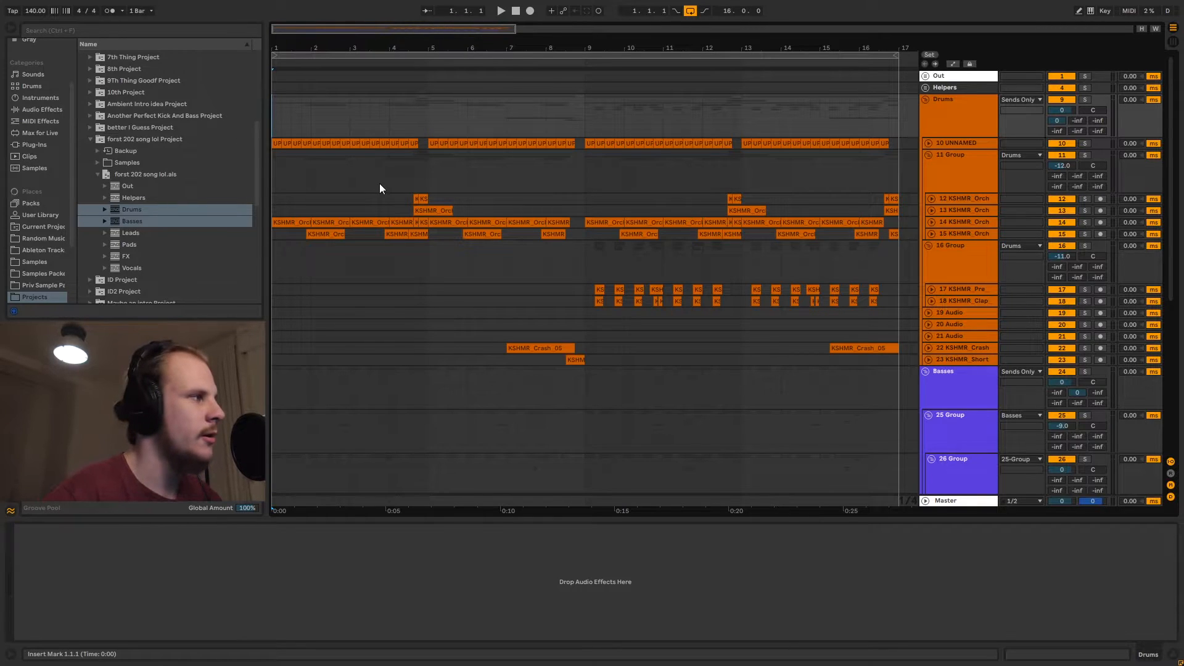
scroll(380, 183, down, 8)
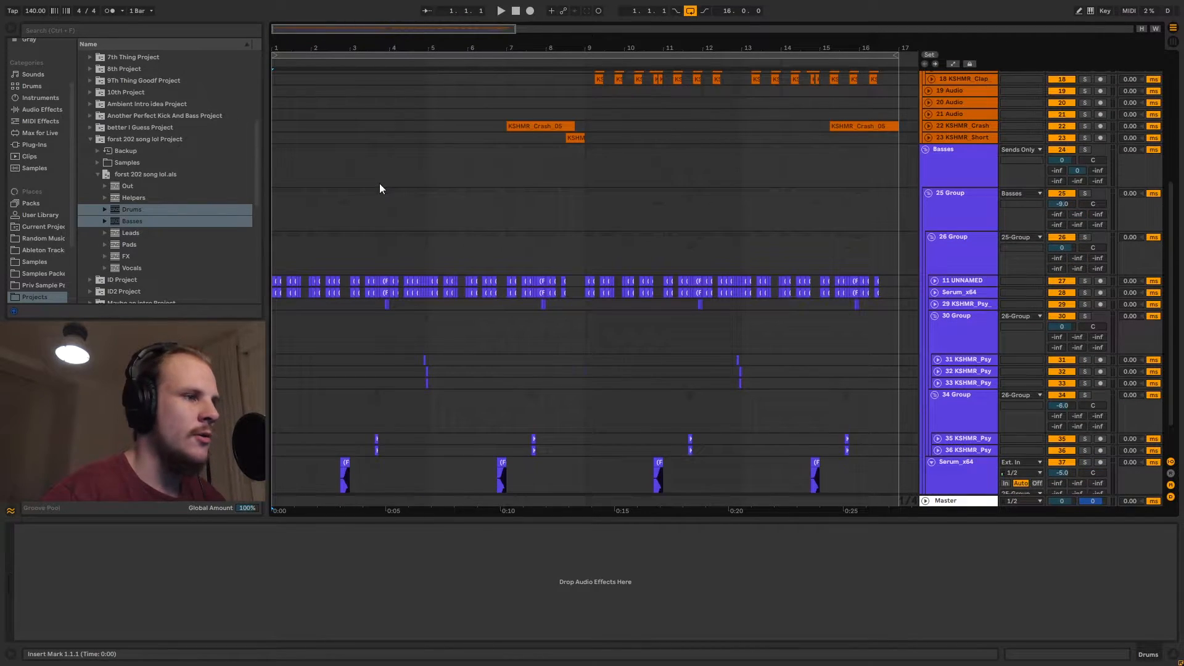
scroll(381, 189, down, 2)
scroll(380, 188, up, 3)
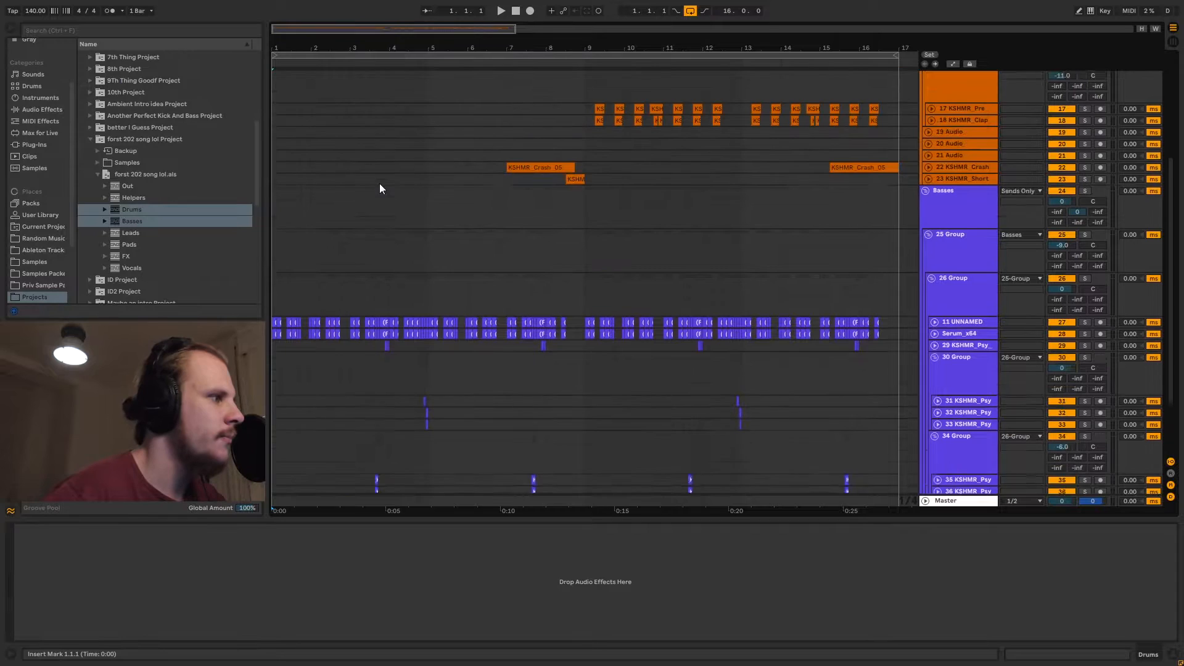
scroll(380, 183, down, 3)
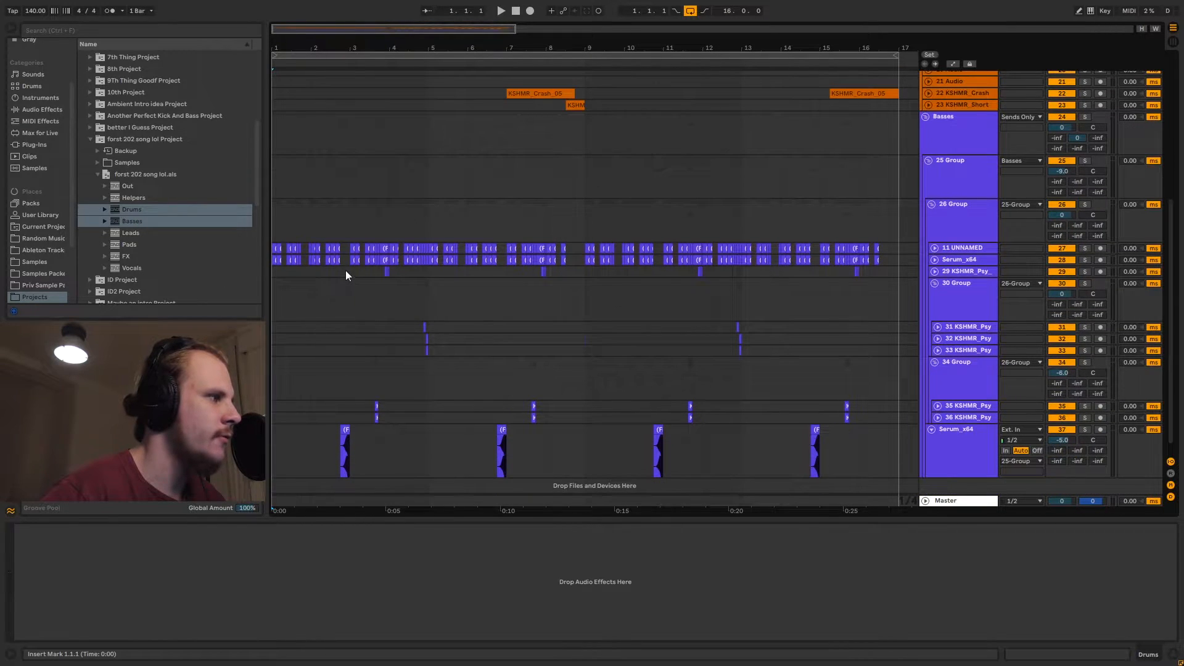
drag(345, 270, 426, 455)
click(467, 398)
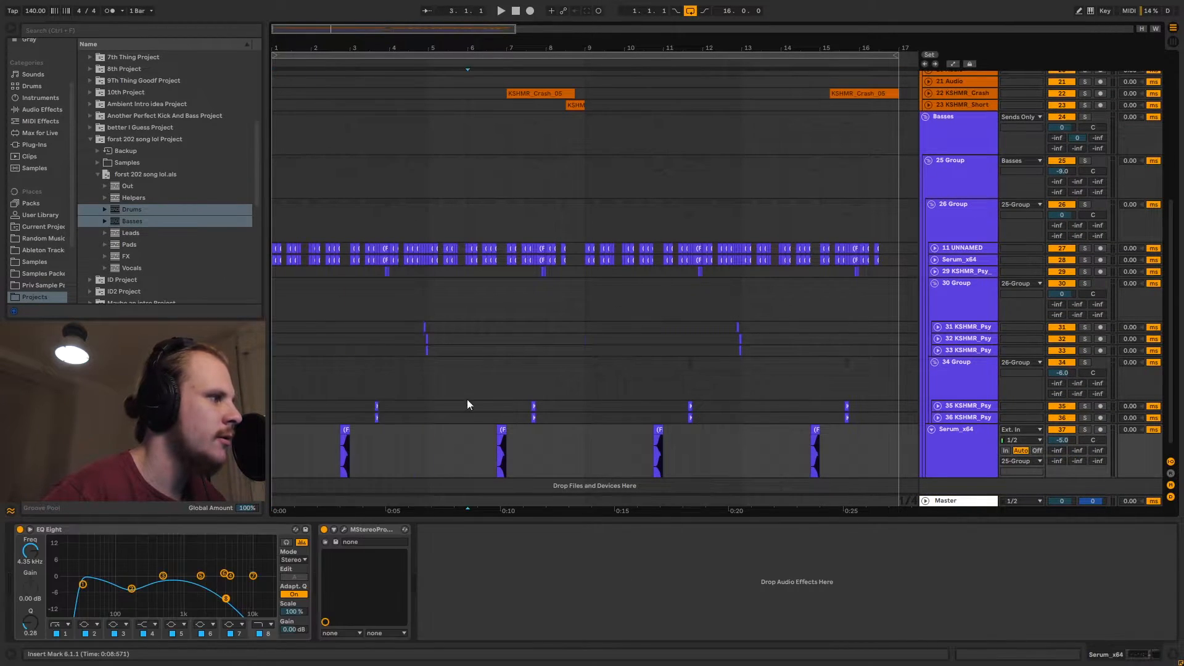
scroll(468, 399, up, 10)
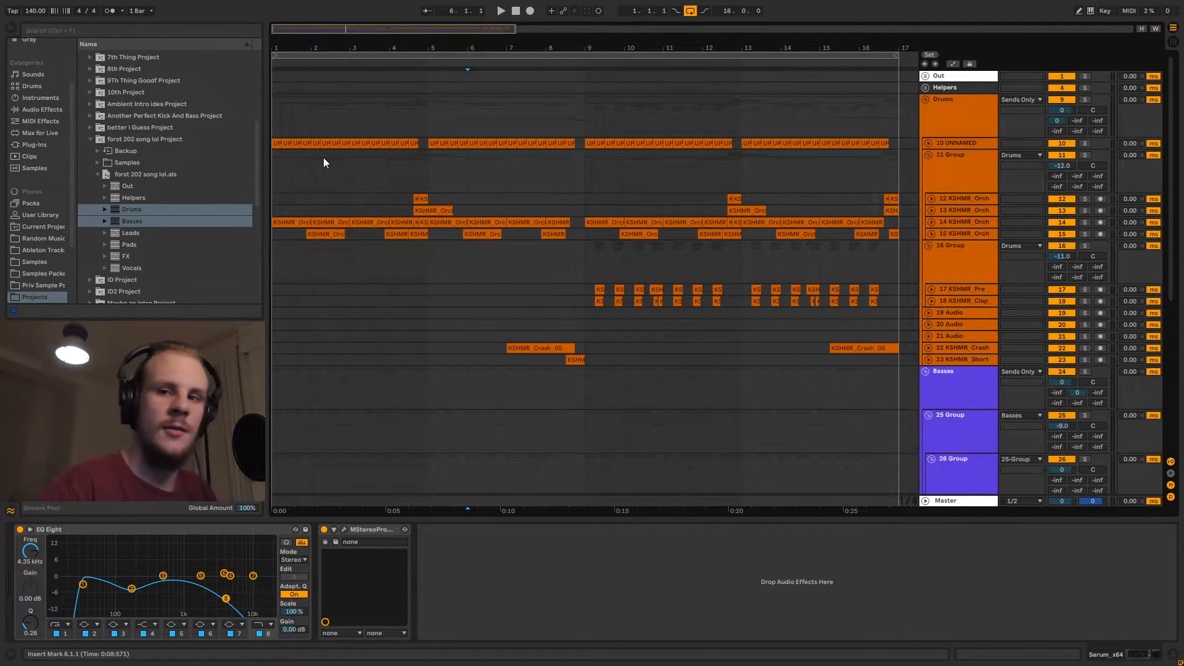
- Play the arrangement from bar 1 through the start of bar 9 while reviewing the Drums and Basses tracks
click(274, 99)
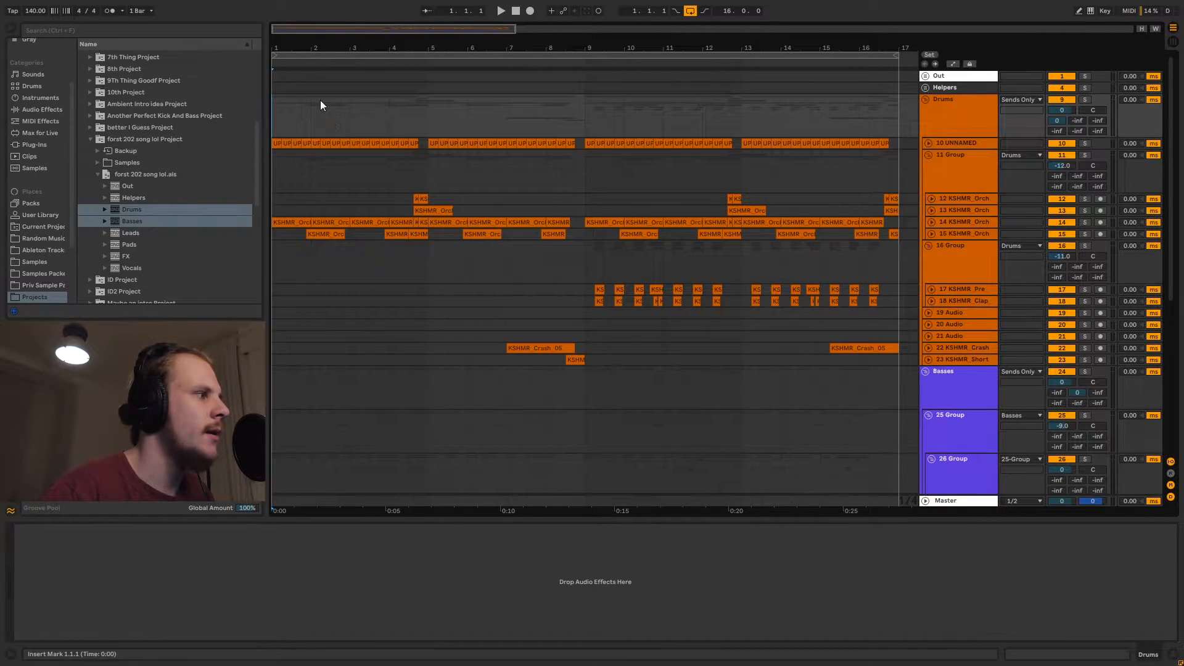
scroll(349, 147, down, 8)
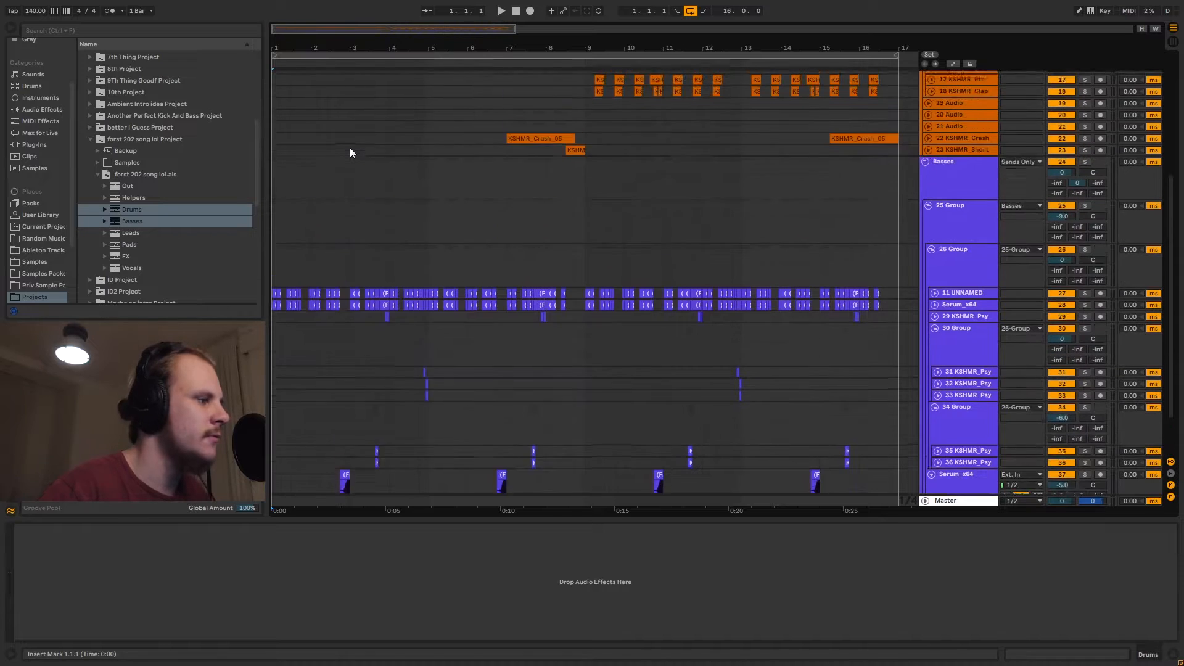
scroll(350, 147, up, 4)
scroll(350, 147, down, 2)
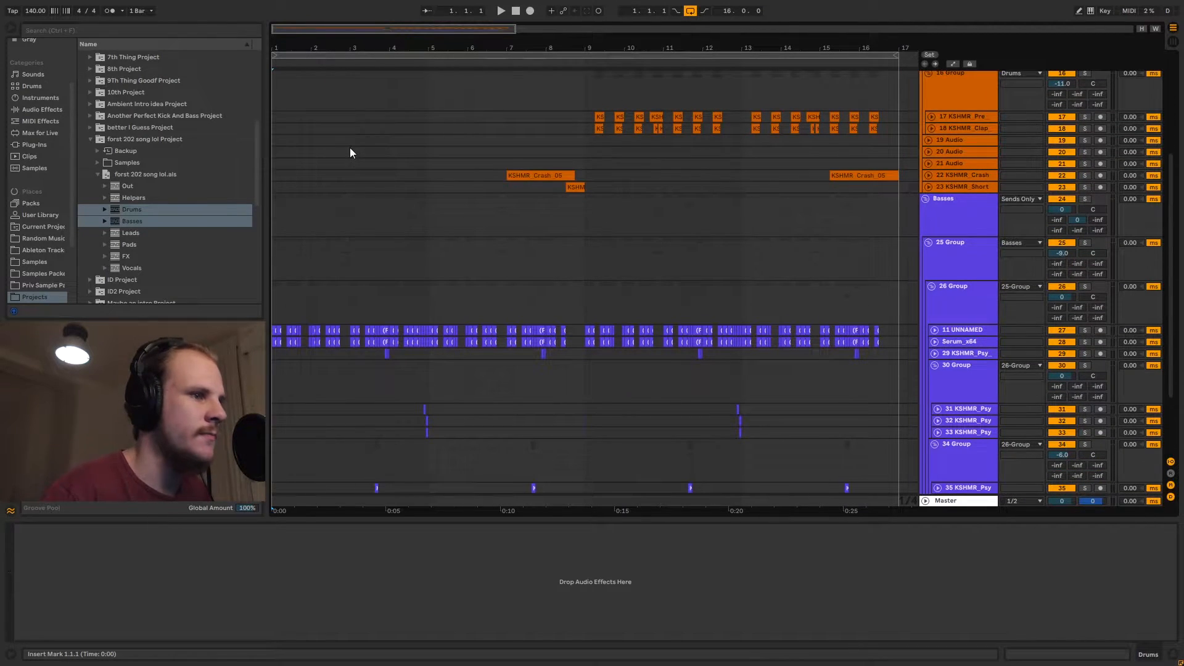
scroll(350, 148, down, 3)
key(space)
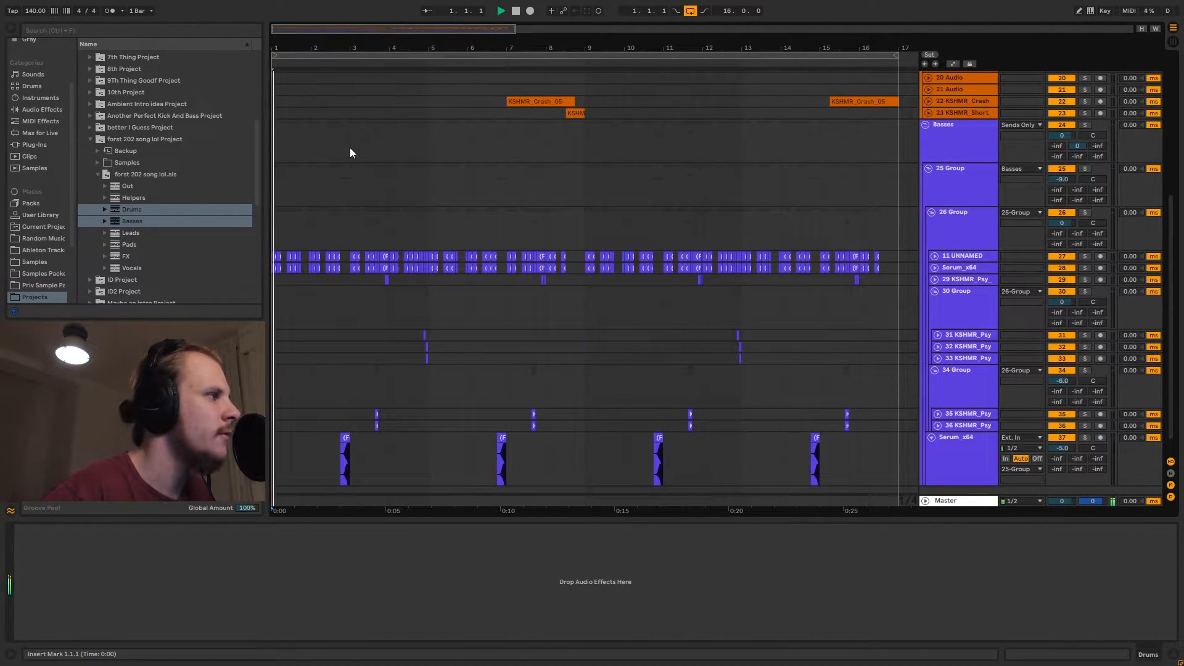
scroll(350, 153, up, 4)
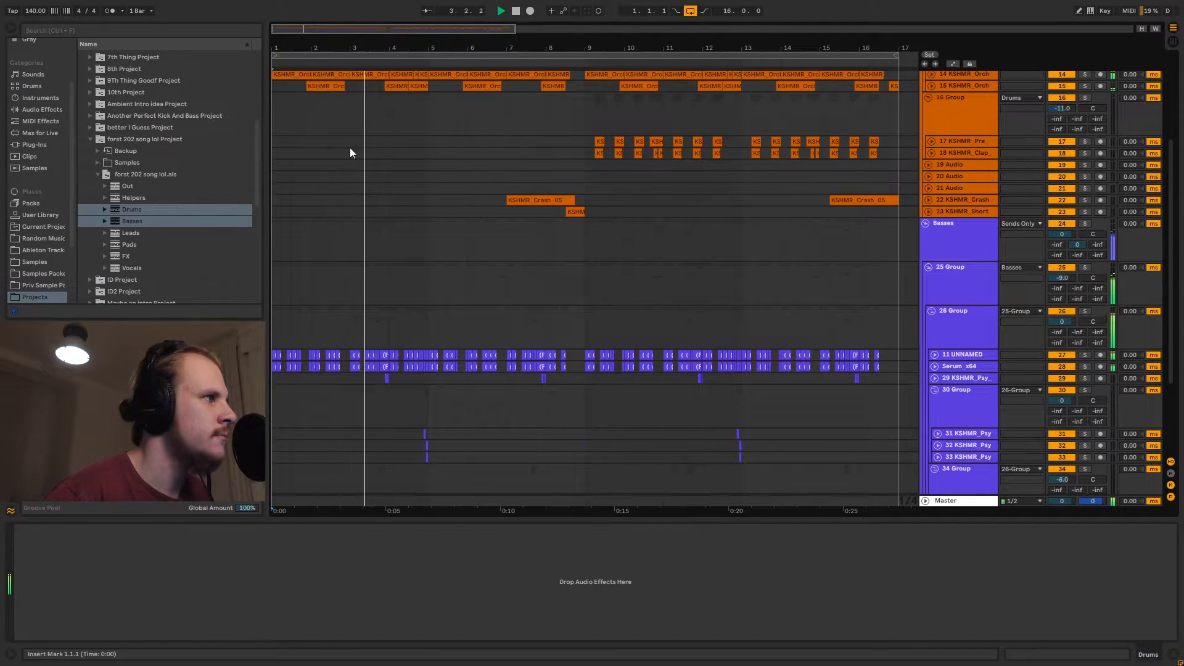
scroll(350, 153, up, 5)
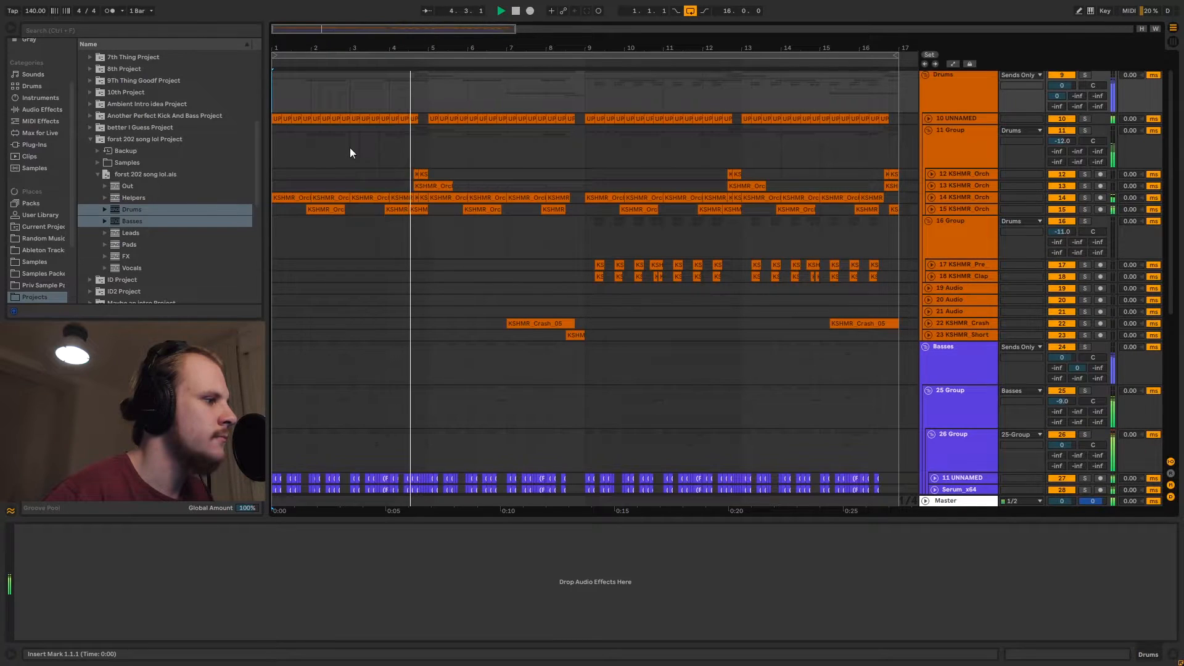
scroll(350, 150, down, 3)
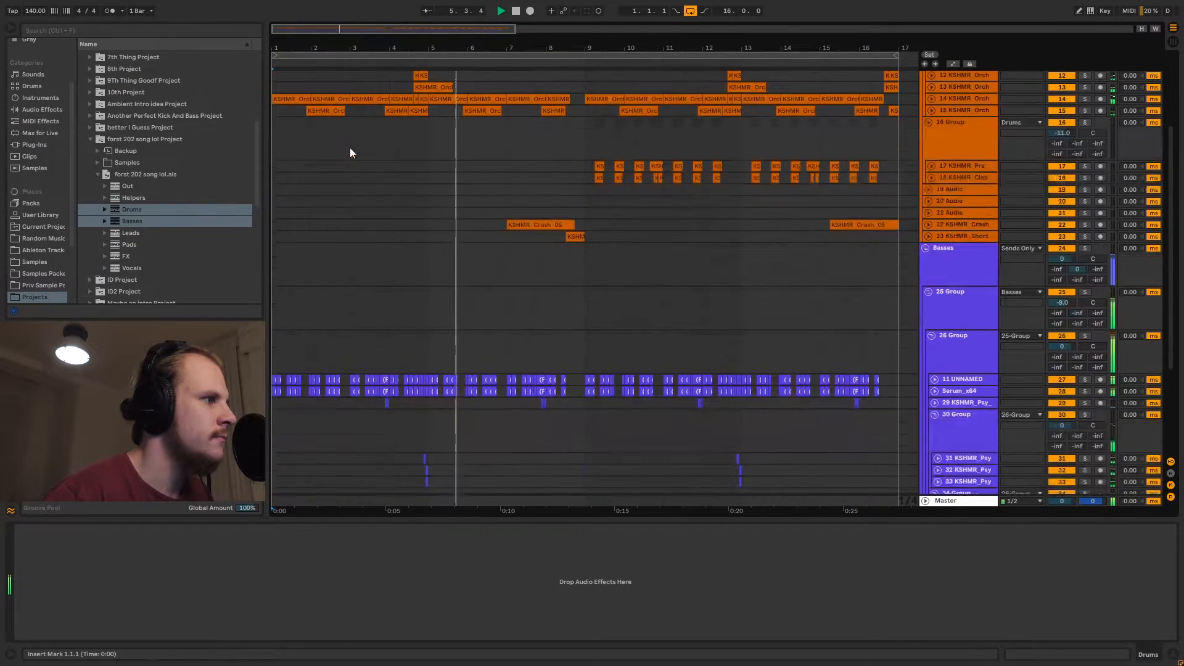
scroll(349, 150, down, 3)
scroll(349, 149, down, 3)
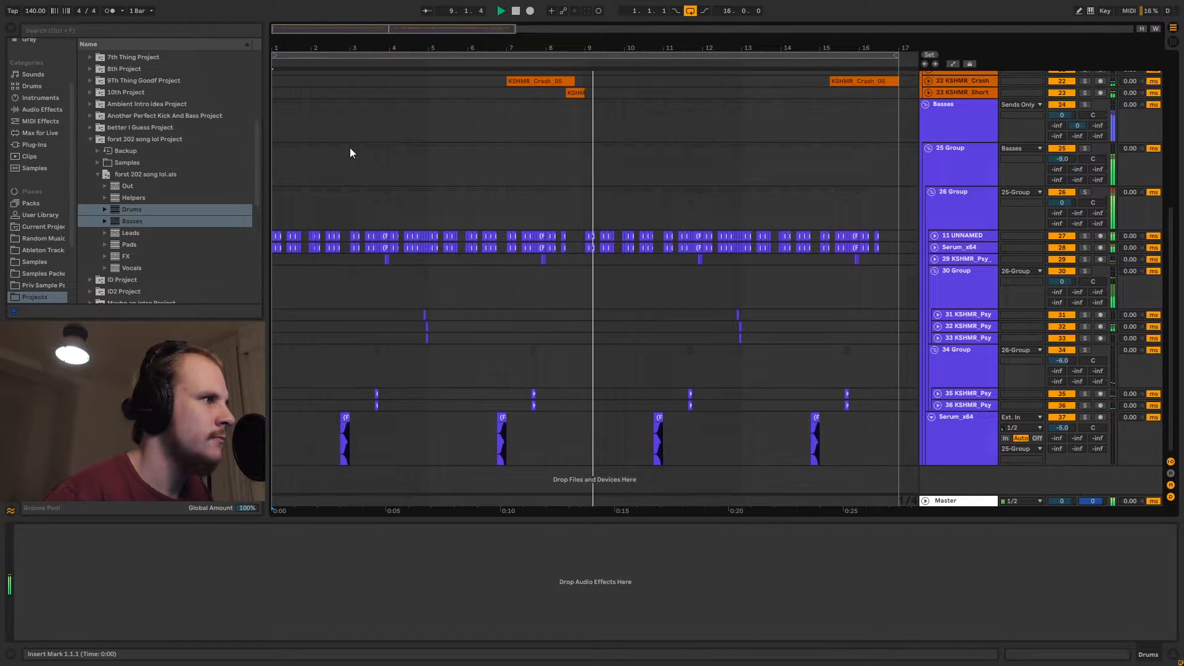
scroll(350, 147, up, 9)
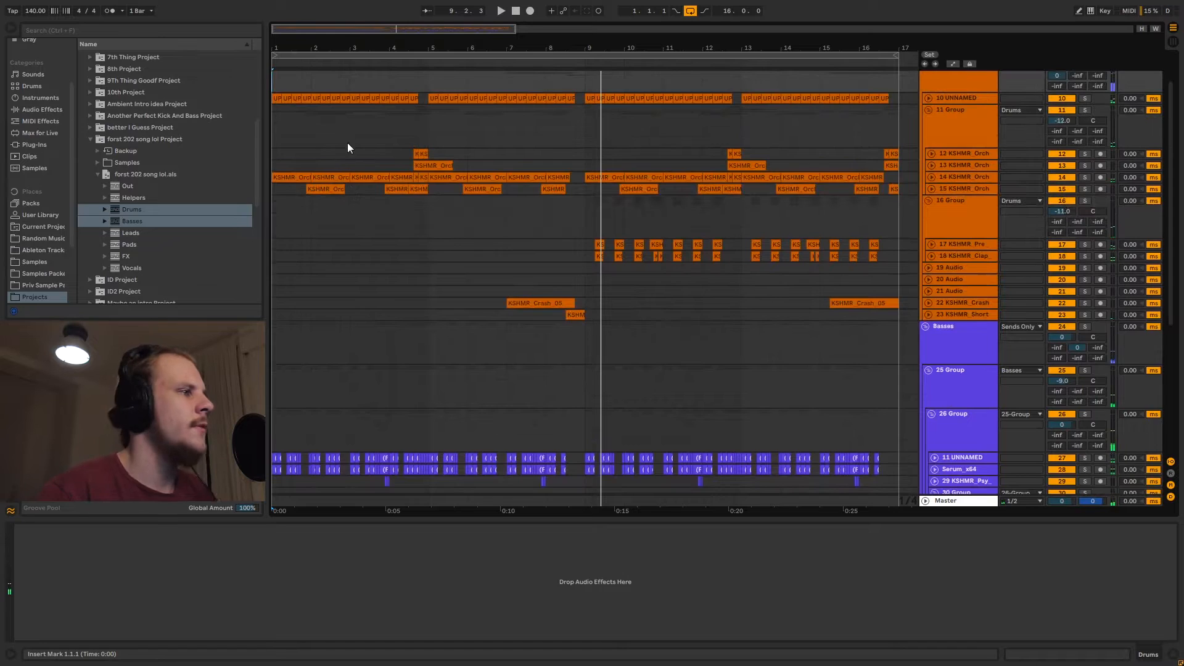
scroll(346, 143, up, 2)
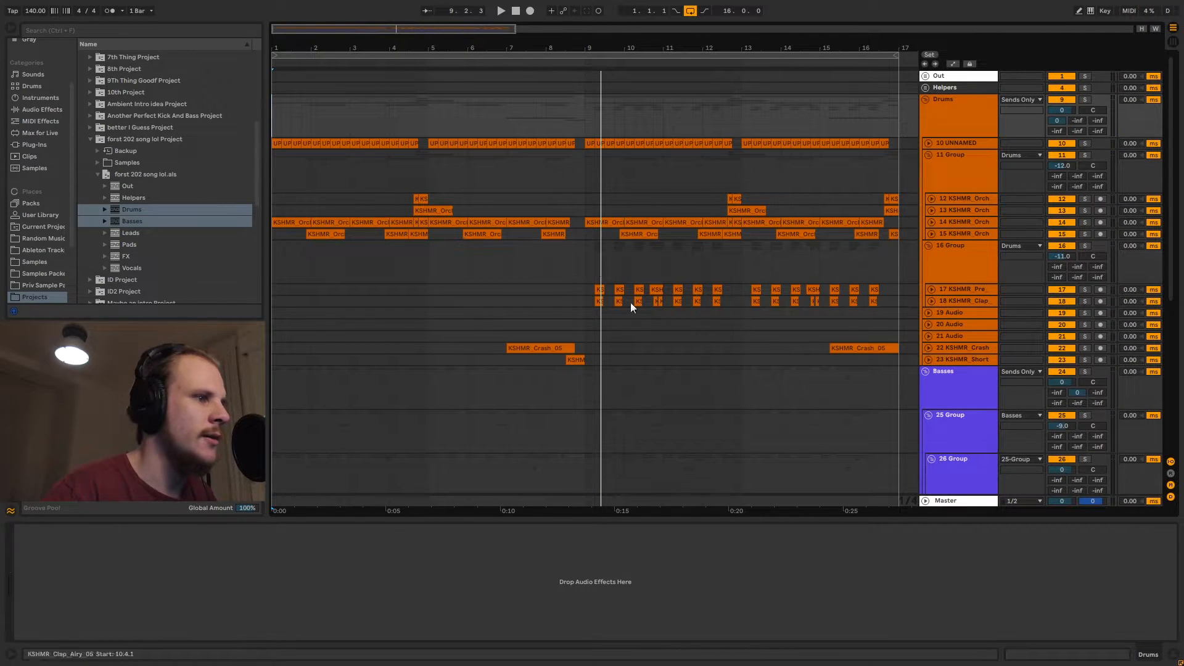
- Inspect the empty audio tracks 19, 20 and 21 in the Drums group
click(956, 313)
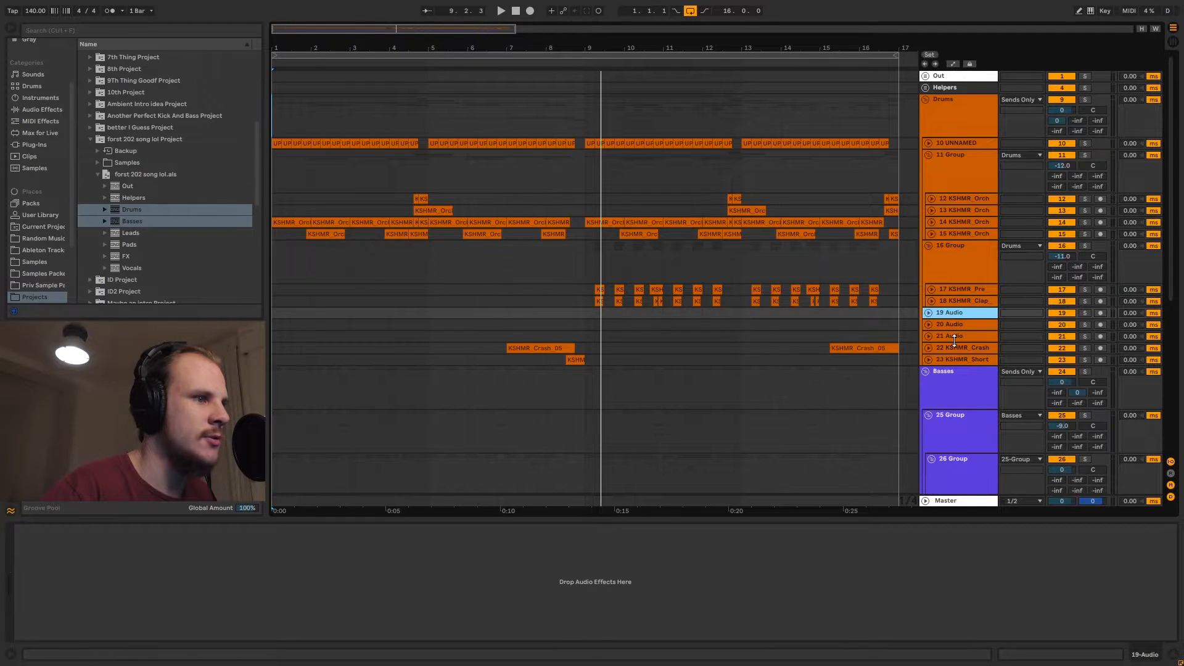
click(956, 335)
click(960, 324)
click(964, 312)
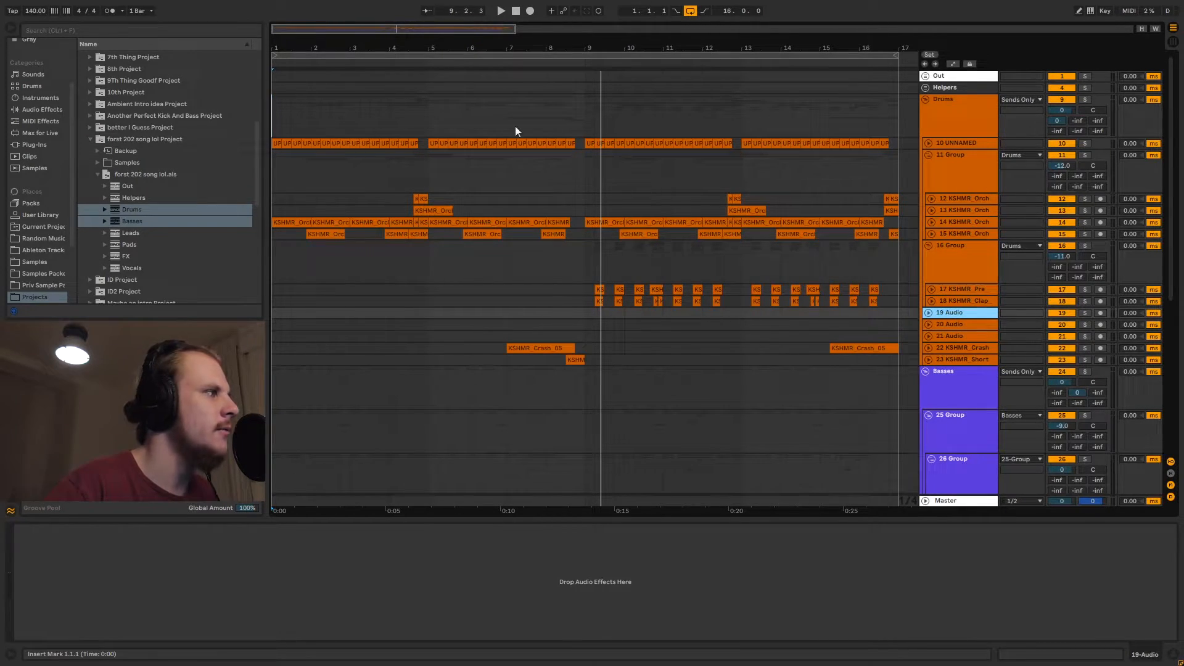
- Compare the placement of the drum clips with the bass clips at a closer timeline zoom
drag(297, 46, 294, 121)
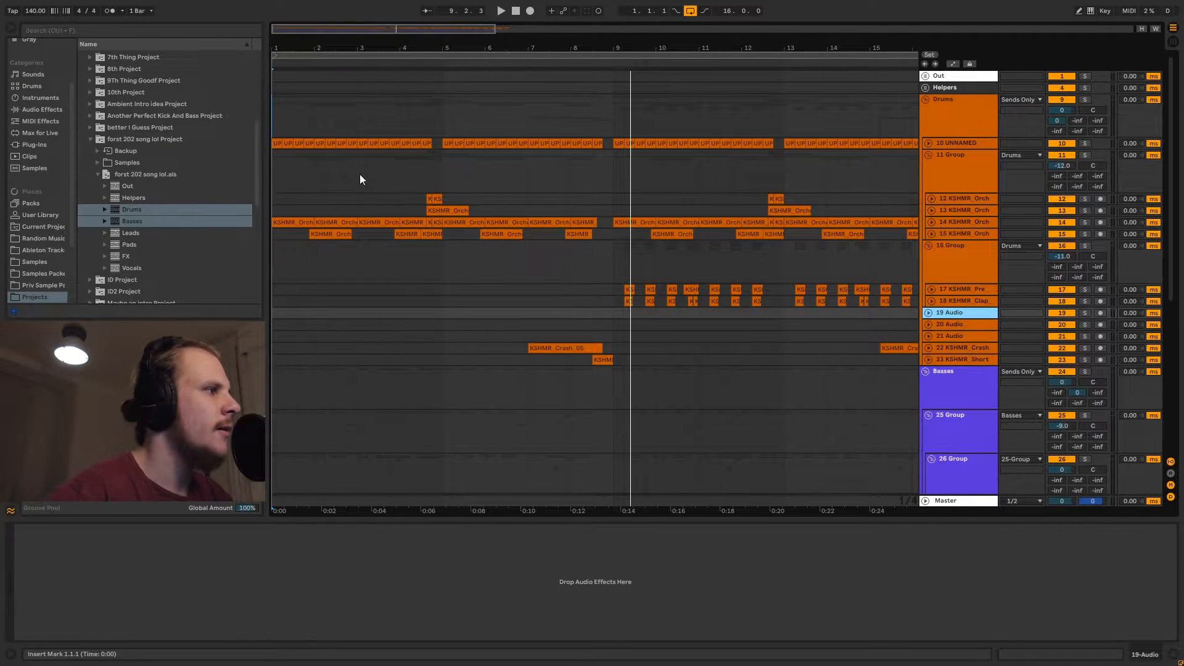
scroll(361, 174, down, 3)
scroll(481, 254, down, 3)
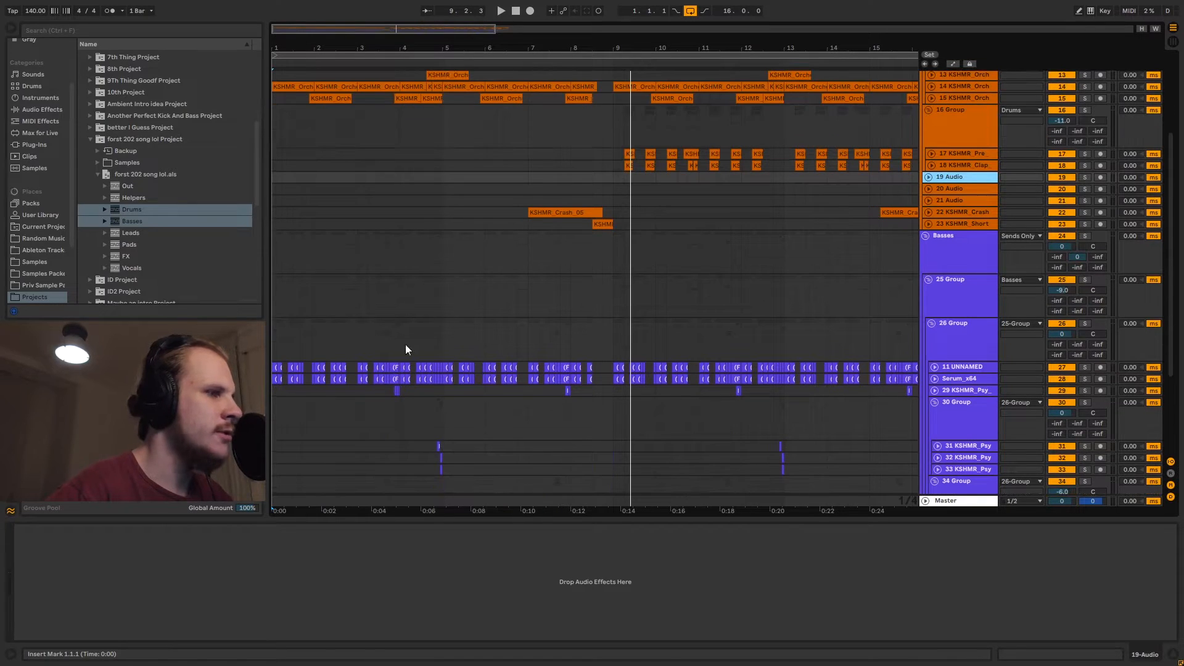
scroll(460, 328, up, 3)
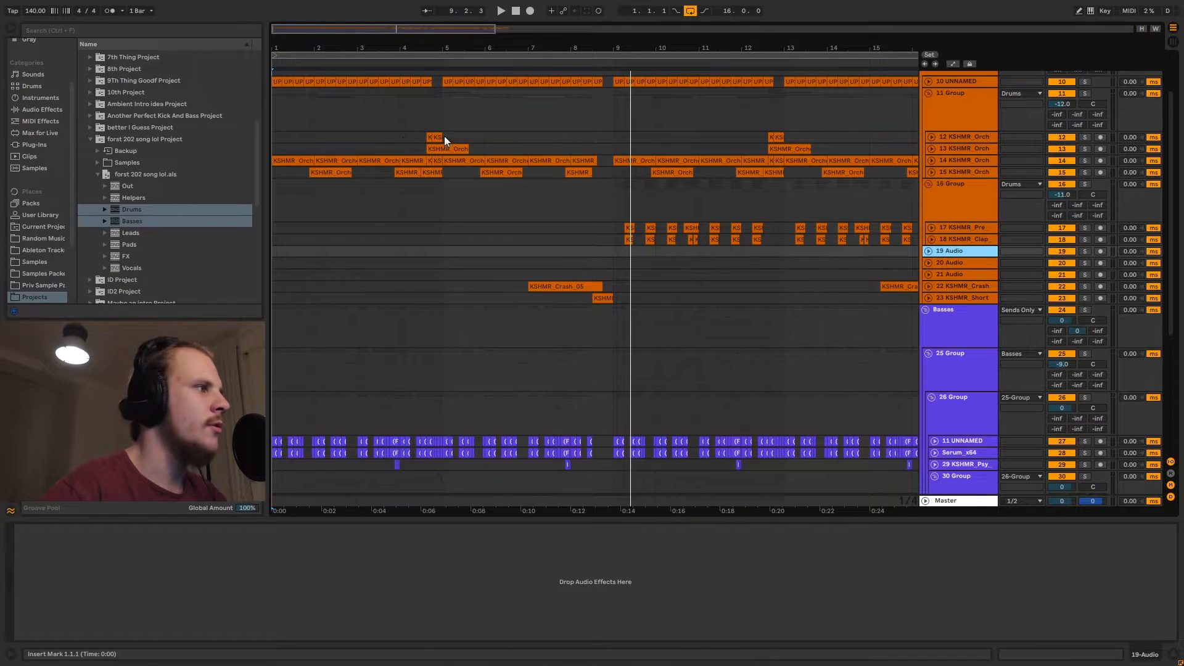
scroll(374, 243, down, 5)
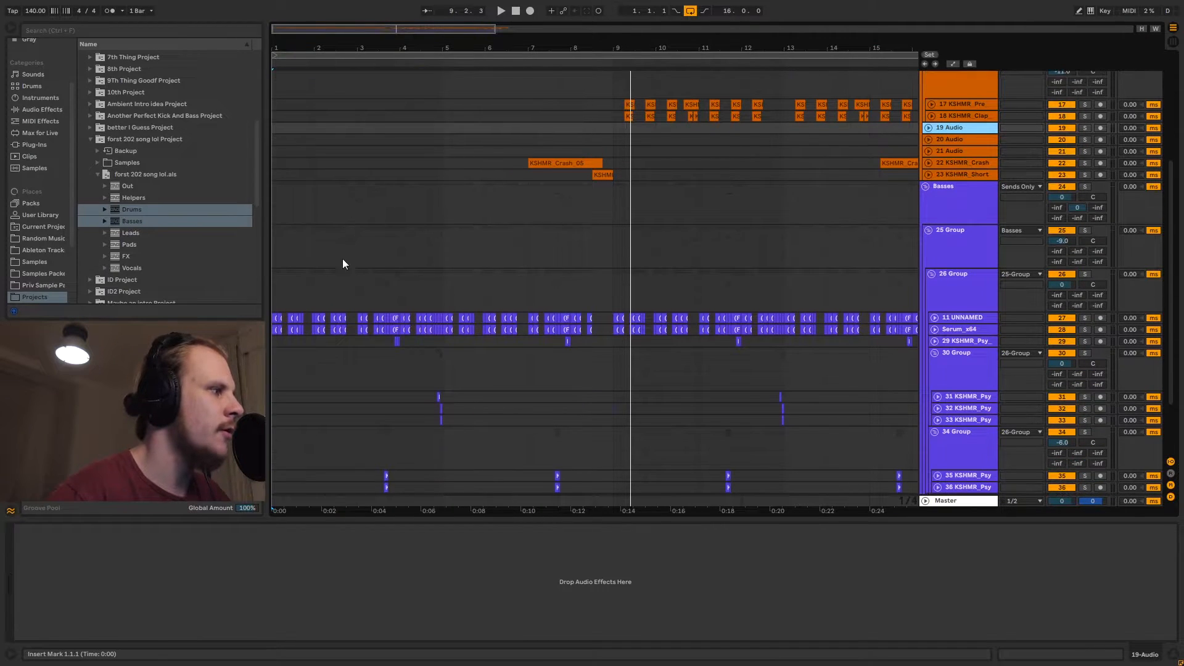
scroll(322, 256, down, 3)
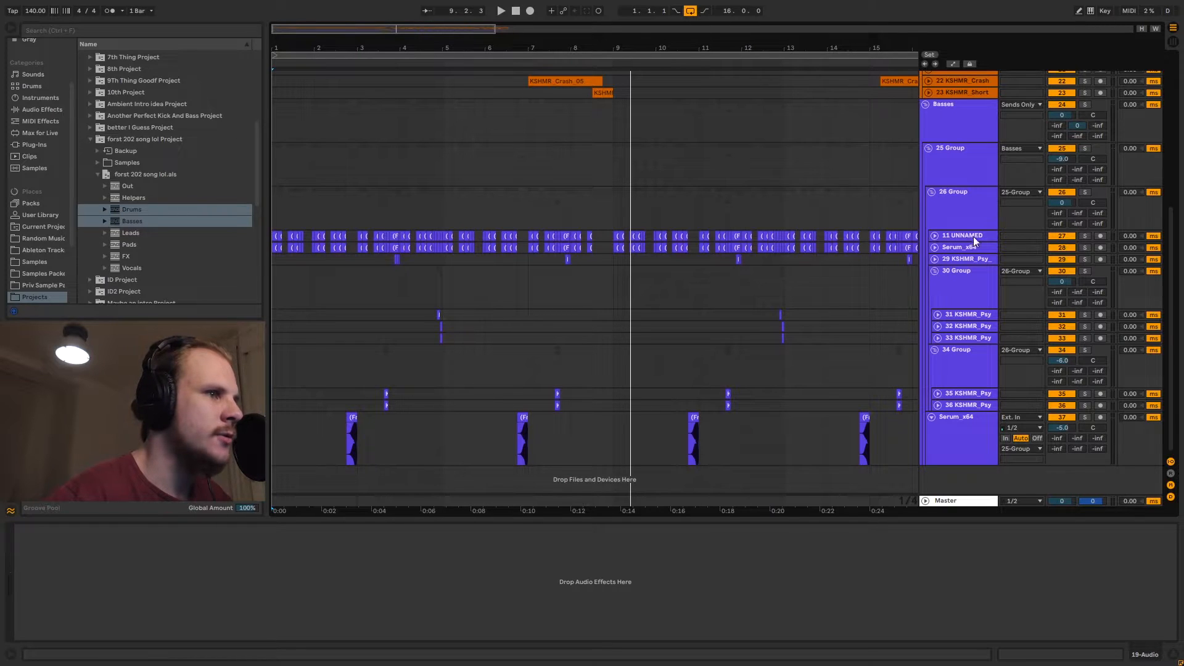
- Inspect the device chains of the Basses group, its nested groups 25, 26, 30 and 34, and the Serum_x64 track 37
click(960, 217)
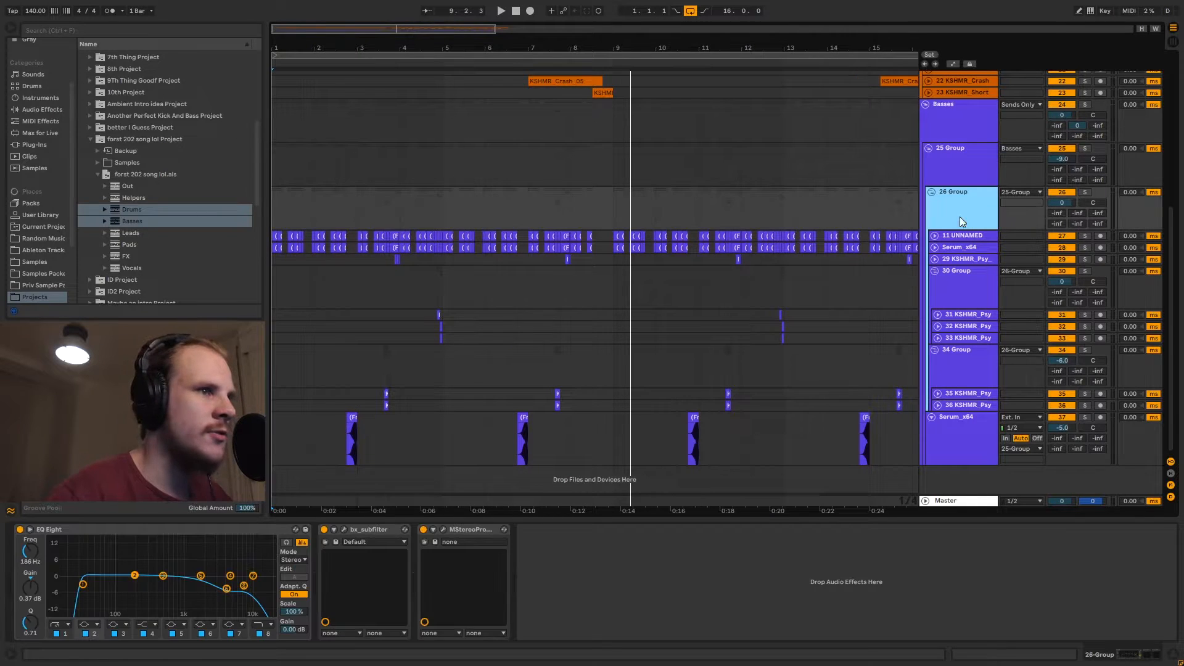
click(972, 164)
click(948, 118)
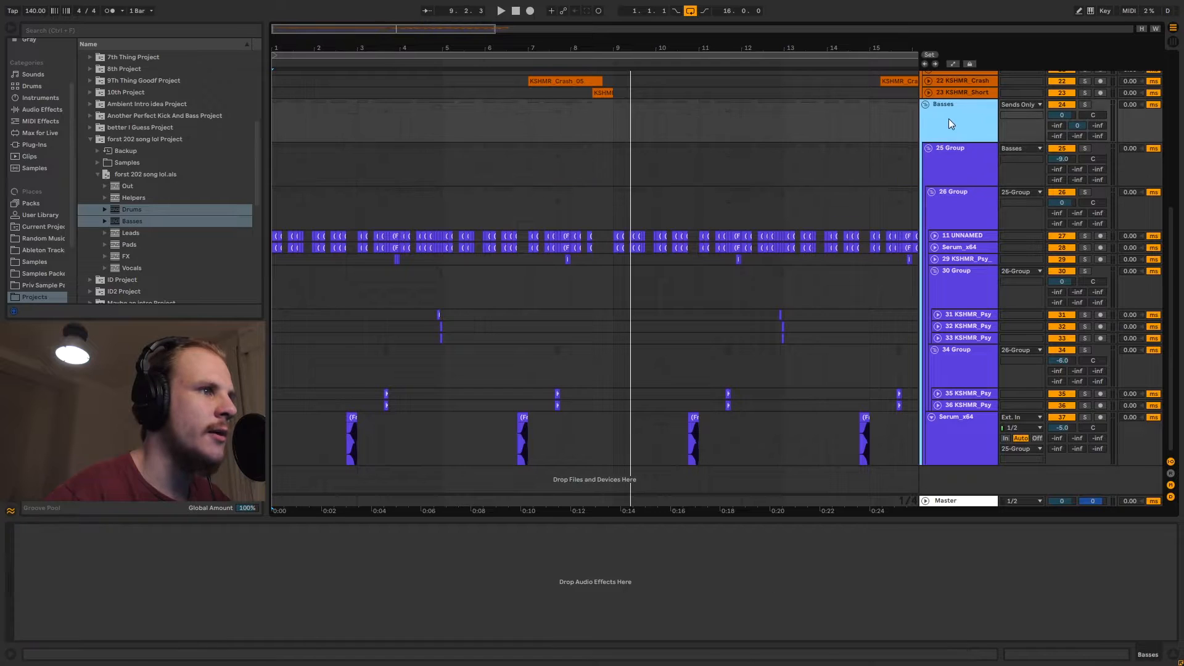
click(952, 167)
click(956, 225)
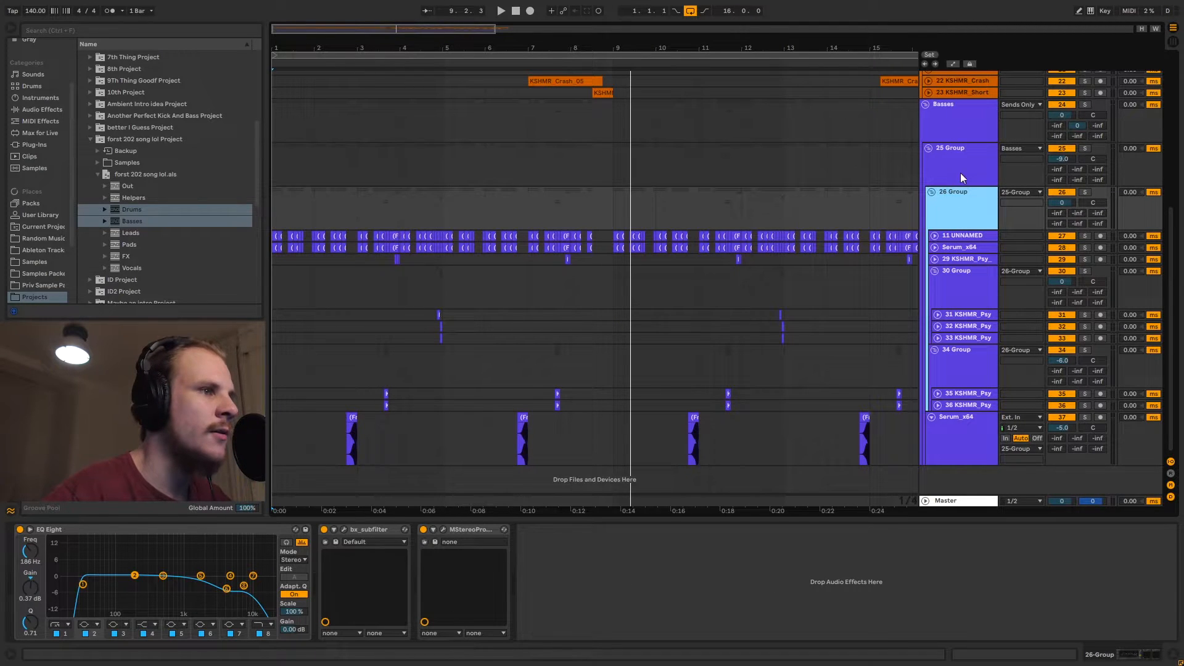
click(960, 291)
click(960, 358)
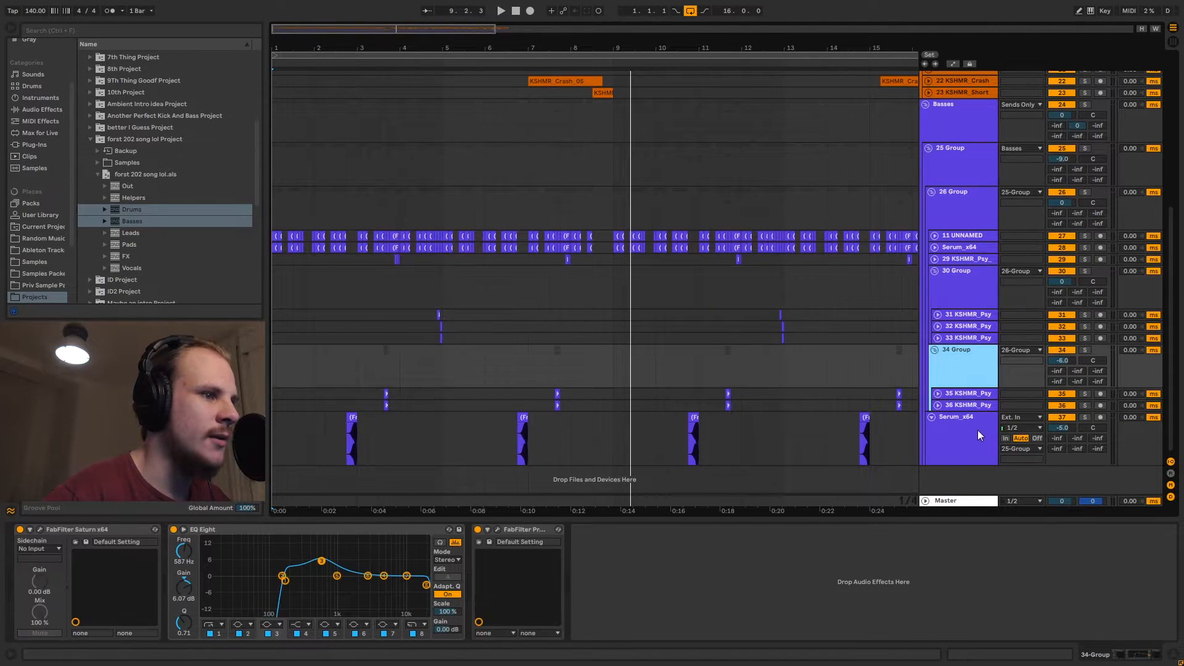
click(978, 432)
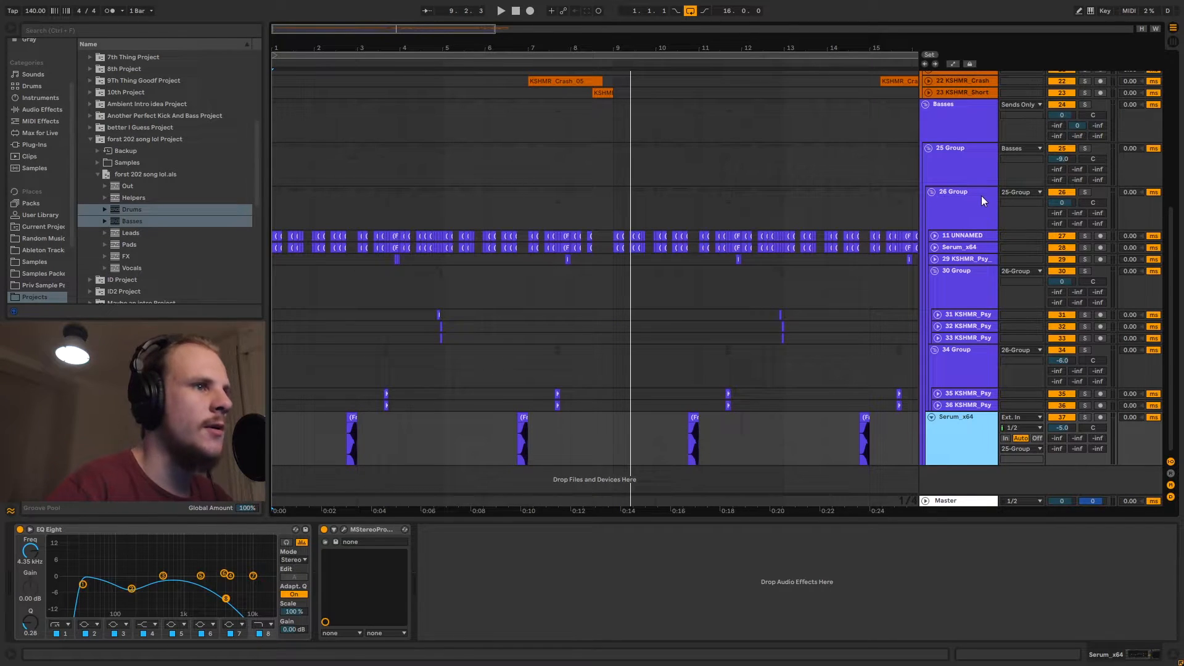
click(964, 197)
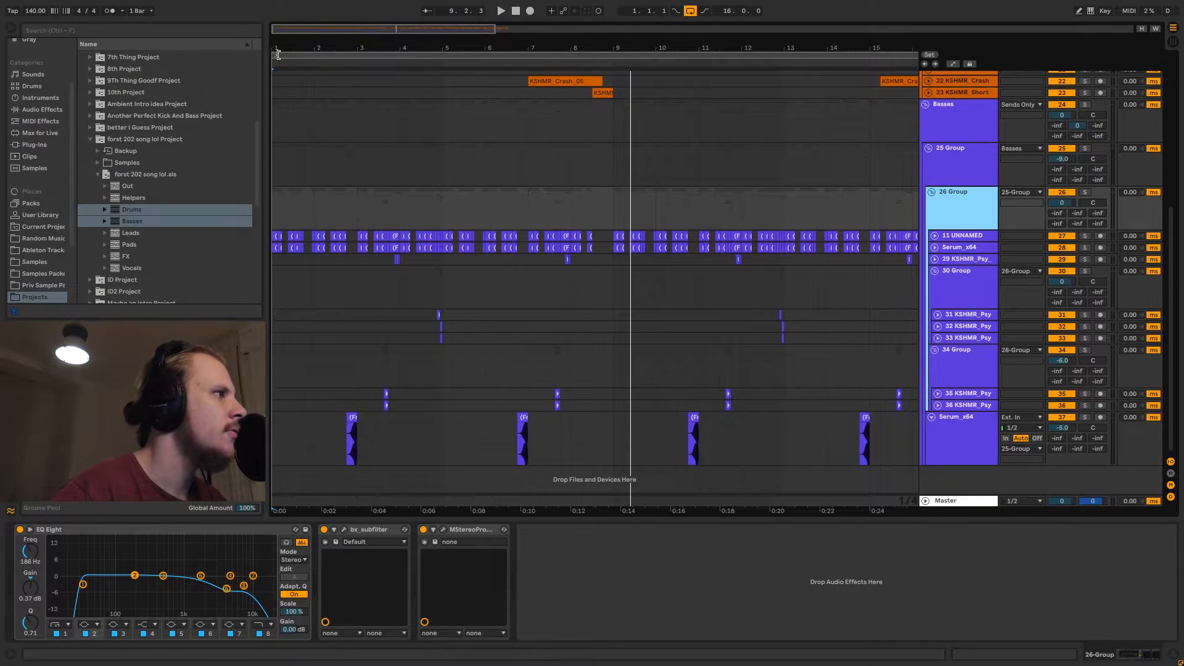
- Solo the 26 Group and listen to it from bar 1 into bar 4
drag(278, 50, 279, 90)
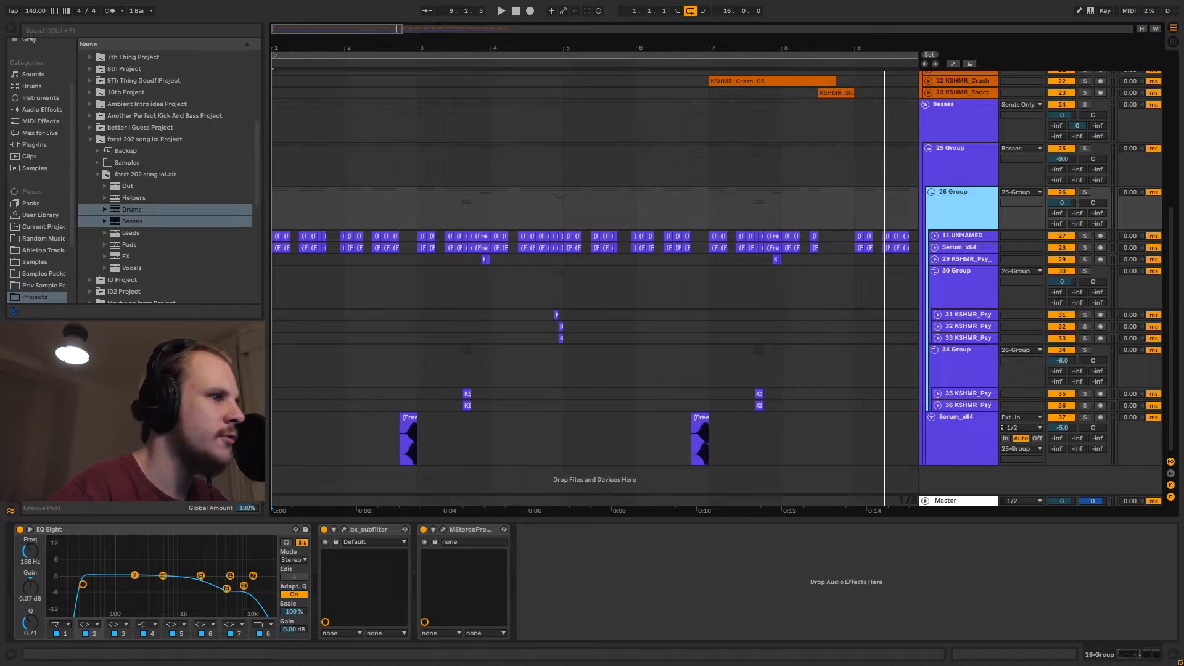
click(1084, 191)
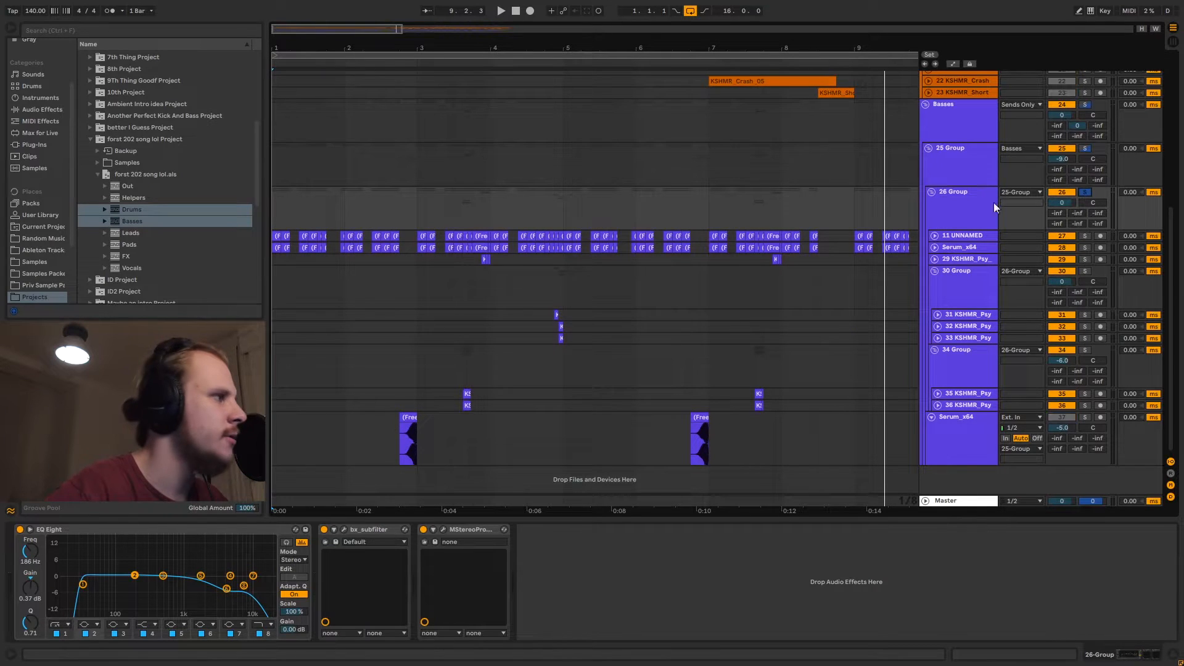
click(275, 194)
key(space)
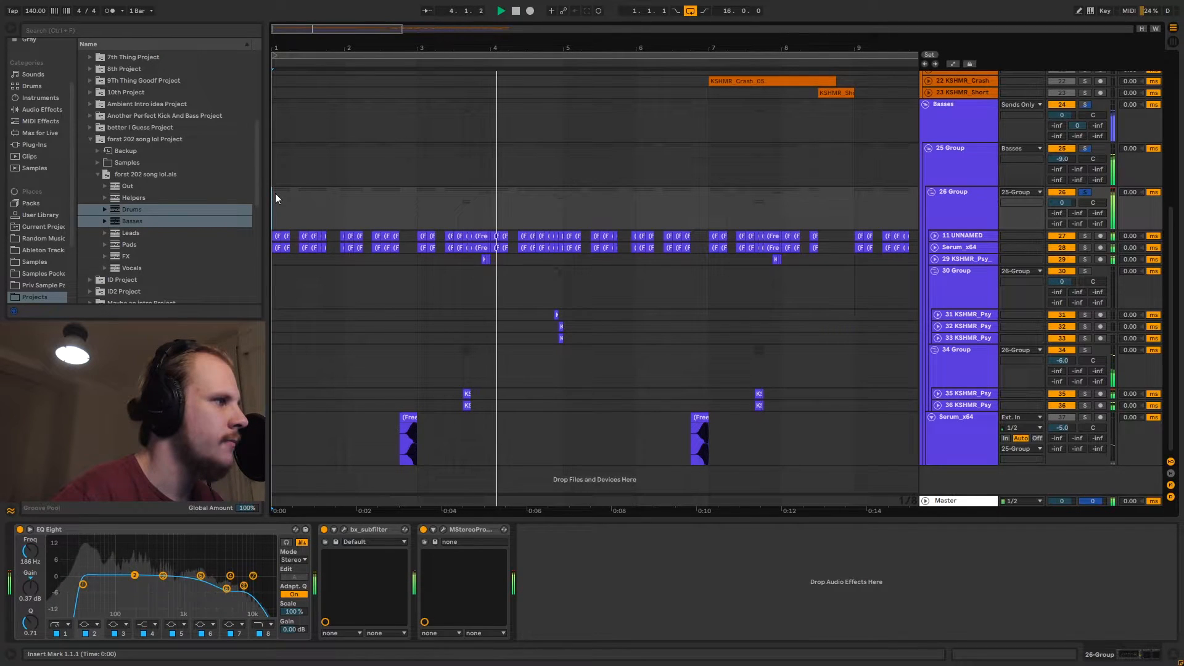
key(space)
- Solo the 11 UNNAMED and Serum_x64 tracks together and listen to them from bar 3 into bar 8
click(1085, 192)
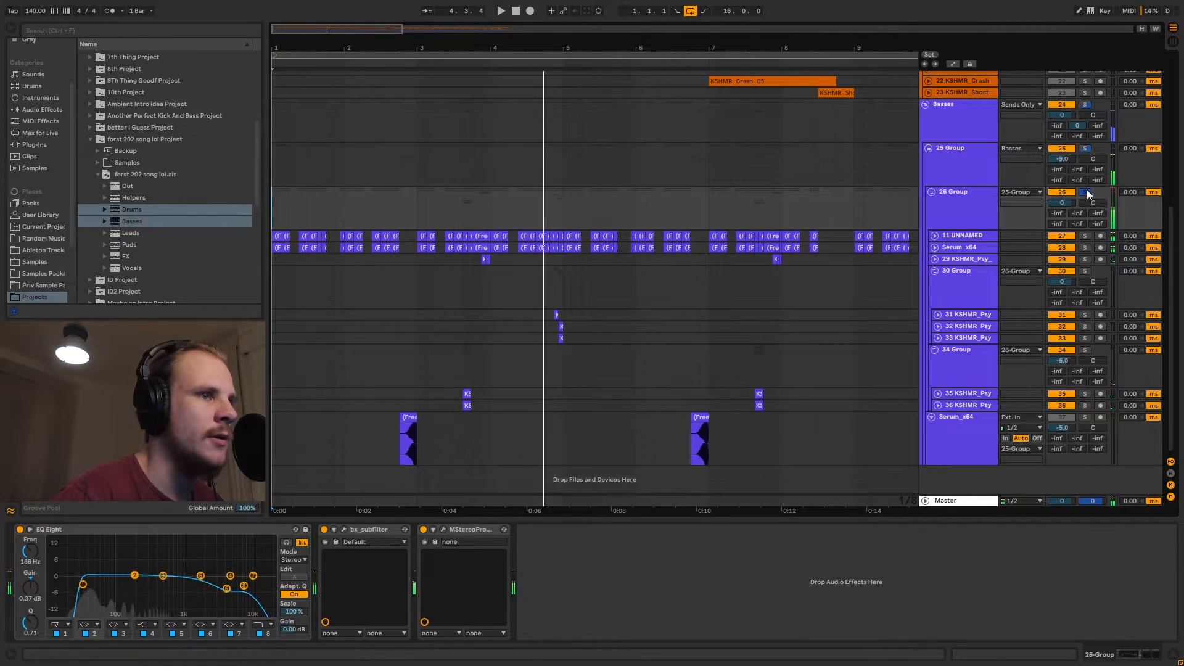
click(1086, 237)
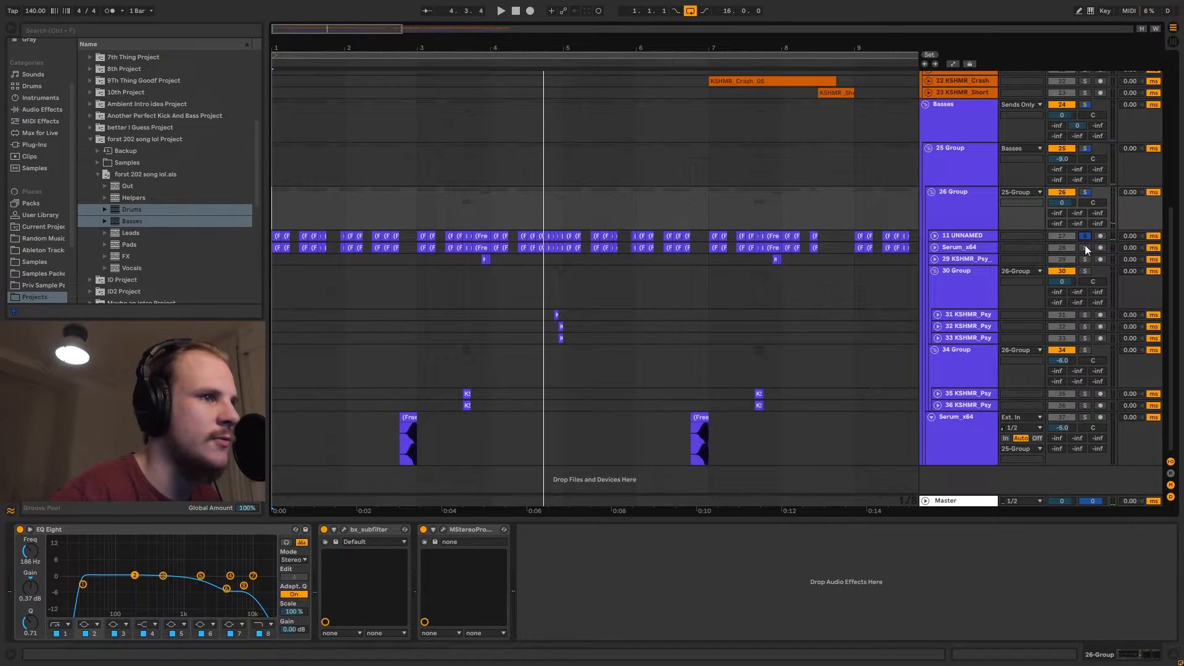
click(1085, 247)
click(470, 216)
key(space)
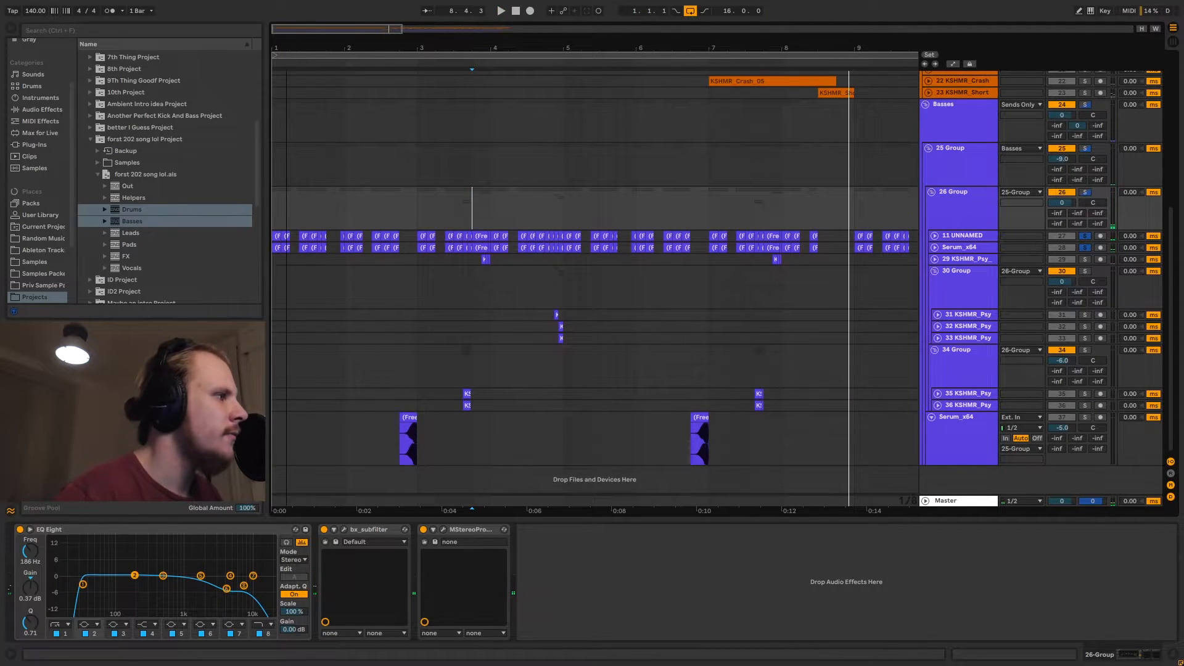
- Unfold the 11 UNNAMED track and the Serum_x64 track below it, and examine their clip waveforms in bar 1
drag(286, 43, 296, 42)
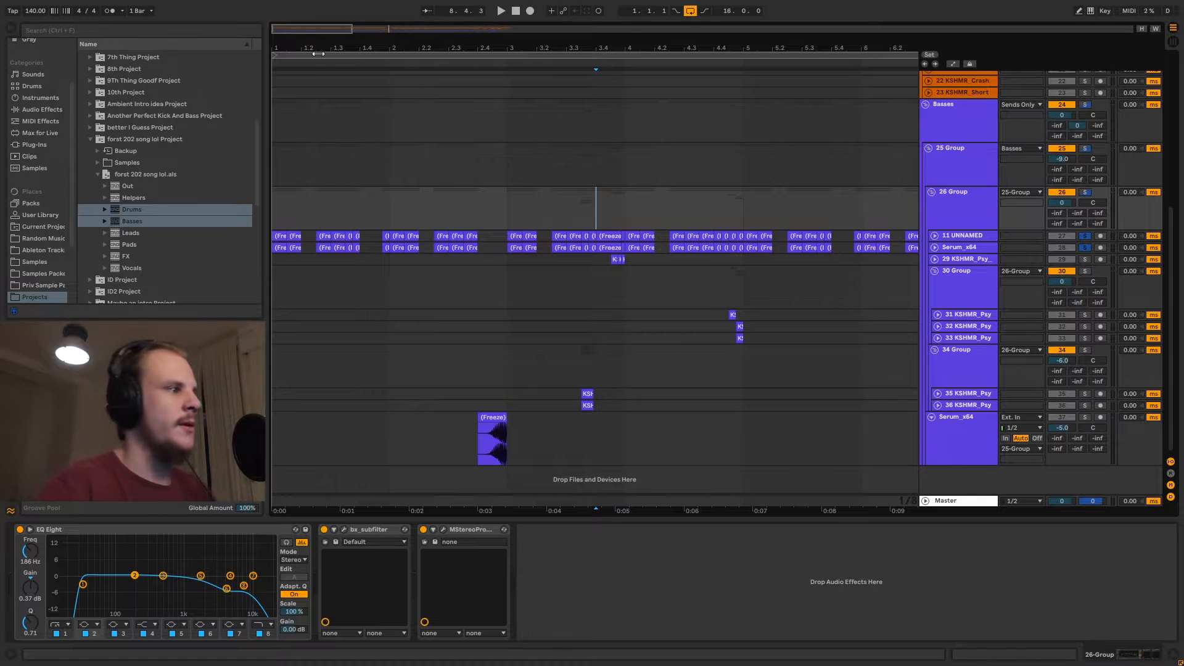
click(952, 250)
click(934, 247)
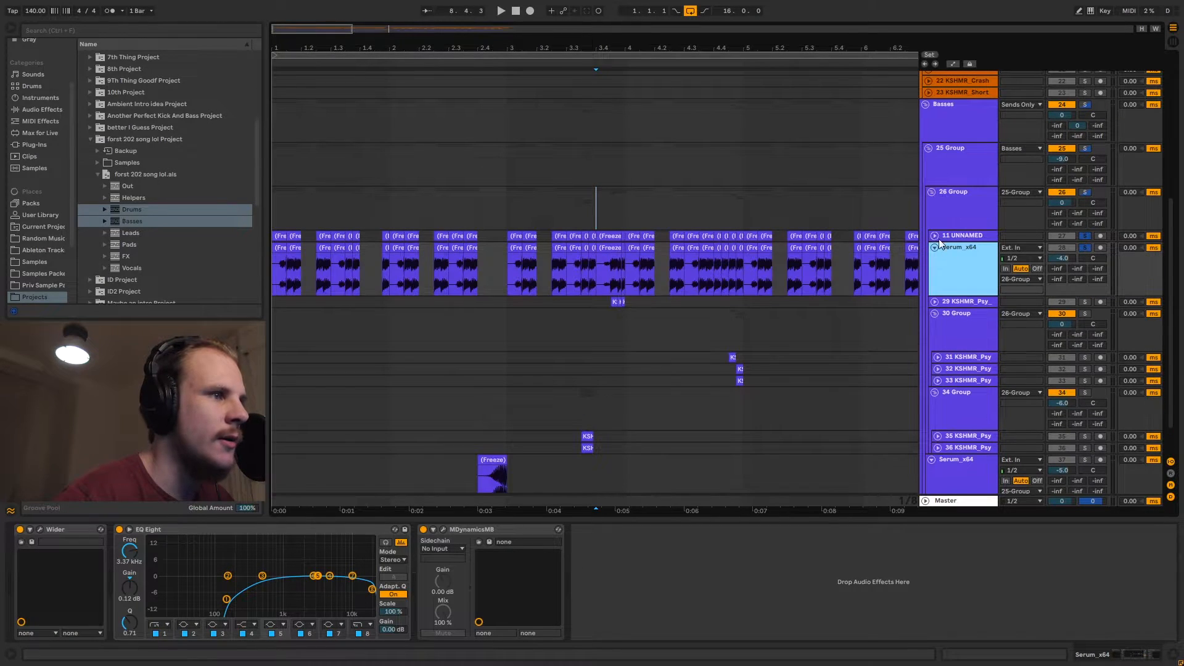
click(934, 235)
drag(294, 48, 391, 150)
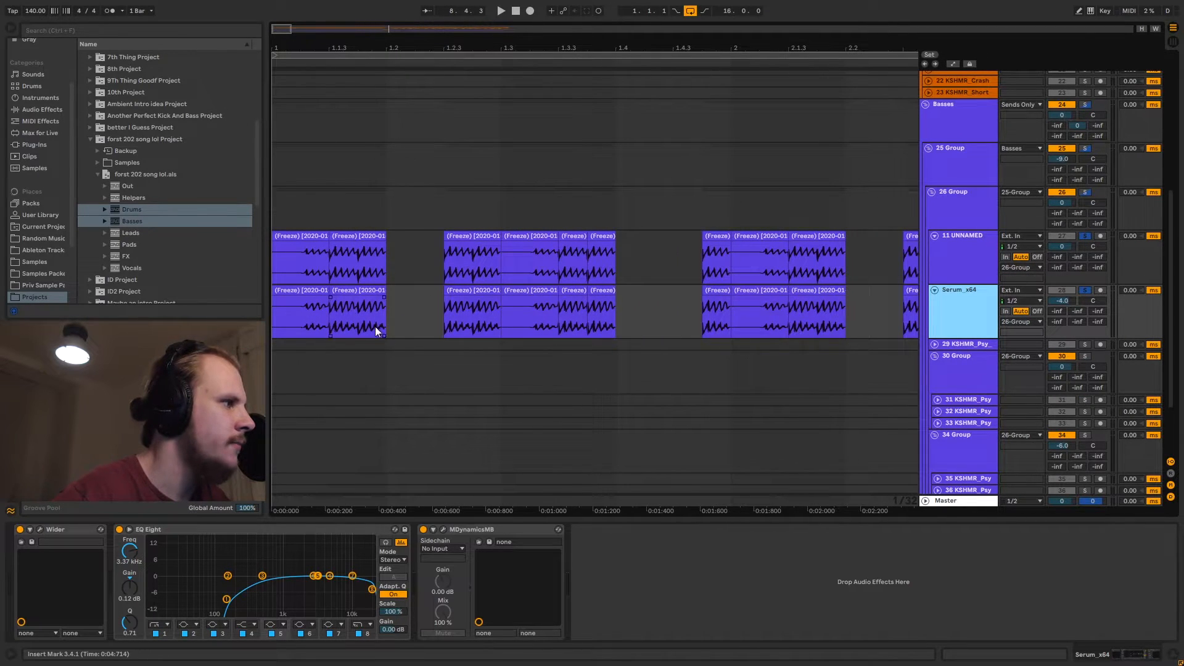
- Audition the 11 UNNAMED and Serum_x64 bass layers one at a time, each soloed and played from 1.2.3
click(1083, 236)
click(442, 201)
key(space)
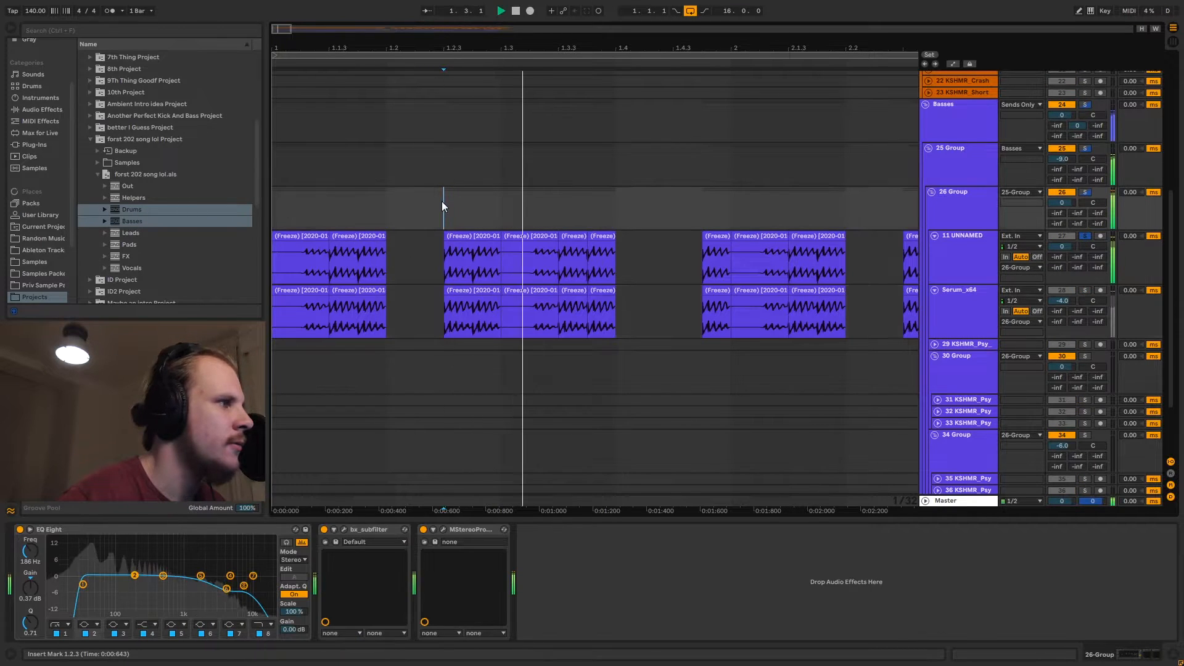
key(space)
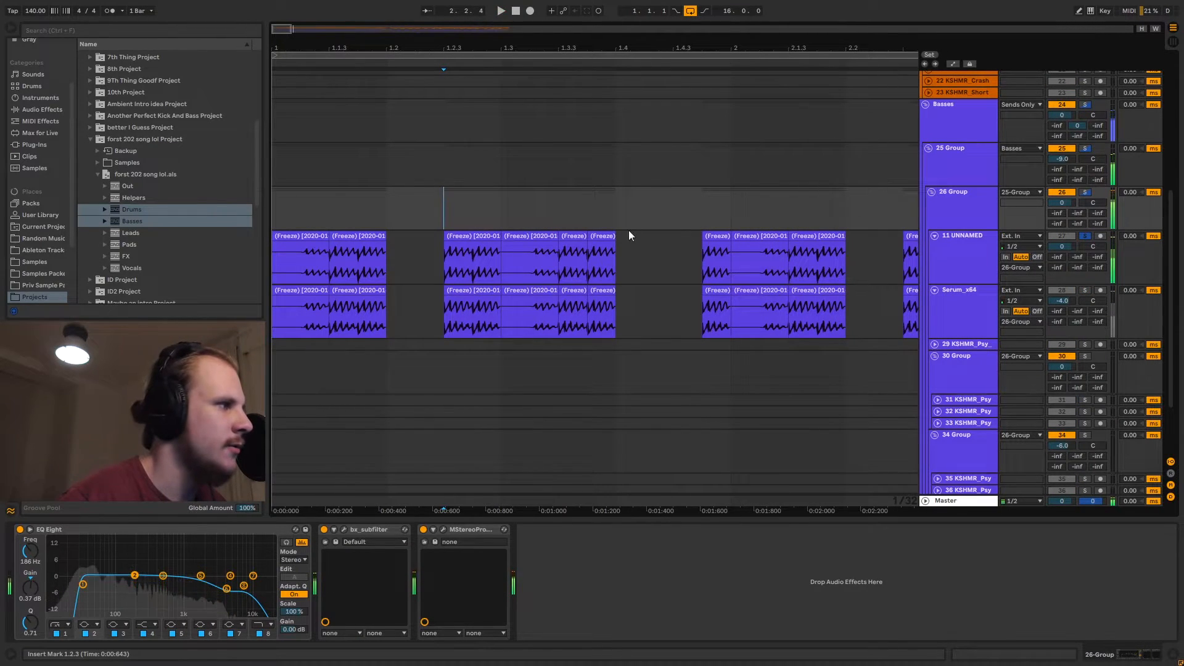
click(1085, 290)
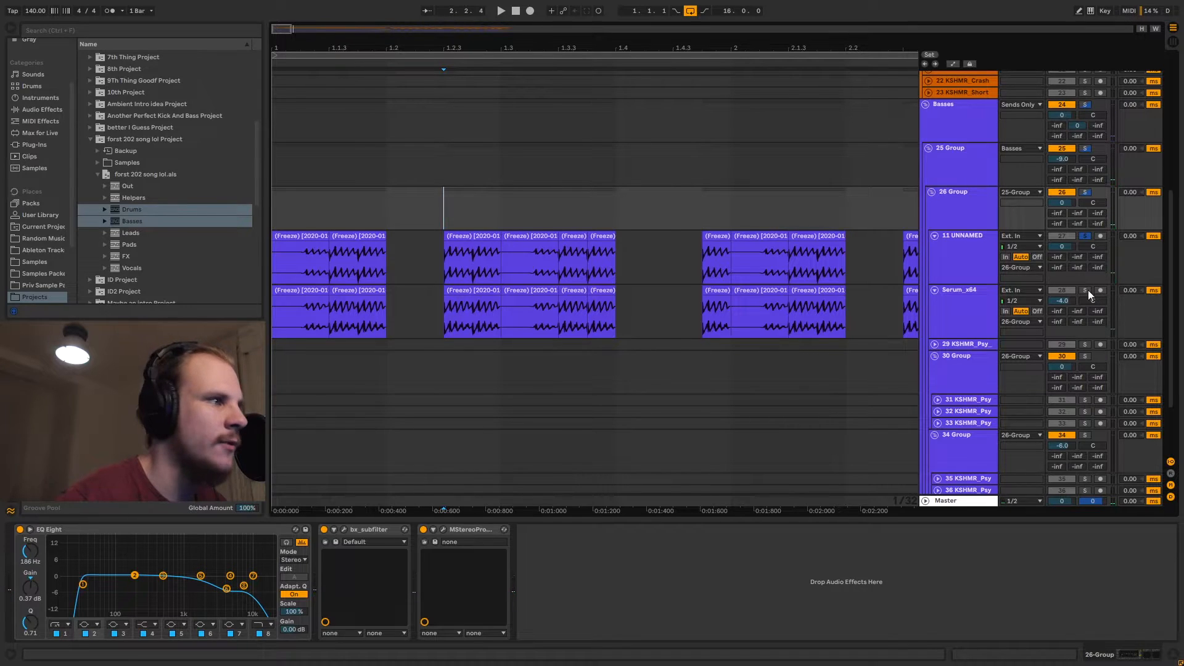
key(space)
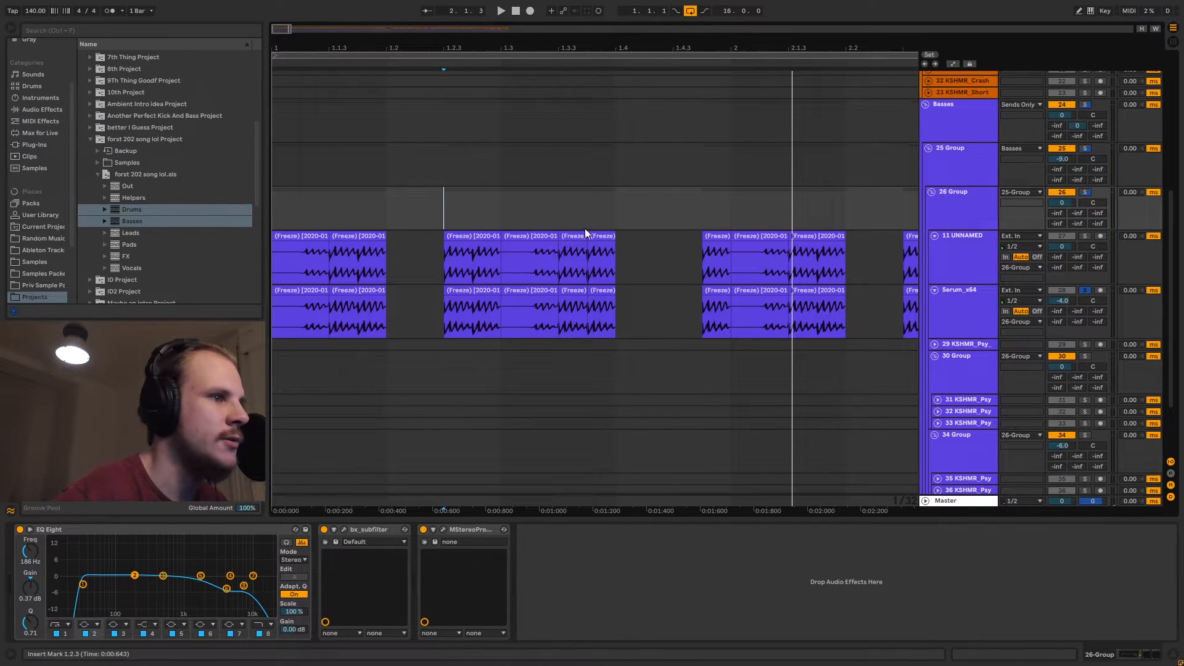
- Inspect the device chains of the Serum_x64 track, including its Wider device, and of the 26 Group
click(965, 306)
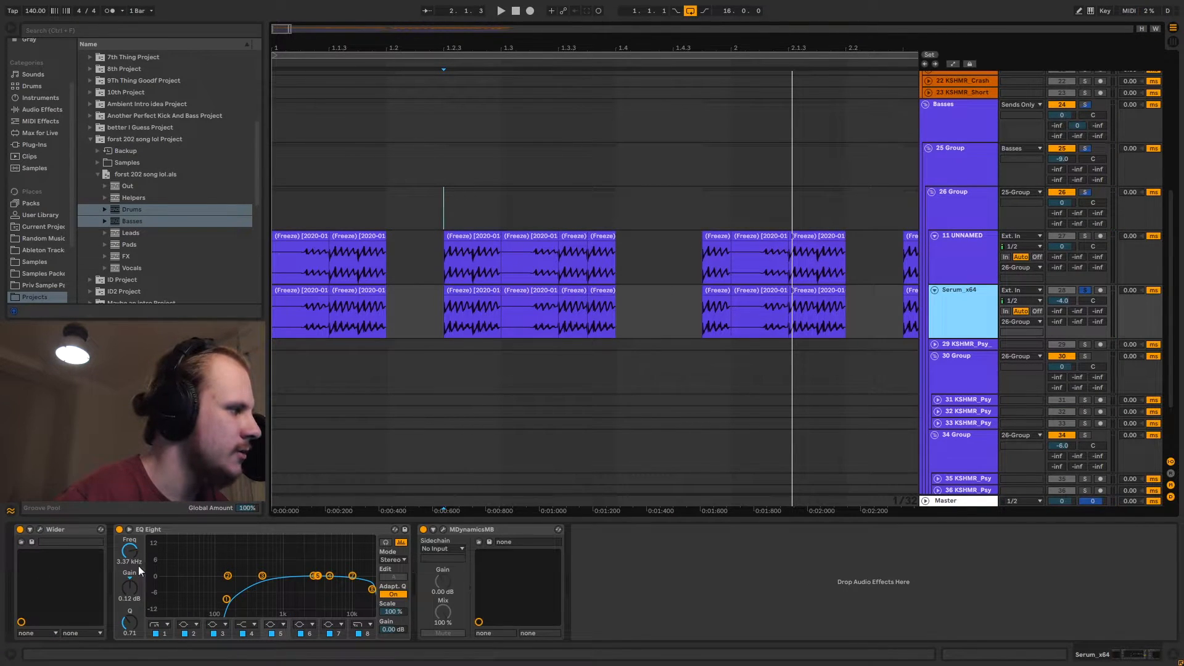
click(71, 528)
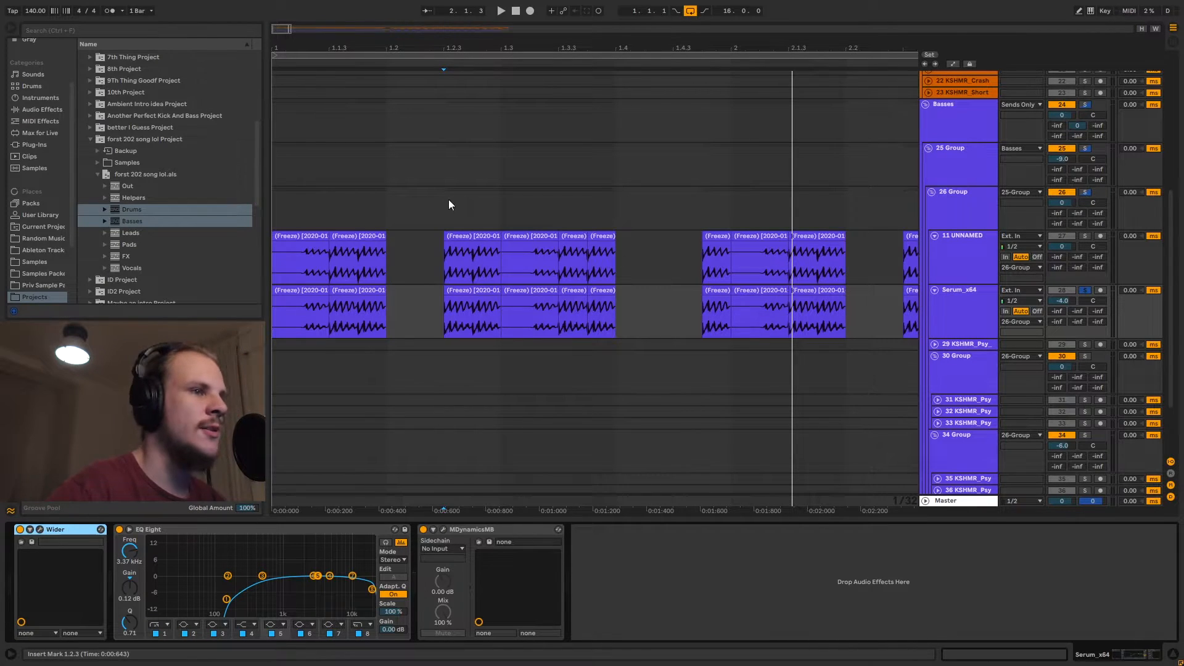
click(971, 198)
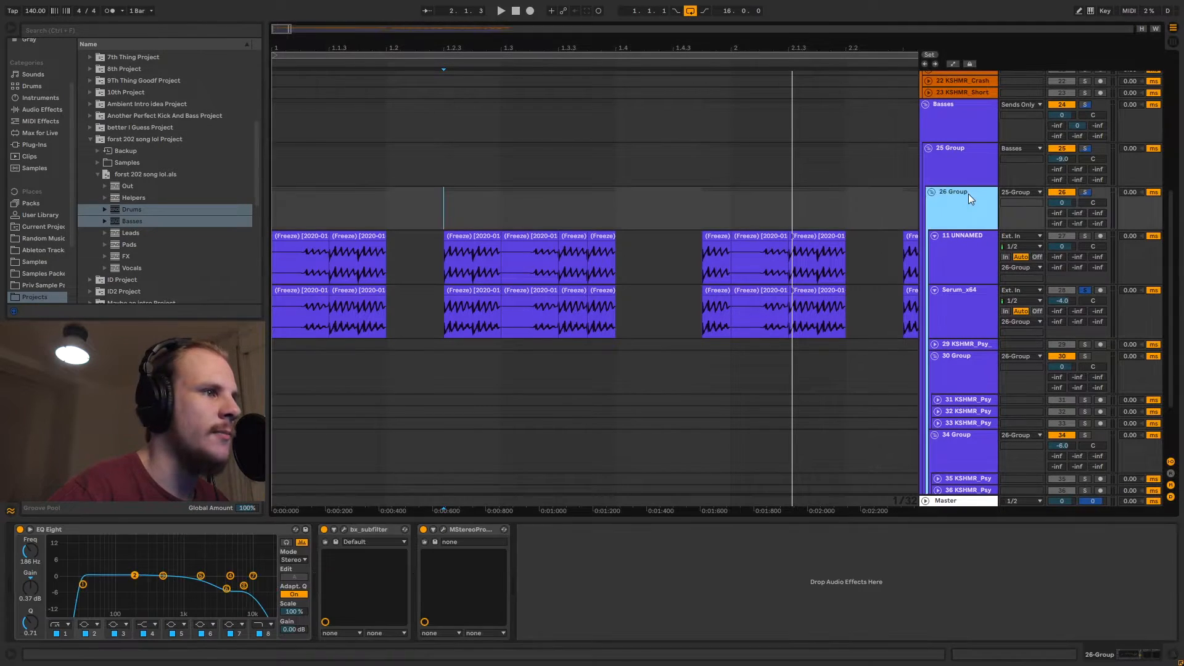
click(935, 236)
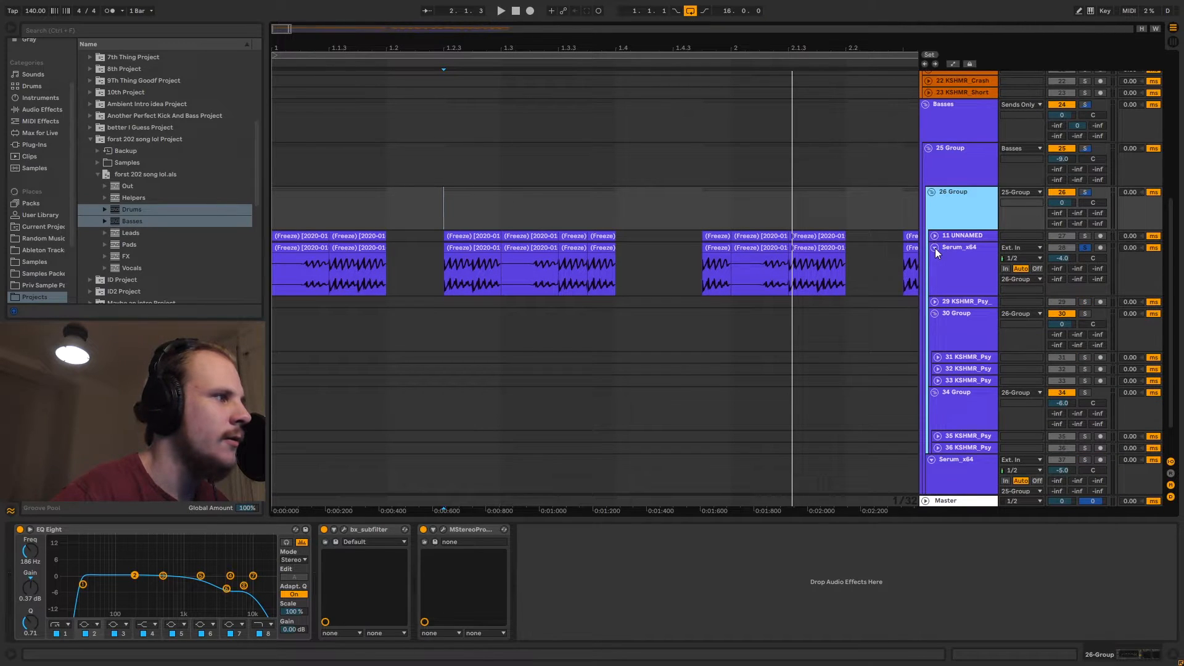
click(935, 248)
click(935, 247)
click(935, 237)
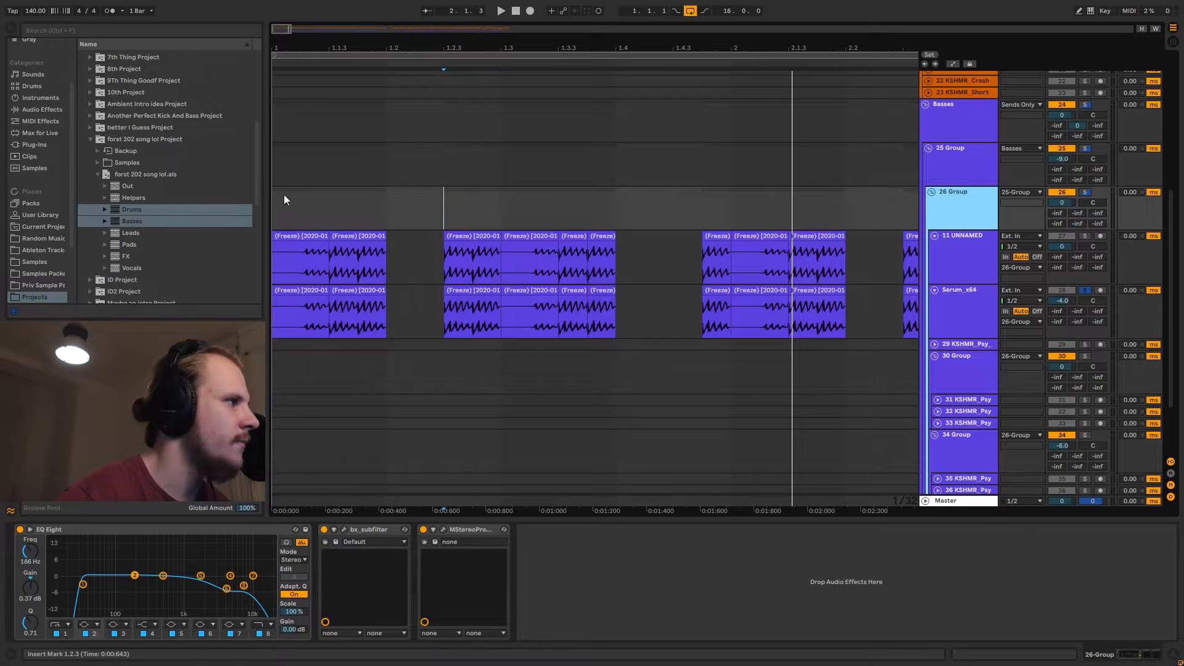
- Inspect the sample and Transpose settings of the bar 1 bass clips, including those at 1.3.3 on 11 UNNAMED and Serum_x64
click(574, 236)
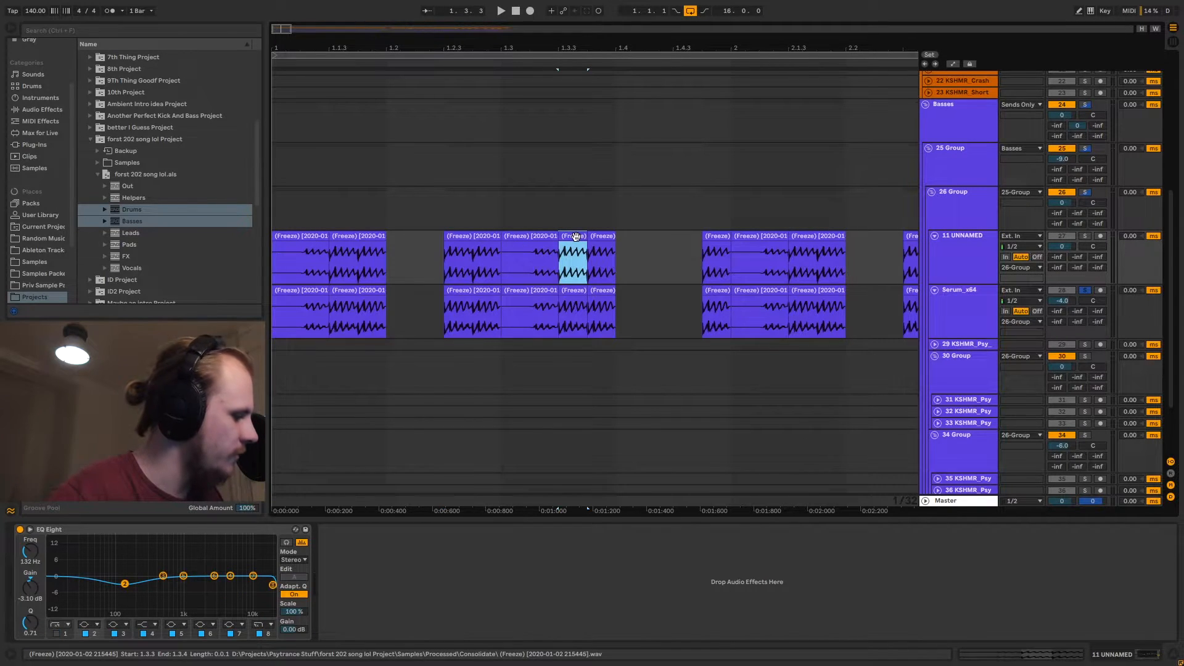
double_click(575, 236)
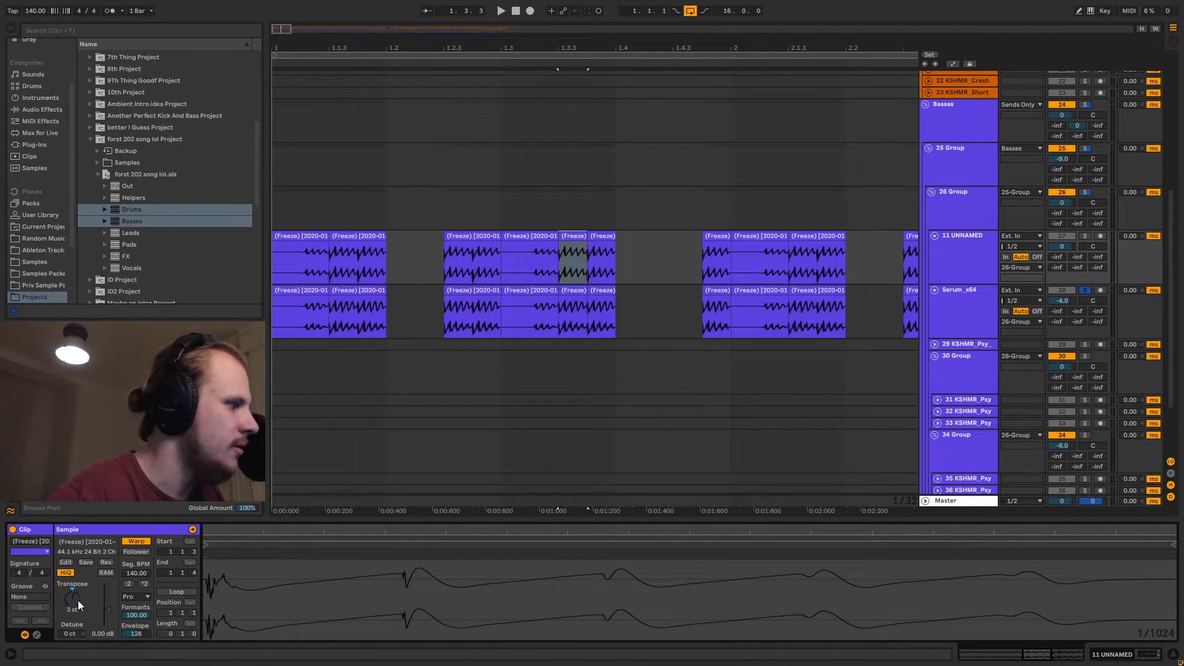
click(573, 292)
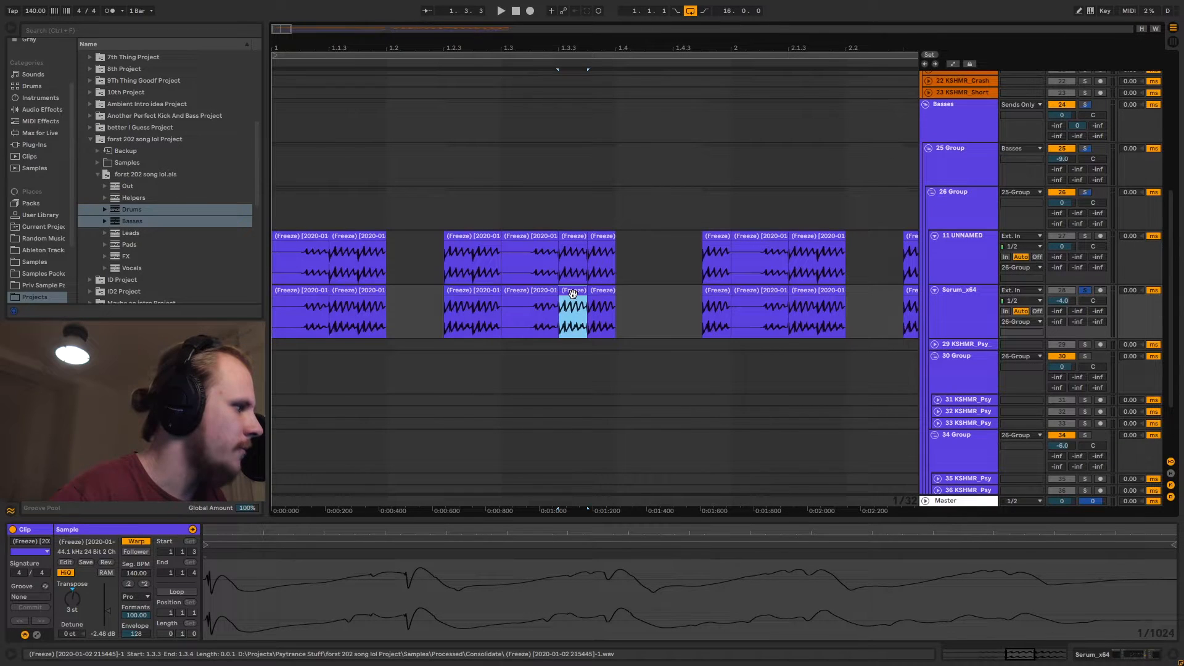
click(724, 236)
- Compare the Transpose settings of the short bass clips at 3.3.3 and 3.3.4 on 11 UNNAMED and Serum_x64
drag(820, 55, 431, 77)
click(799, 263)
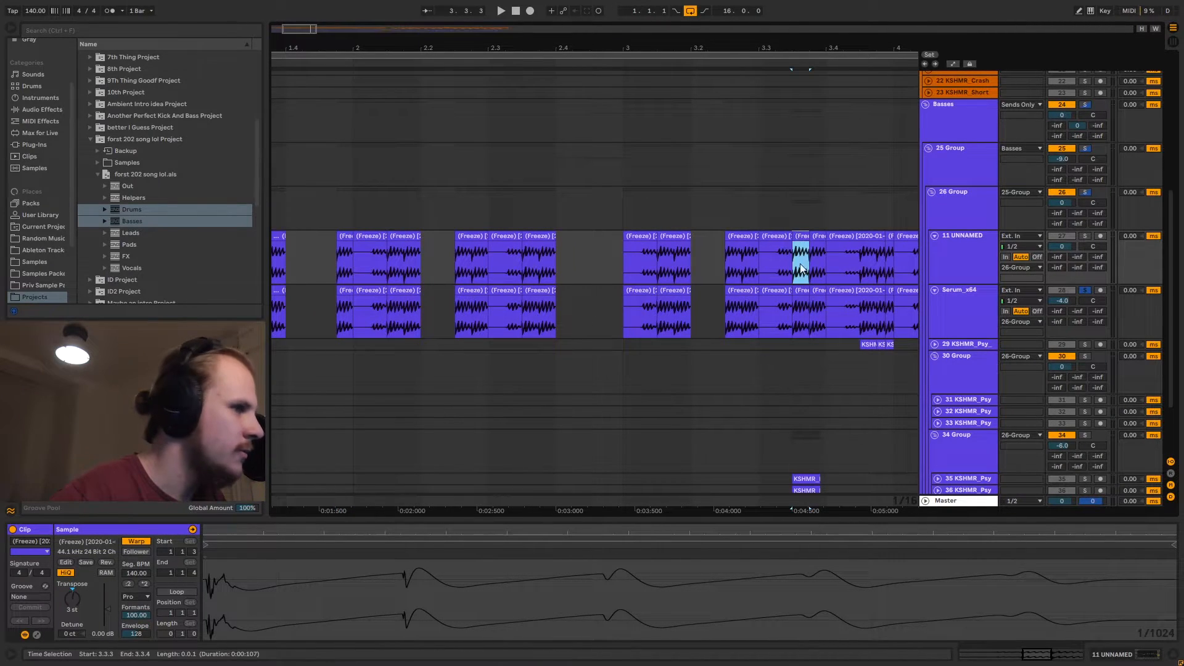
click(802, 292)
click(817, 292)
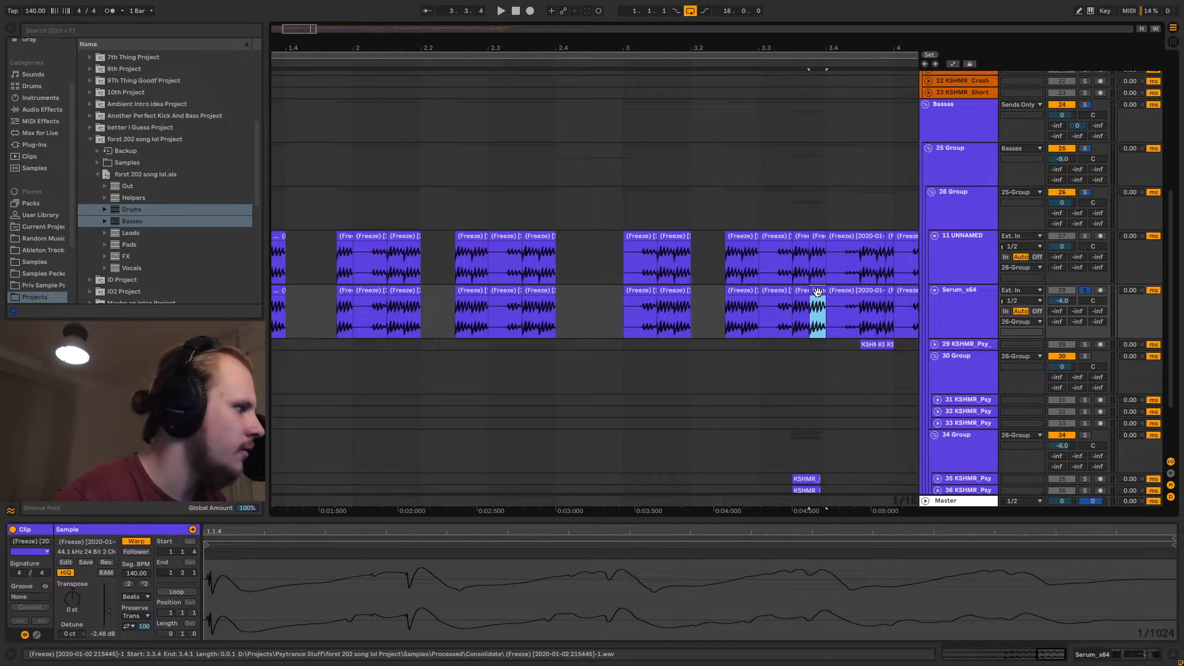
click(822, 234)
- Solo the whole 26 Group, loop bar 2 from 2.1.1 to 3.1.1, and listen to it
drag(823, 47, 642, 26)
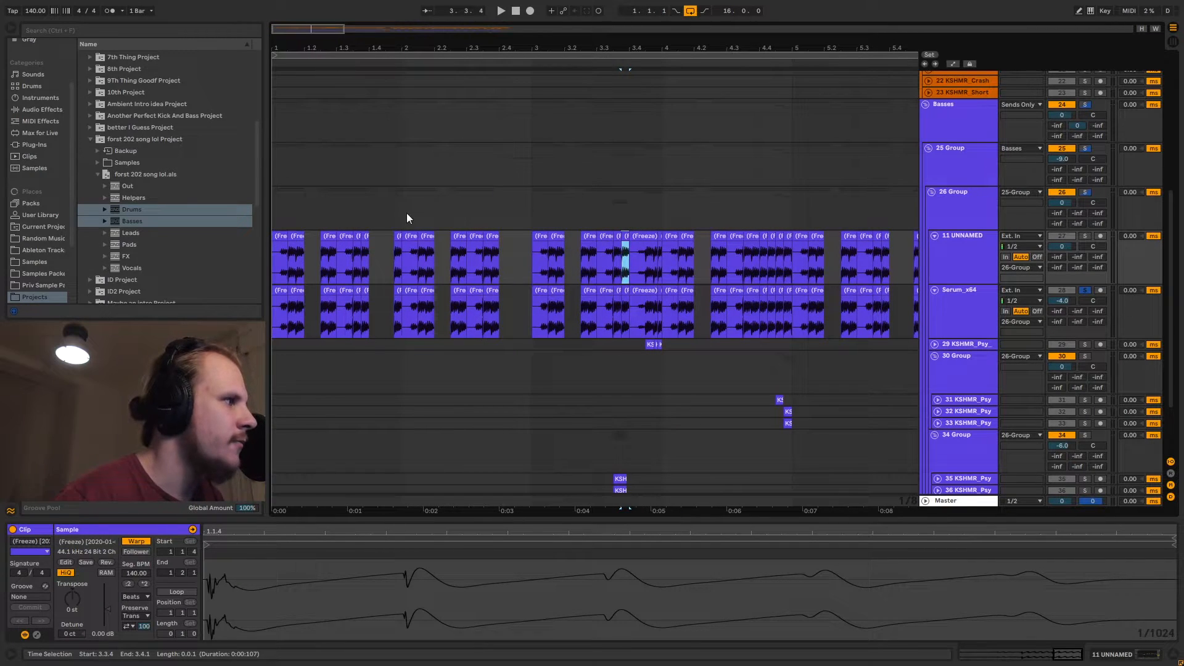
click(276, 199)
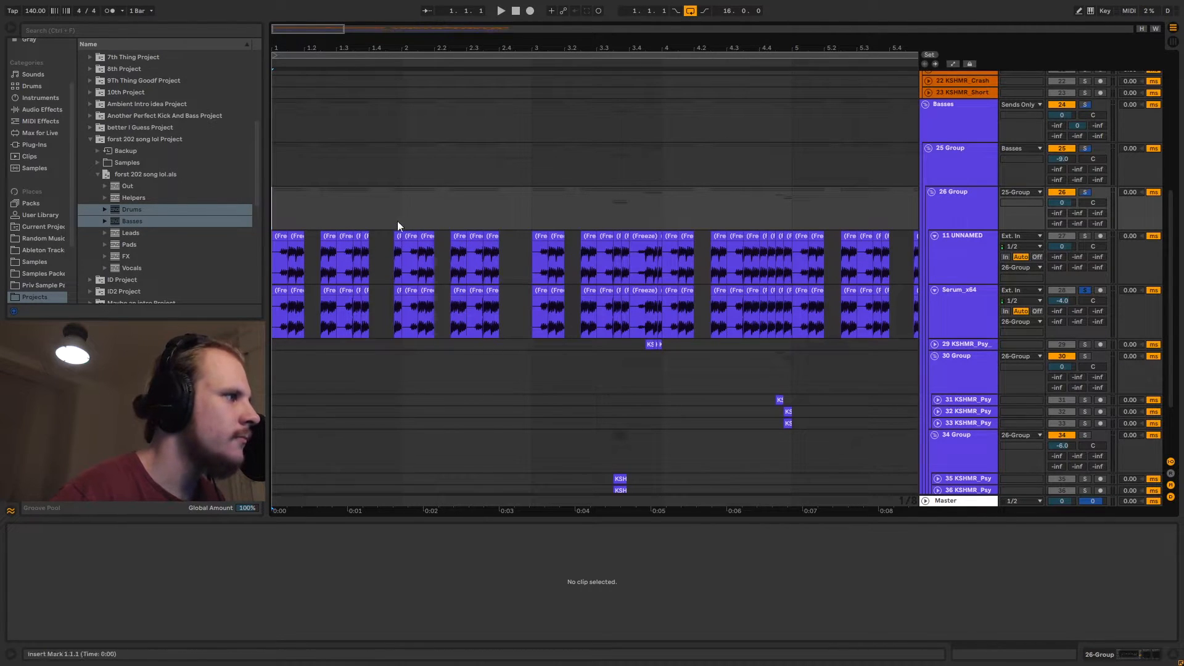
click(409, 198)
shift+click(529, 203)
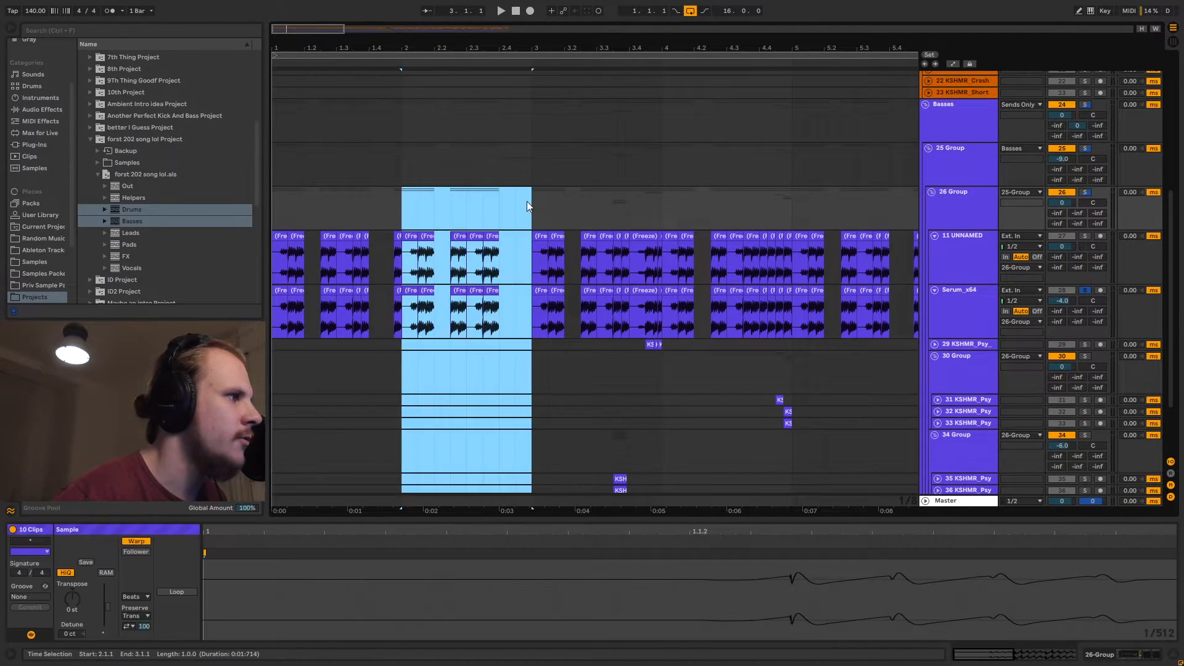
click(1085, 192)
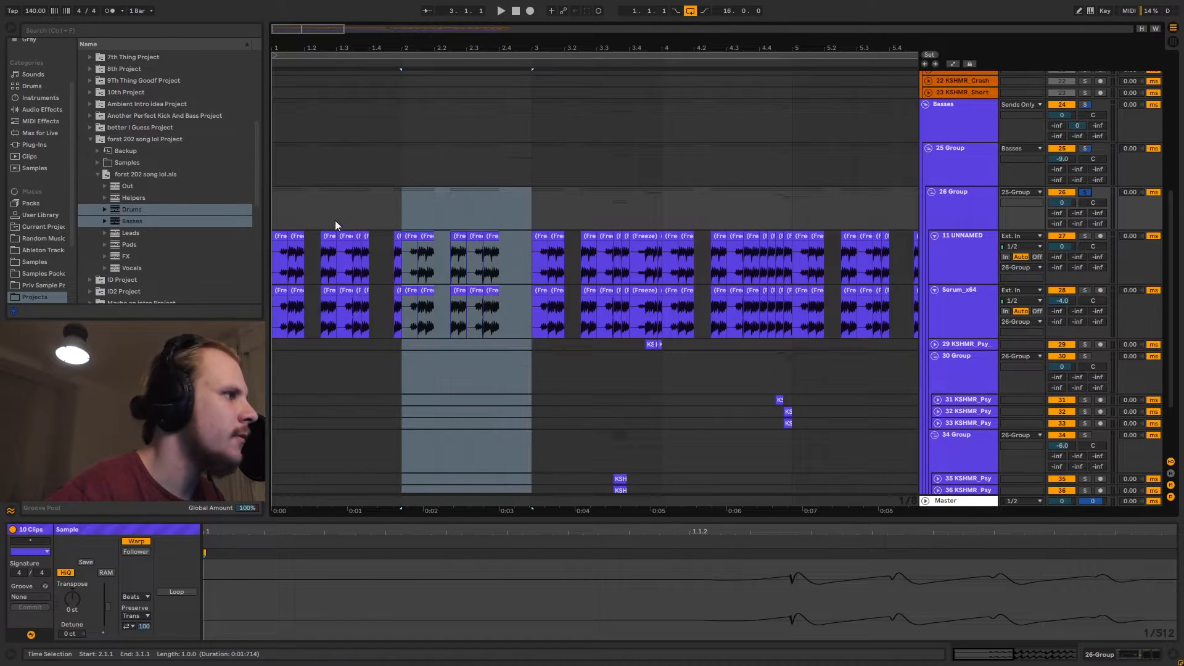
key(ctrl+l)
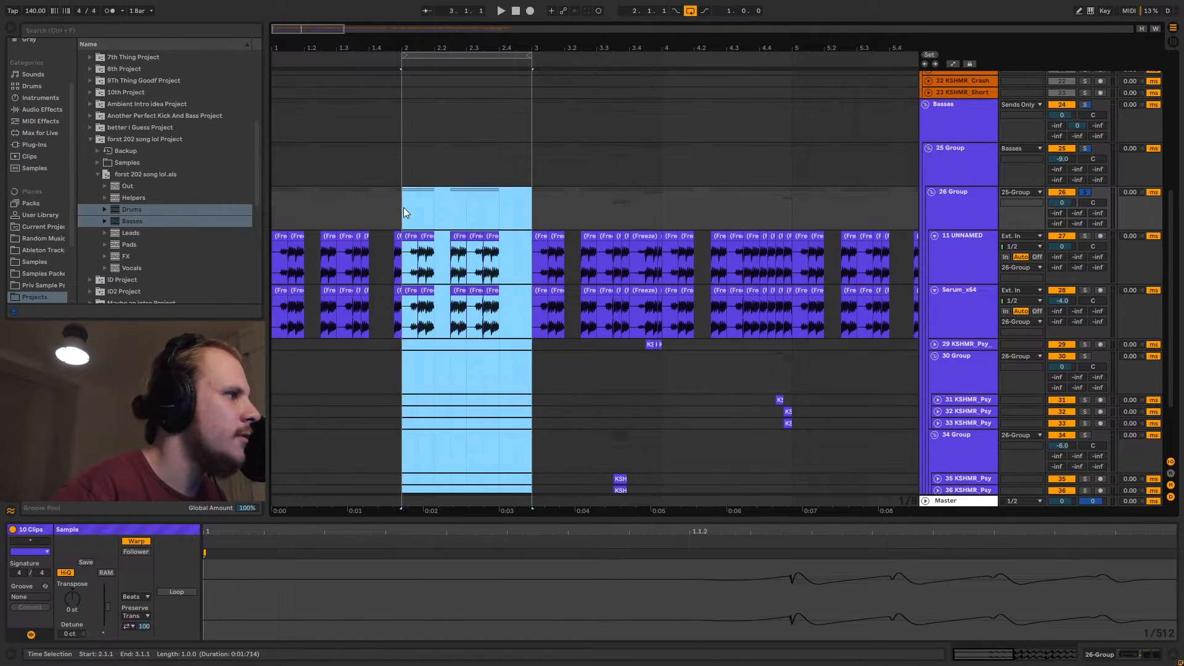
key(space)
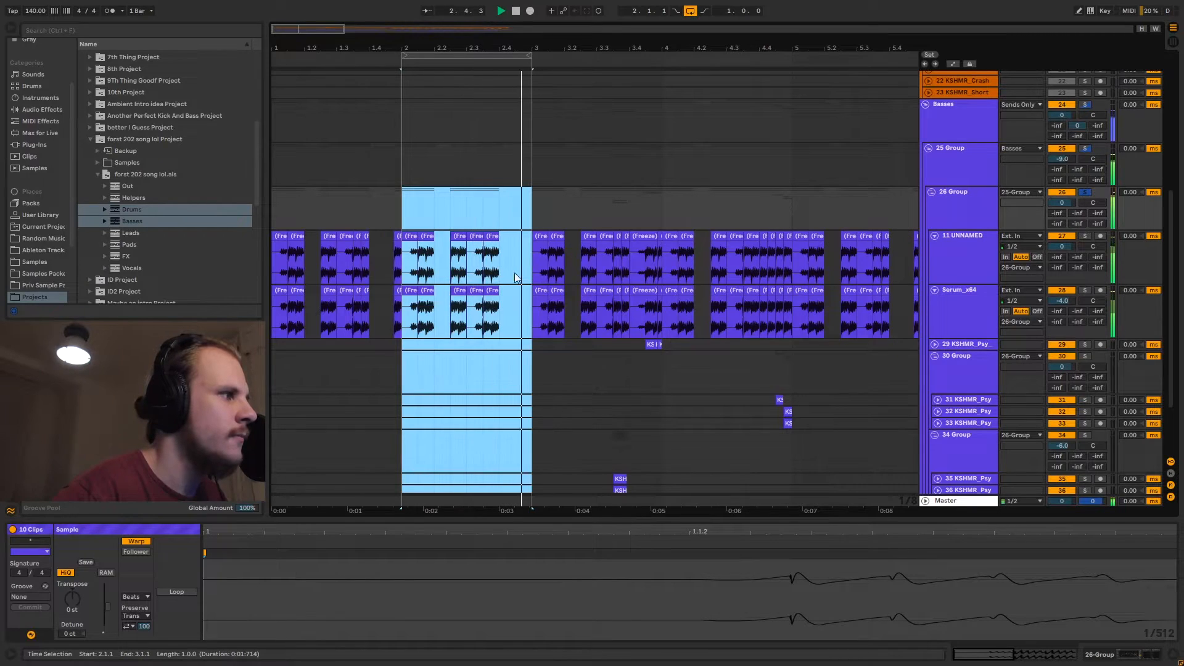
key(space)
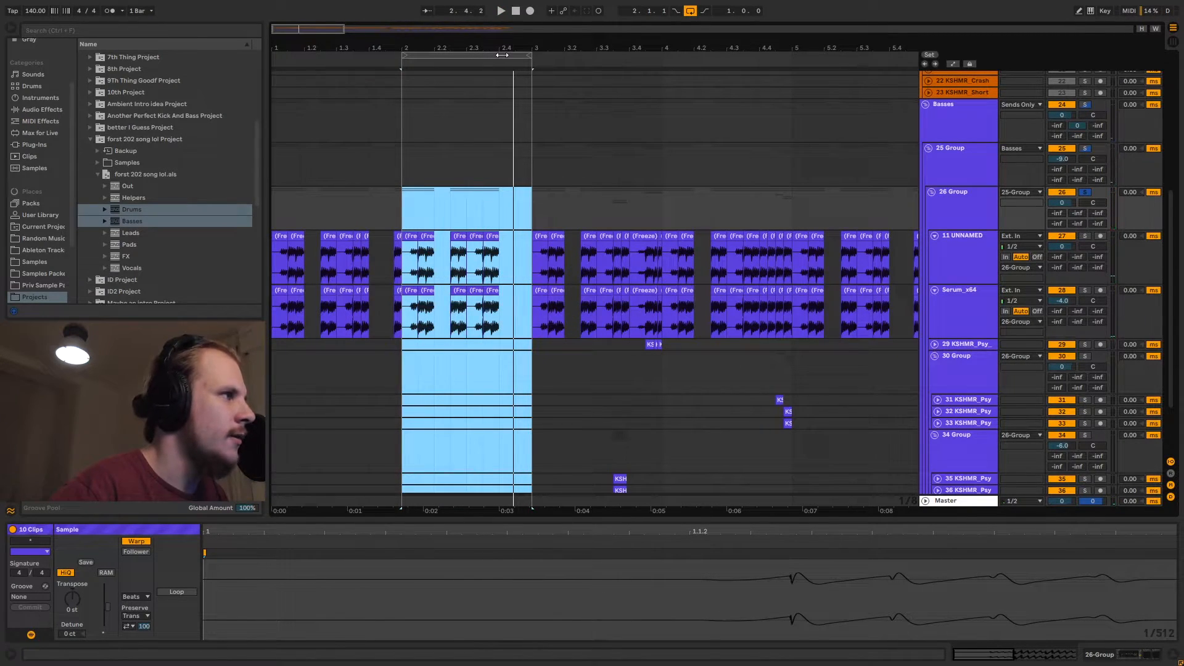
- Move the one-bar loop to bar 1 and listen to the 26 Group from 1.1.1
drag(502, 55, 372, 55)
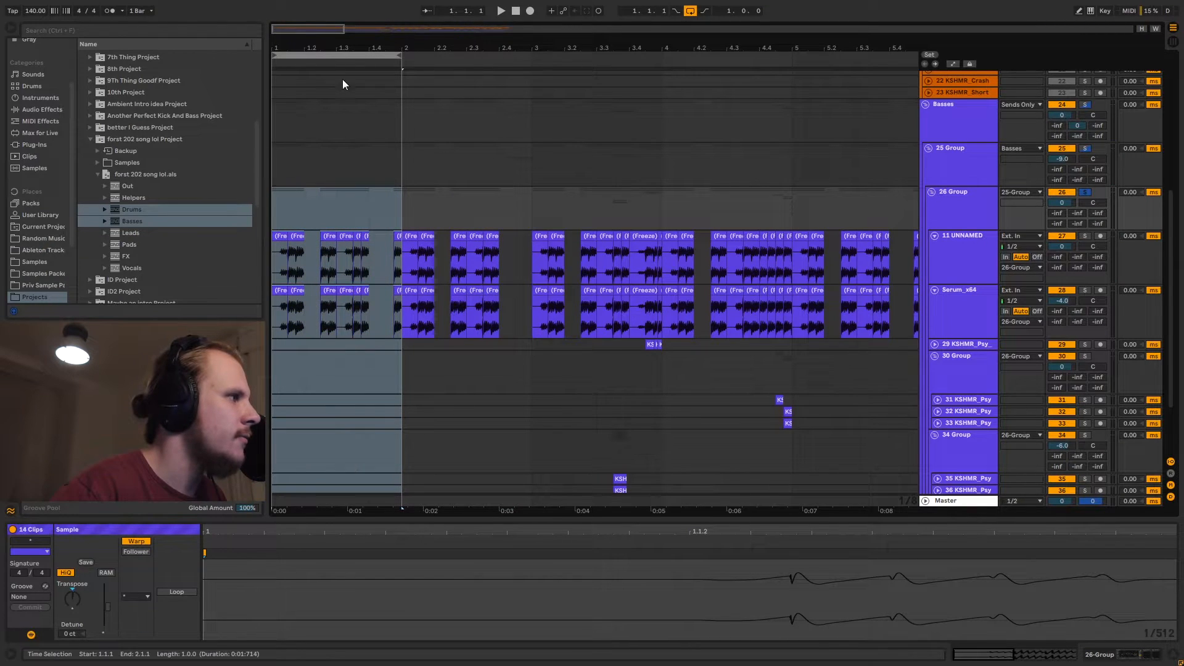
click(274, 208)
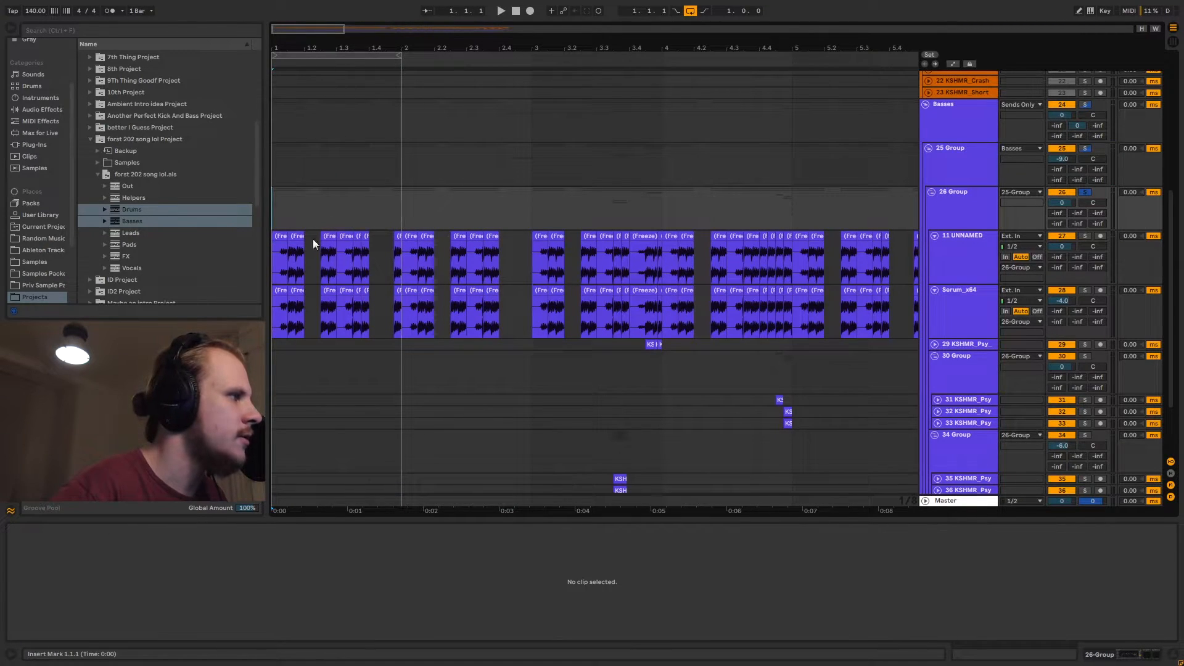
key(space)
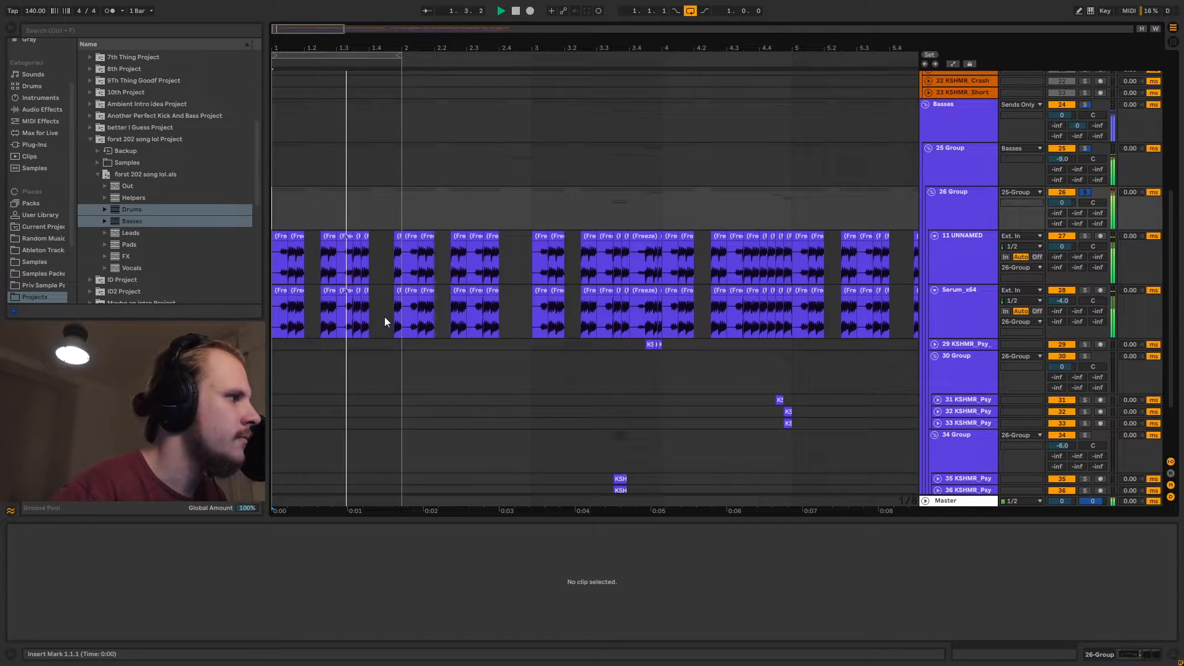
key(space)
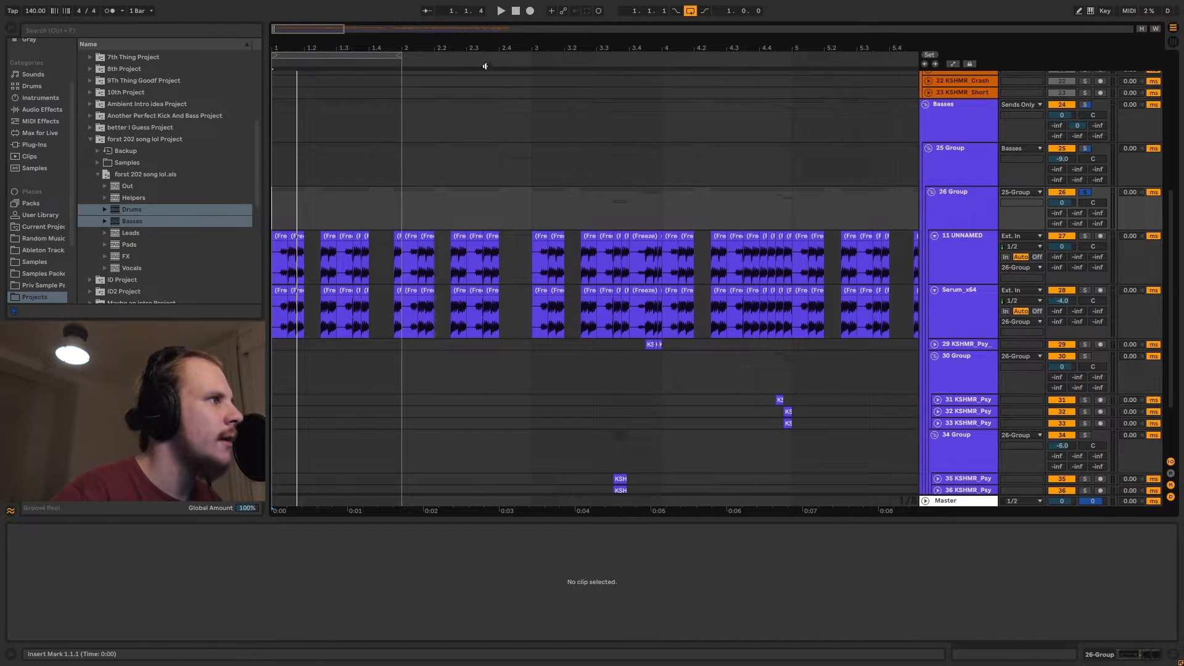
- Set the loop to eight bars from 1.1.1 to 9.1.1 and fold the 11 UNNAMED and Serum_x64 tracks
drag(481, 46, 670, 144)
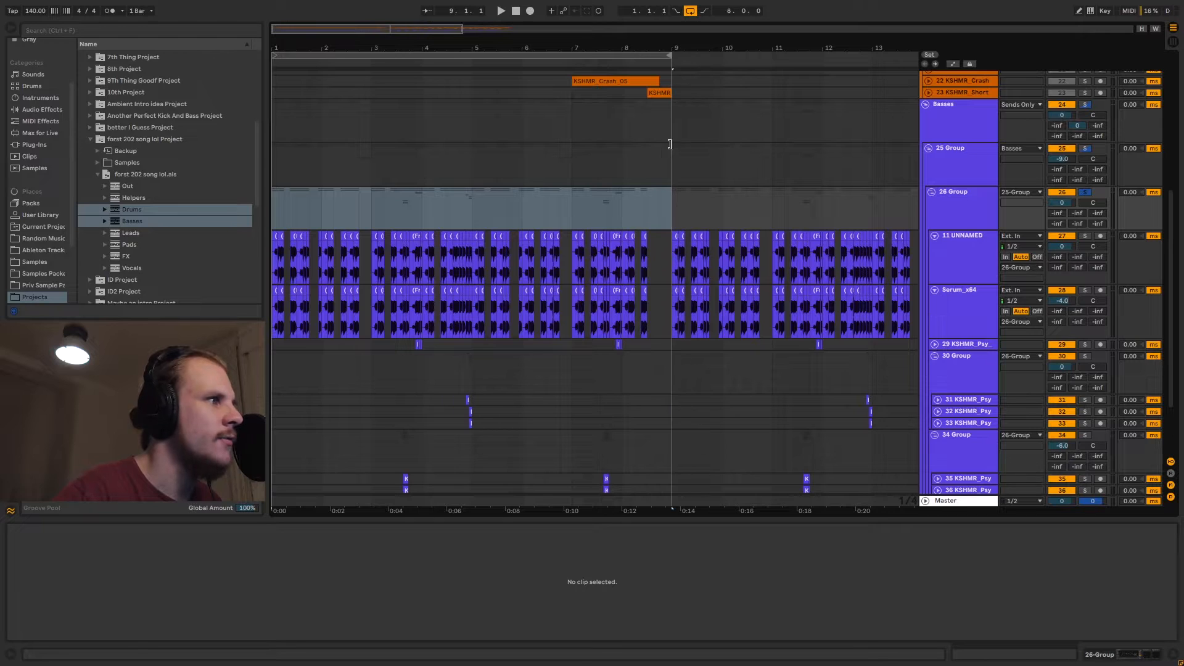
drag(545, 45, 547, 99)
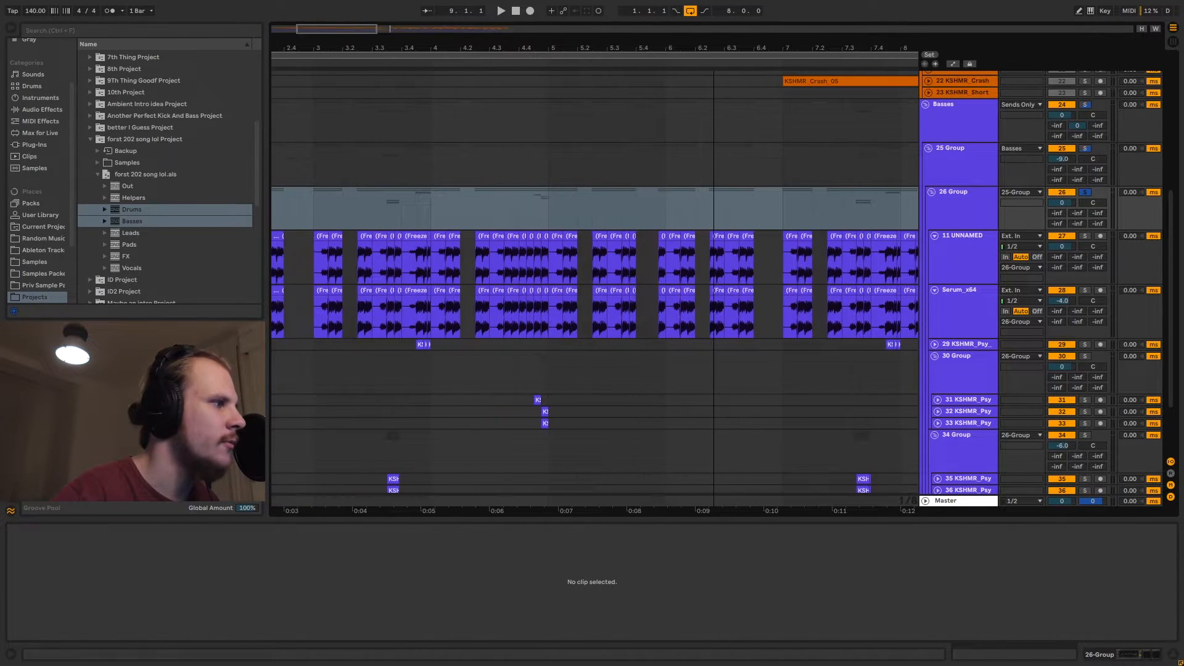
drag(547, 47, 740, 45)
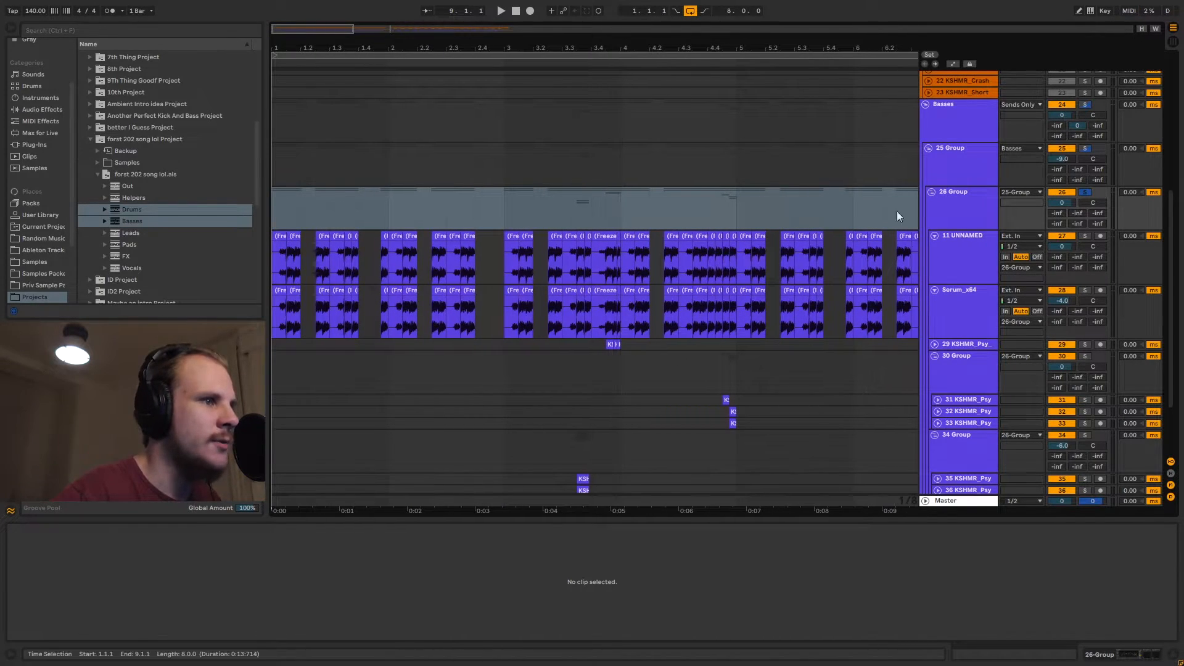
click(933, 235)
click(933, 246)
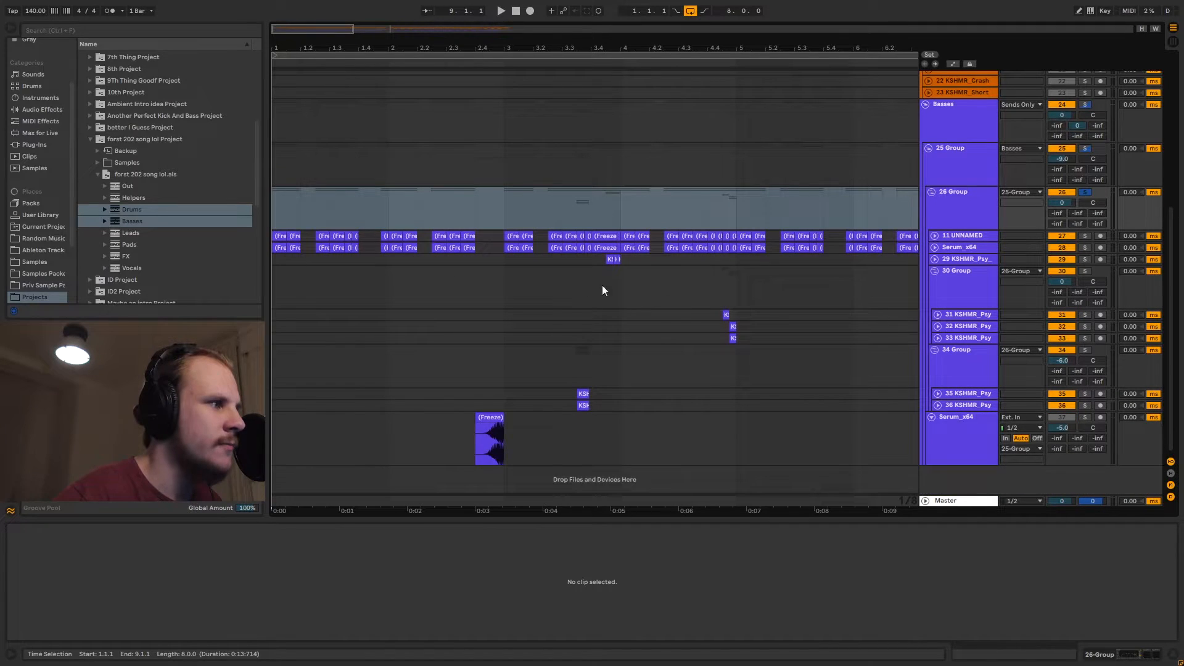
- Unfold the 29 KSHMR_Psy track and inspect the sample settings of its short bass clips between 3.4.3 and 4.1.1
drag(580, 333, 785, 360)
click(593, 374)
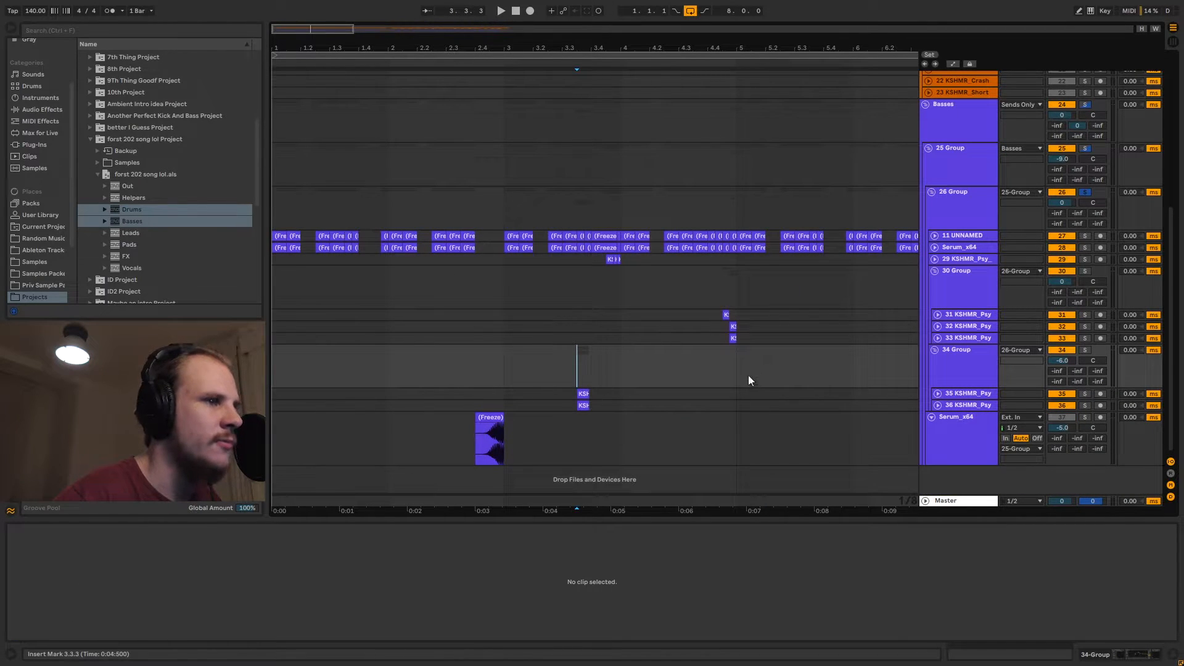
click(935, 259)
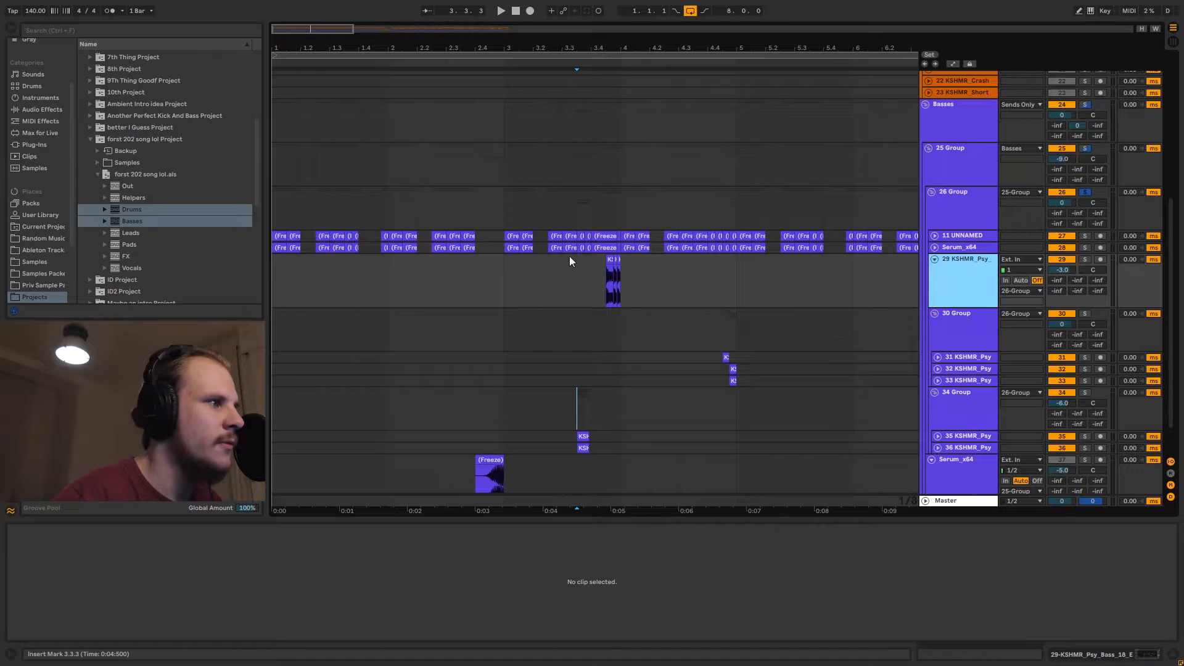
drag(612, 48, 618, 48)
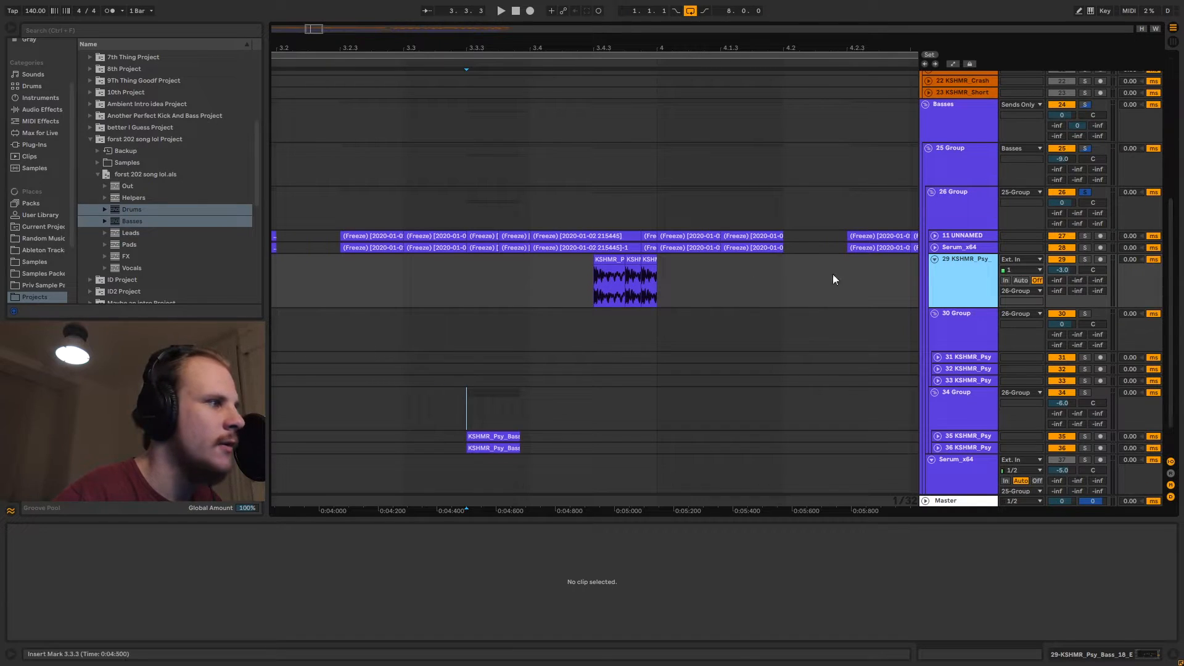
click(621, 263)
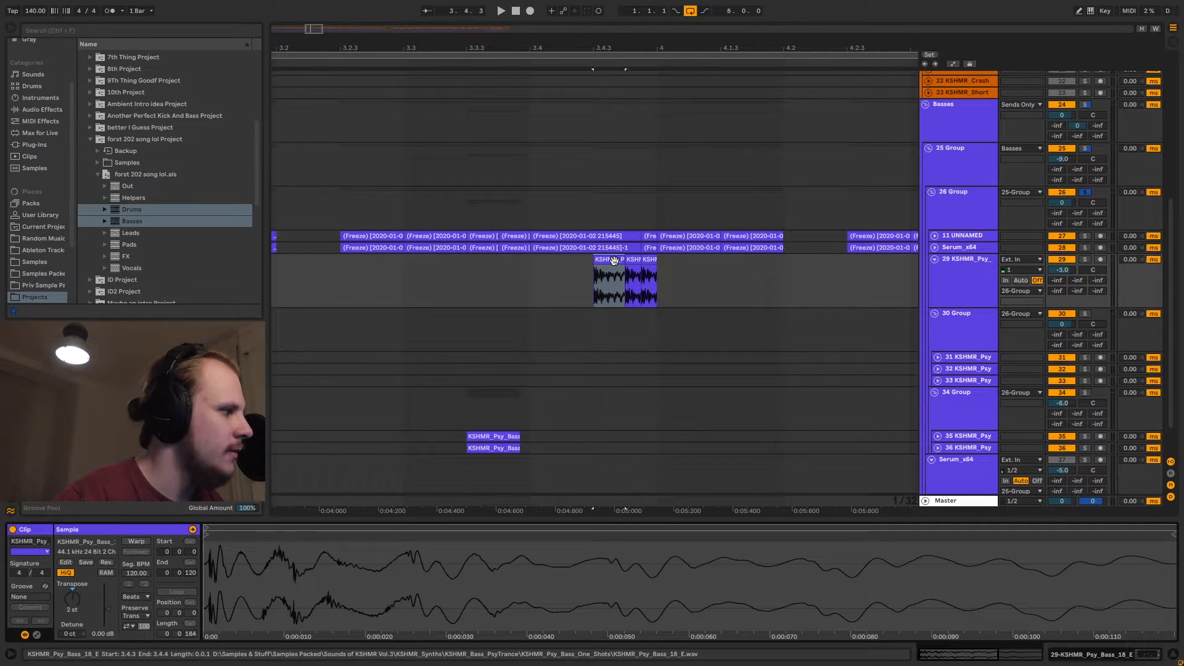
click(648, 259)
click(610, 259)
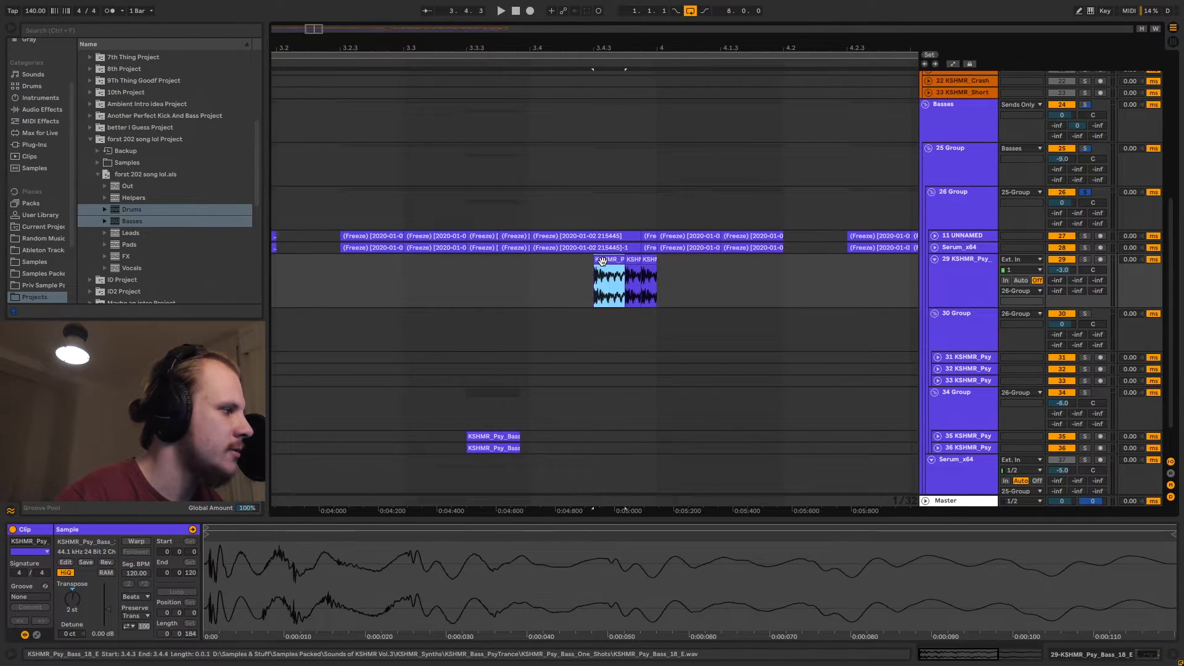
- Select the clips from 3.4.3 to 4.1.1 on 29 KSHMR_Psy, solo the track and listen from 3.4.3
drag(589, 267, 666, 276)
click(666, 276)
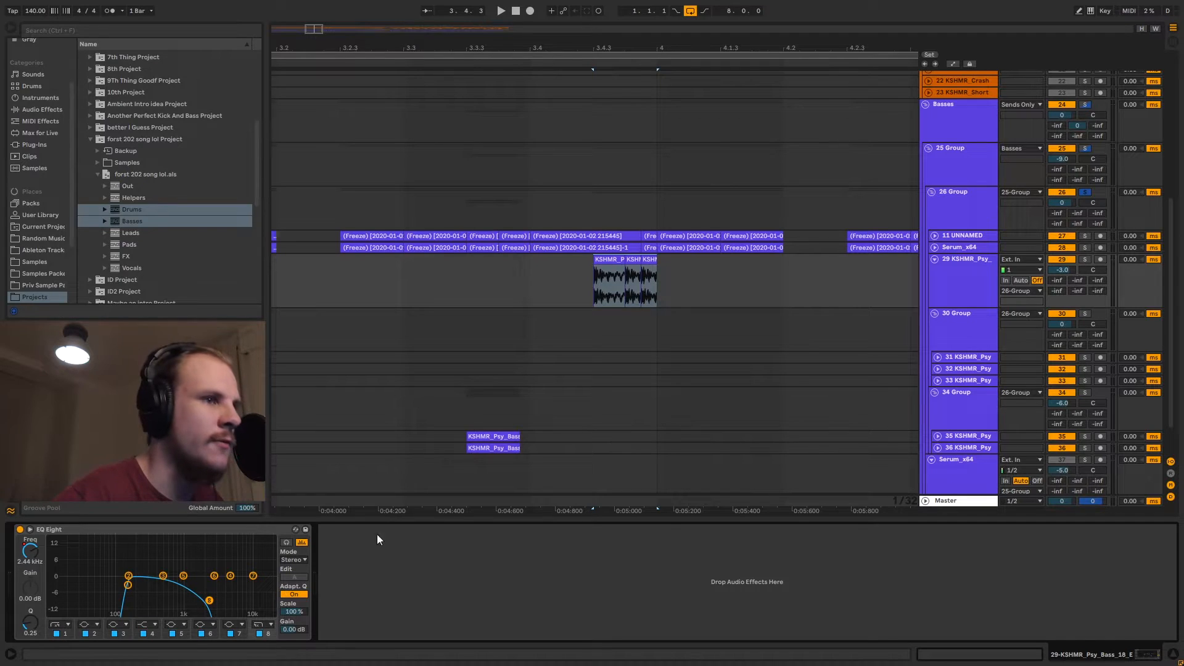
click(1085, 260)
click(592, 279)
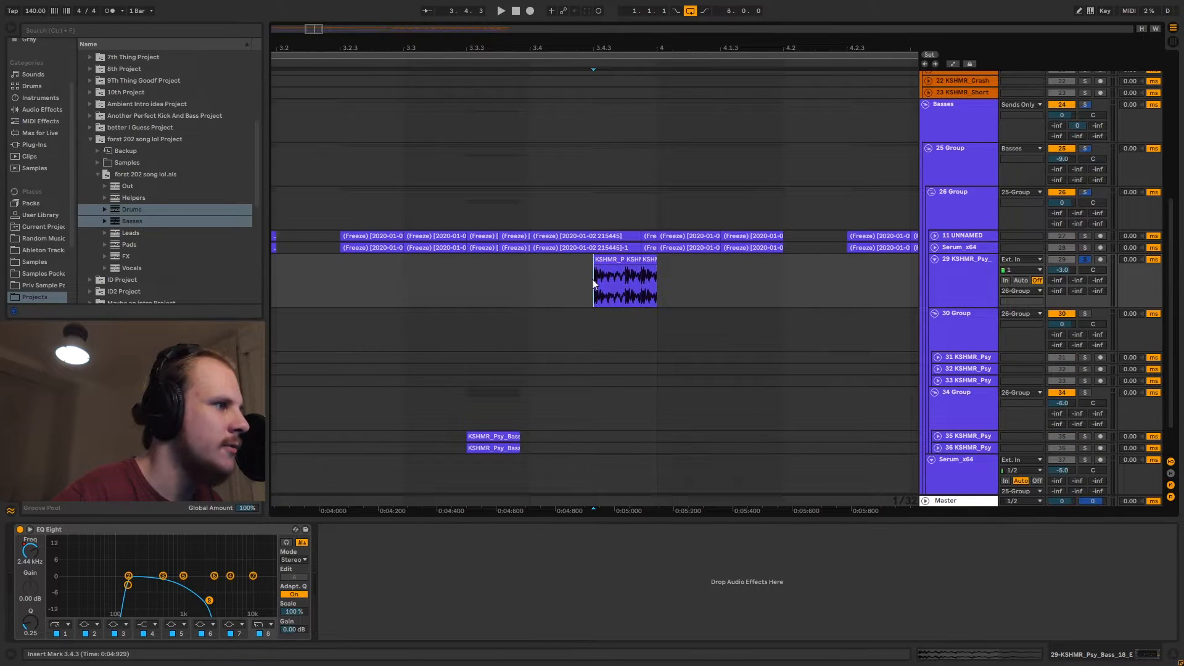
key(space)
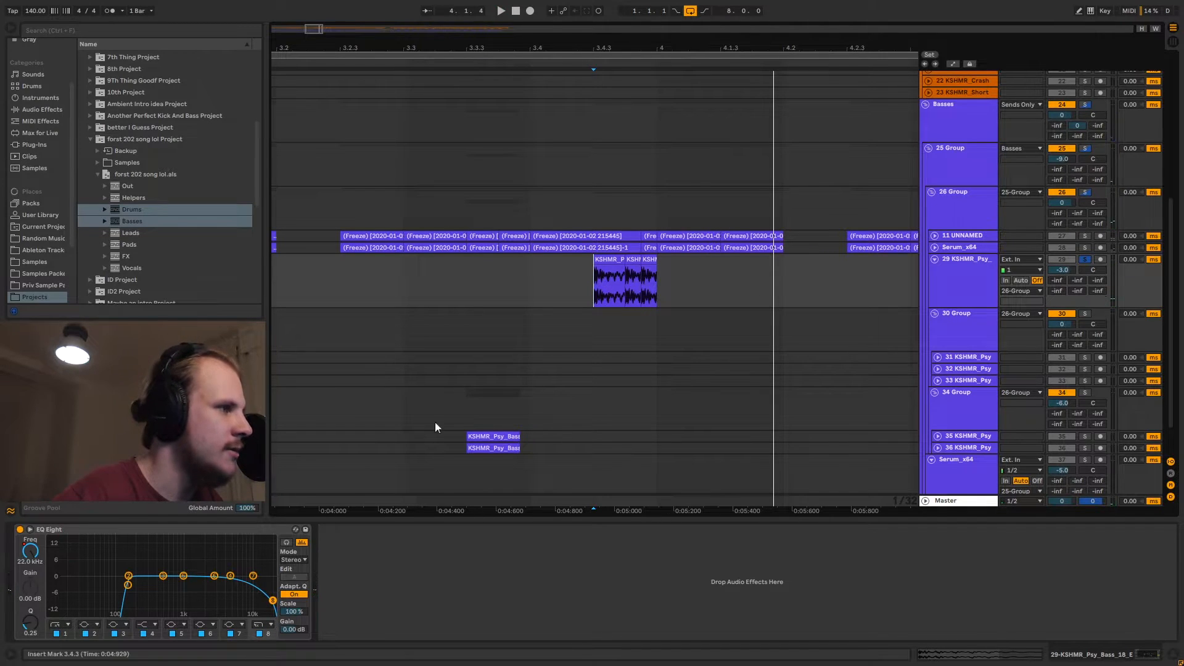
- Compare the EQ Eight filter frequency at the 29 KSHMR_Psy clips, listen from 3.4.2 and unsolo the track
drag(598, 297, 624, 285)
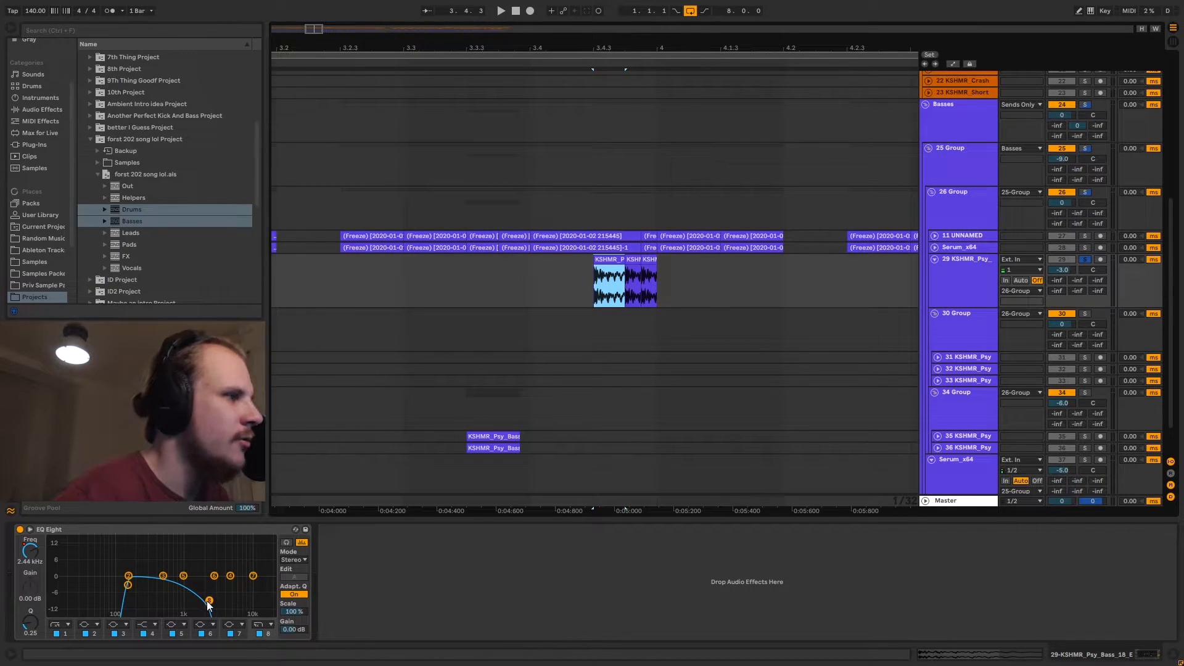
click(633, 261)
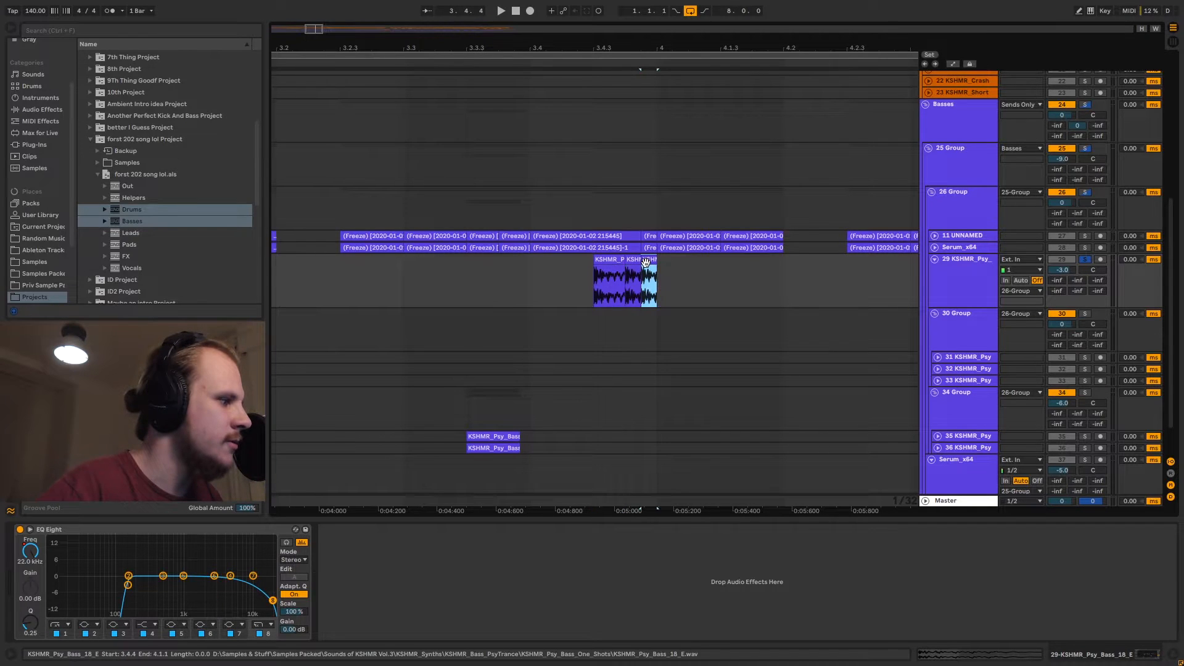
click(562, 290)
key(space)
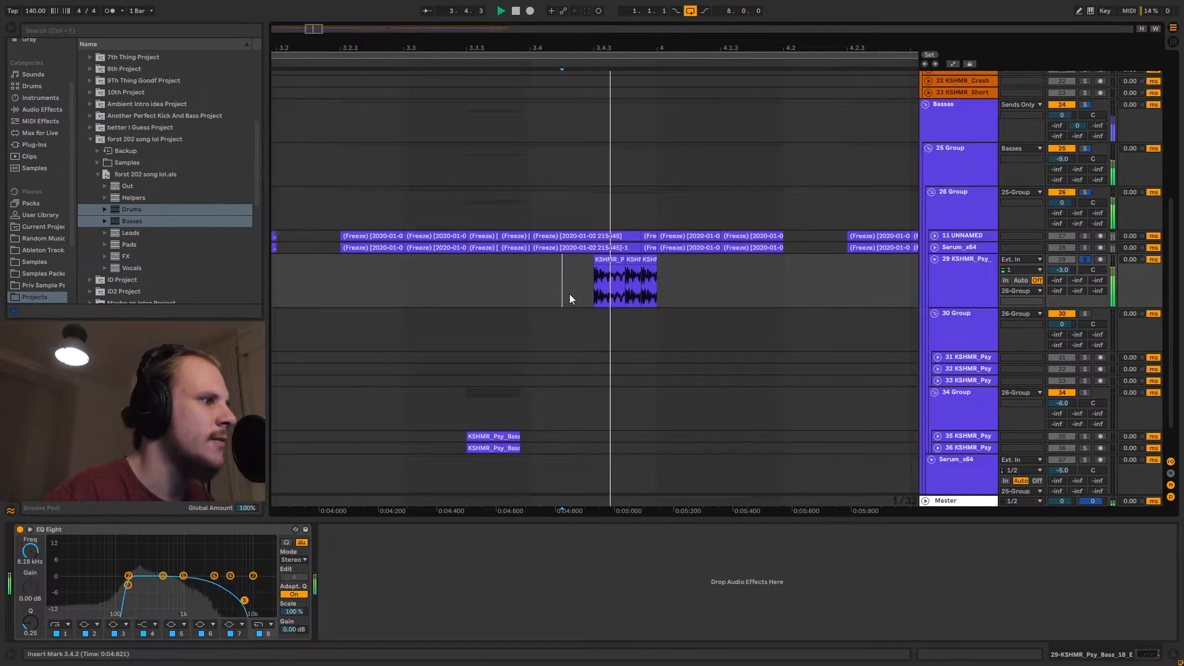
click(1085, 262)
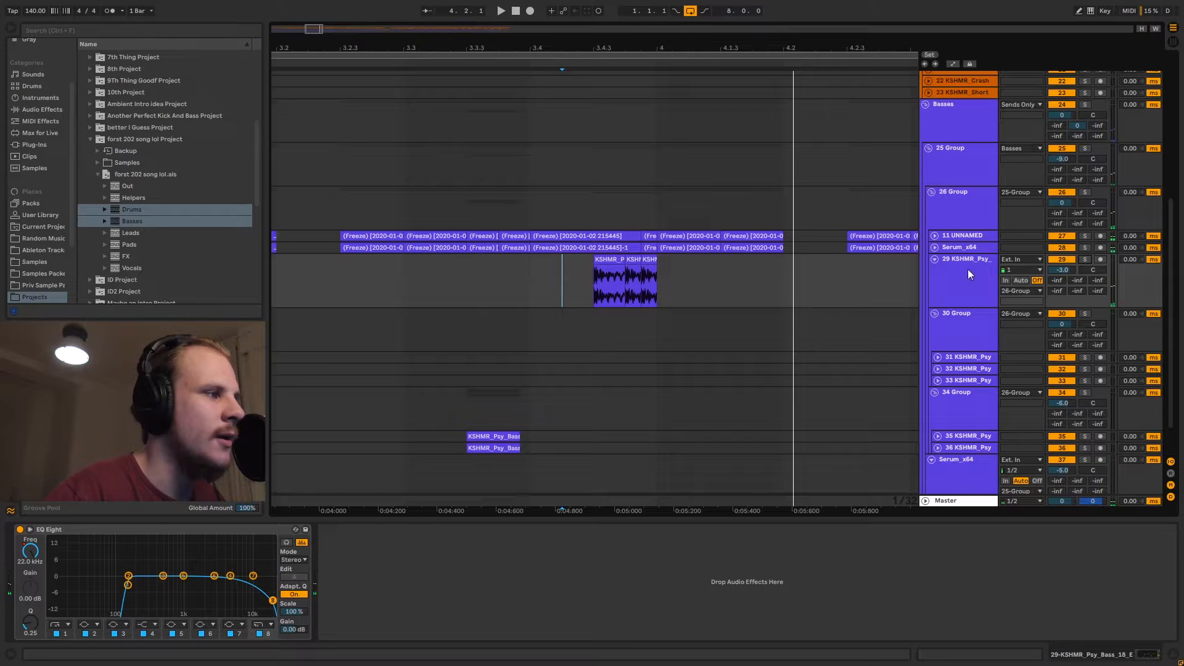
- Solo the 34 Group, unfold its tracks 35 and 36 KSHMR_Psy, and listen from 3.3.3
click(969, 275)
scroll(597, 298, down, 2)
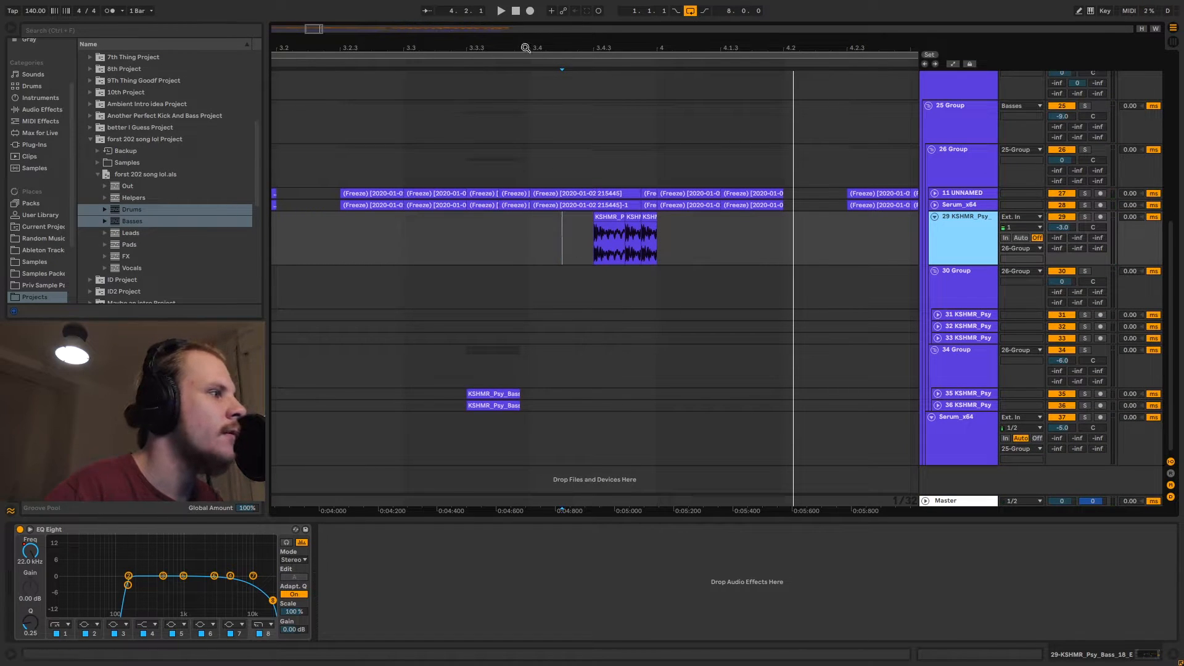
drag(526, 47, 640, 12)
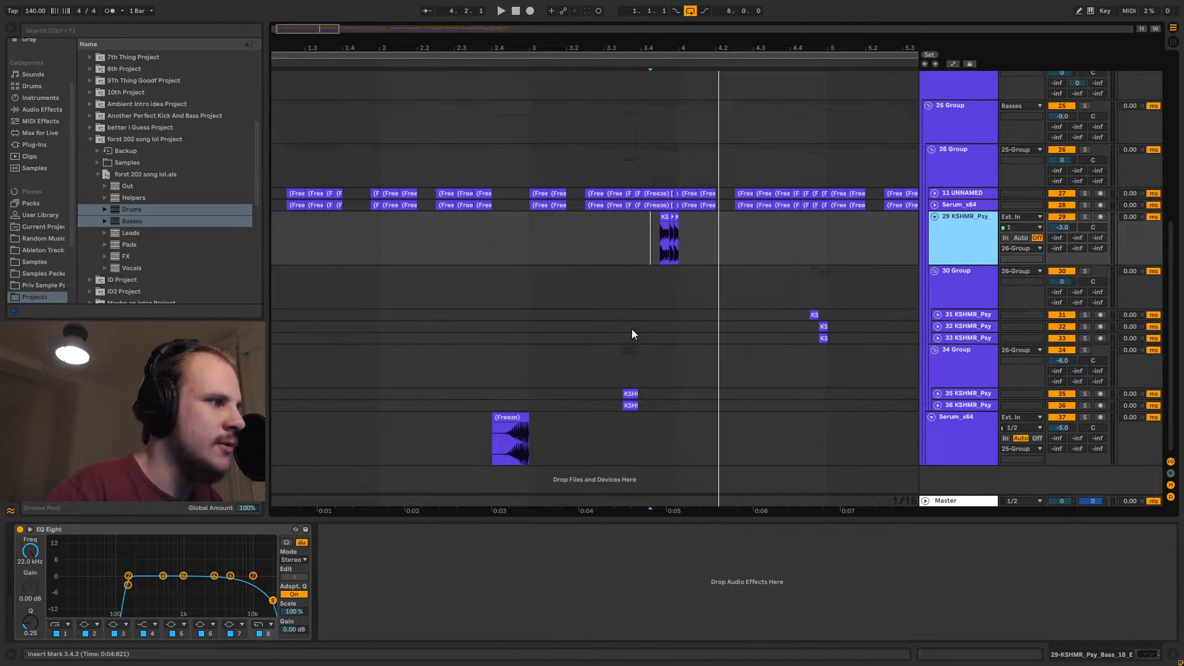
click(622, 356)
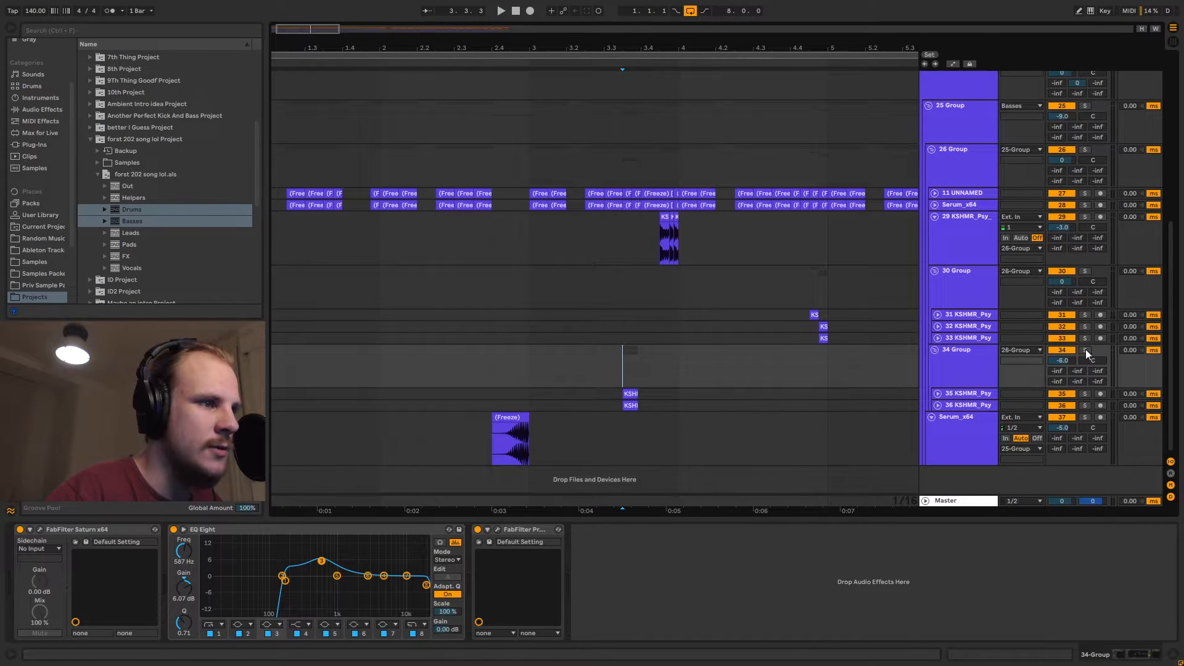
click(1085, 350)
click(937, 394)
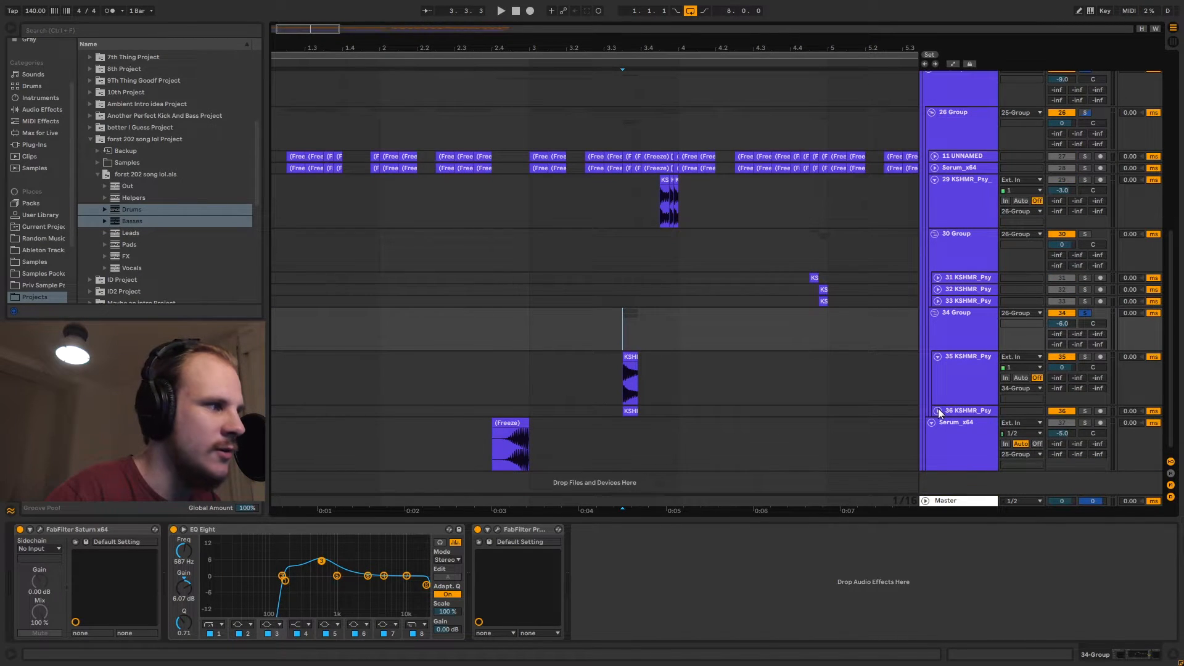
click(938, 410)
key(space)
key(space)
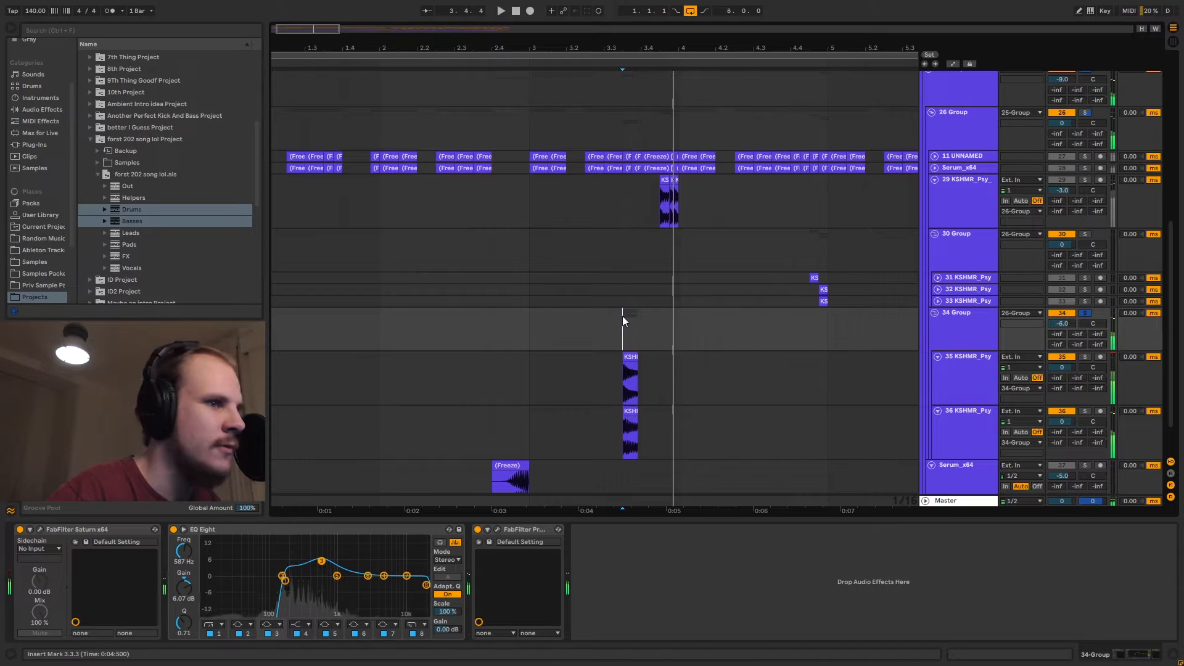
key(space)
key(space)
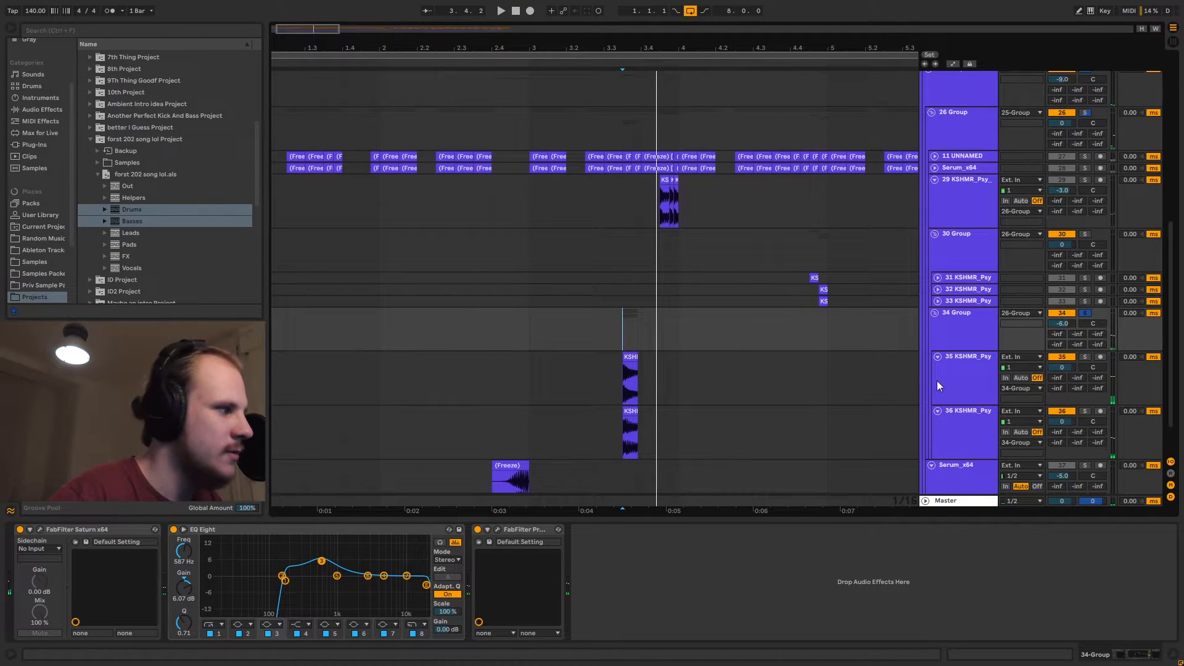
- Compare the EQ Eight on 35 KSHMR_Psy with the device chain of the 34 Group
click(964, 376)
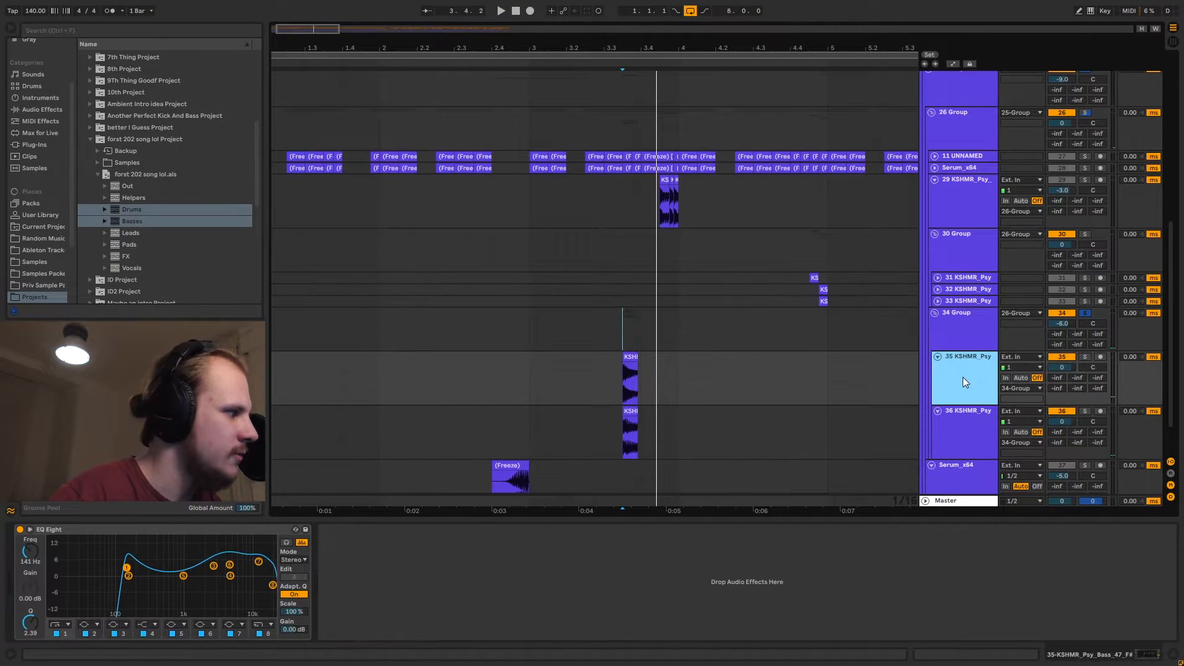
click(964, 314)
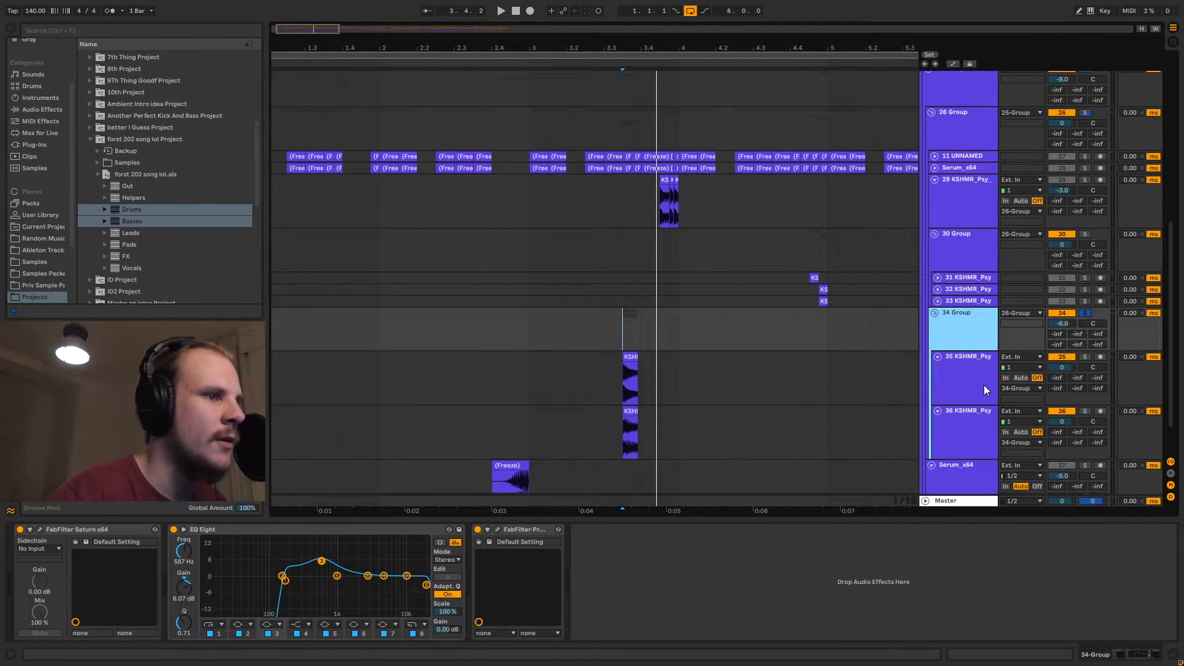
click(978, 370)
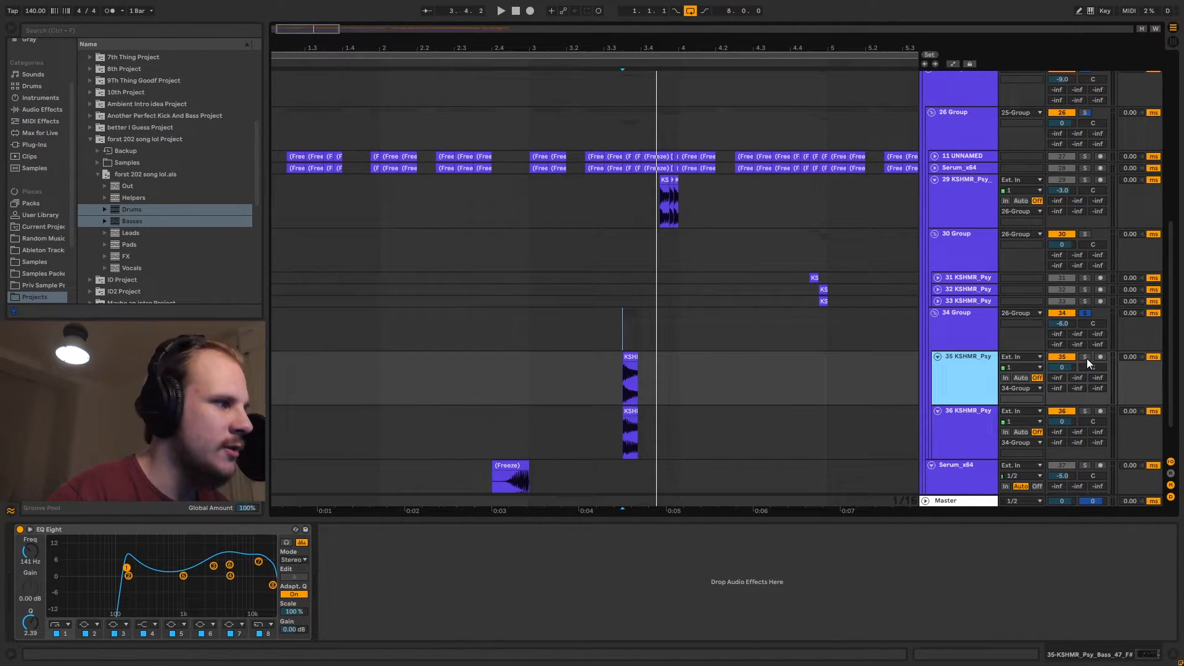
- Solo the layers 35 and 36 KSHMR_Psy in turn and listen to each from 3.3.3
click(1086, 357)
click(632, 370)
key(space)
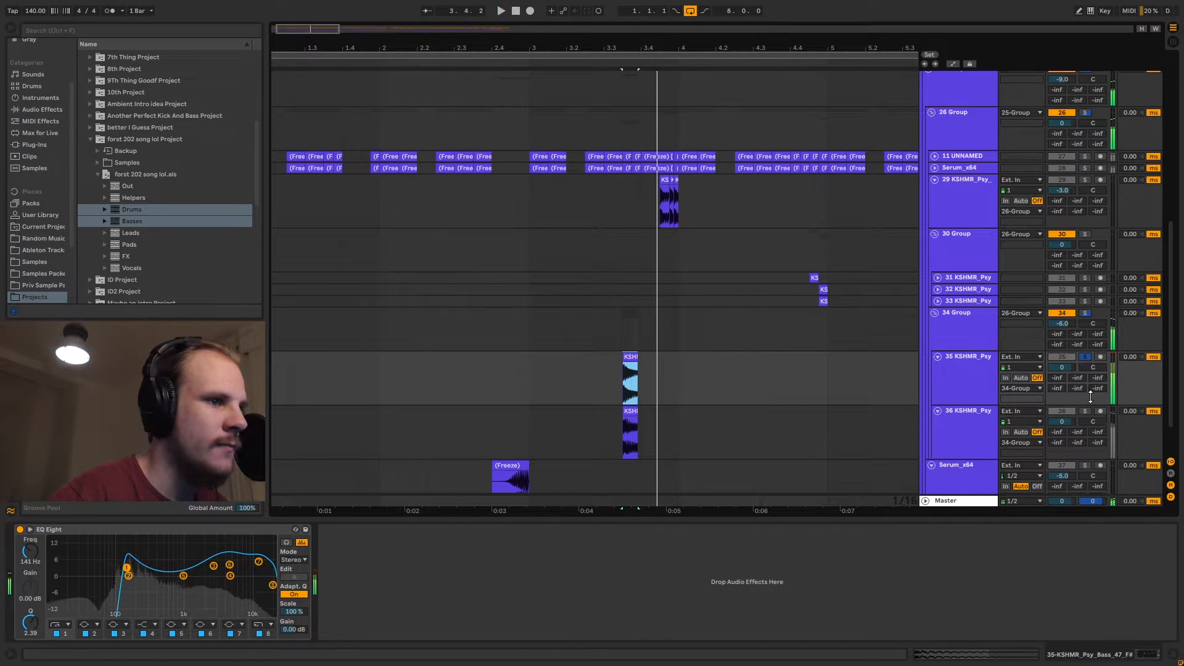
click(1086, 410)
key(space)
key(space)
- Solo the whole 34 Group again, fold tracks 35 and 36 KSHMR_Psy, and show the group's device chain
click(1086, 314)
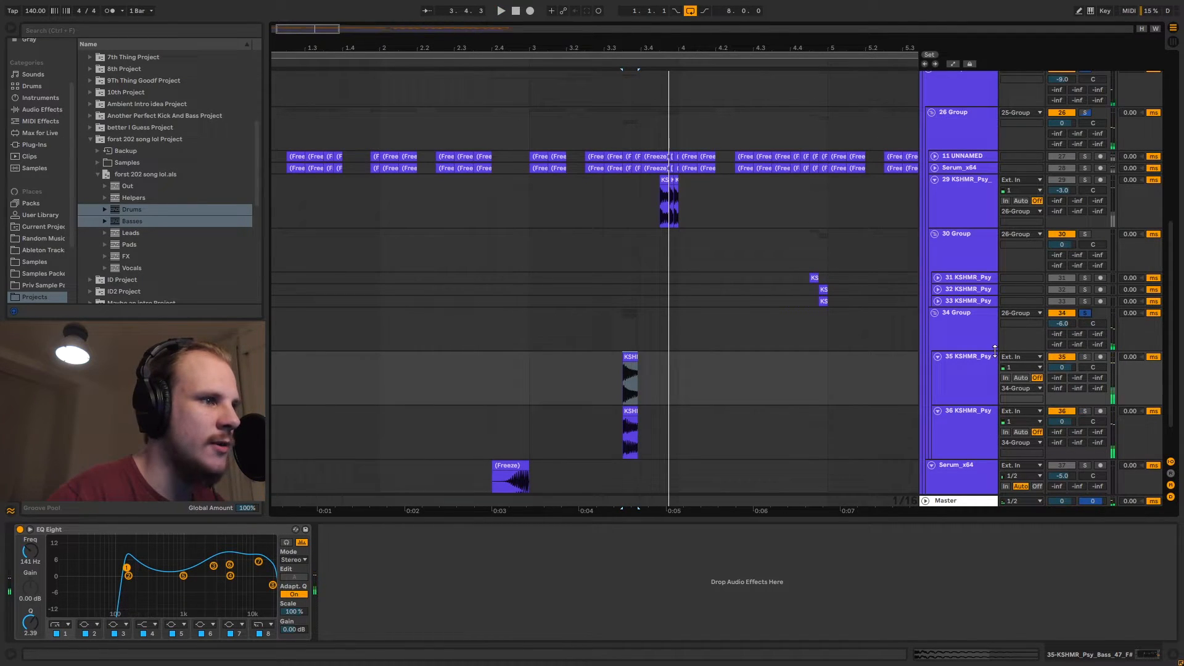
click(937, 357)
click(938, 368)
click(956, 340)
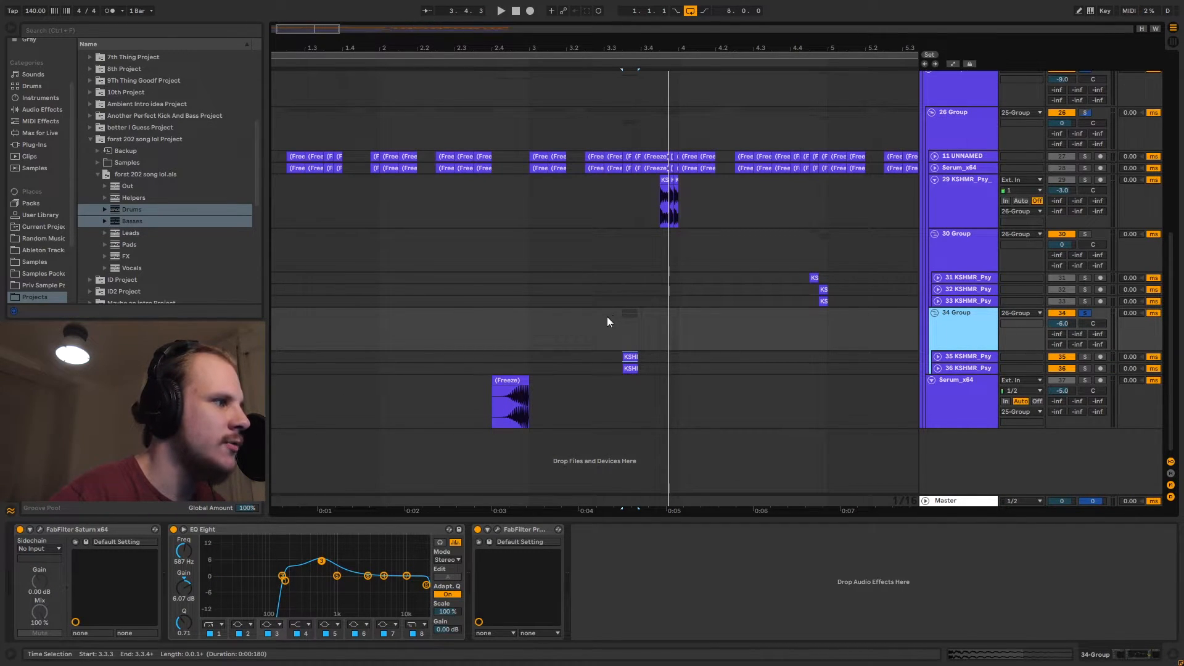
- Loop bar 3 from 3.1.1 to 4.1.1, clear the active solos and listen to the full mix
click(517, 317)
drag(662, 321, 678, 320)
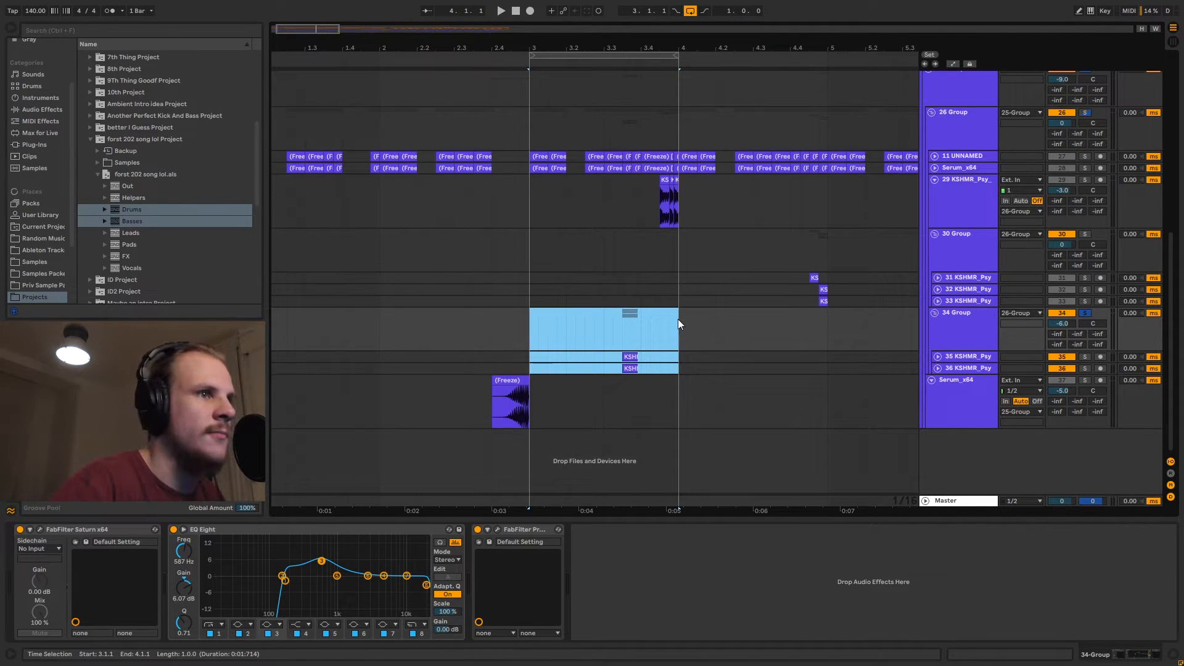
scroll(731, 256, up, 3)
click(1085, 130)
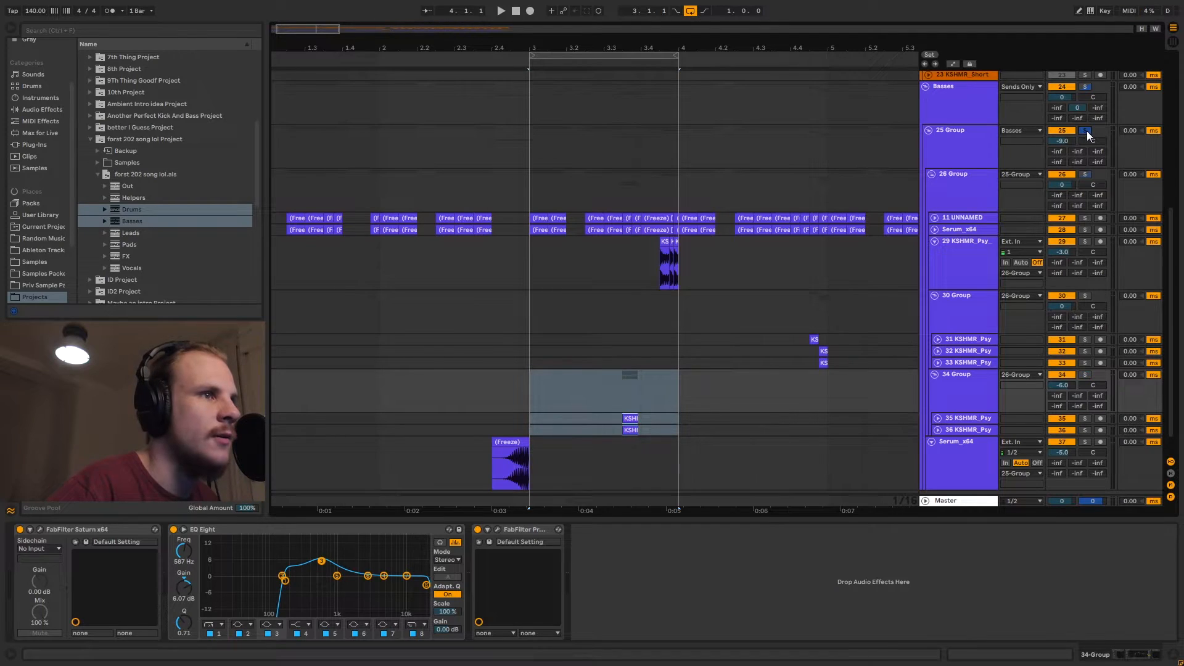
key(space)
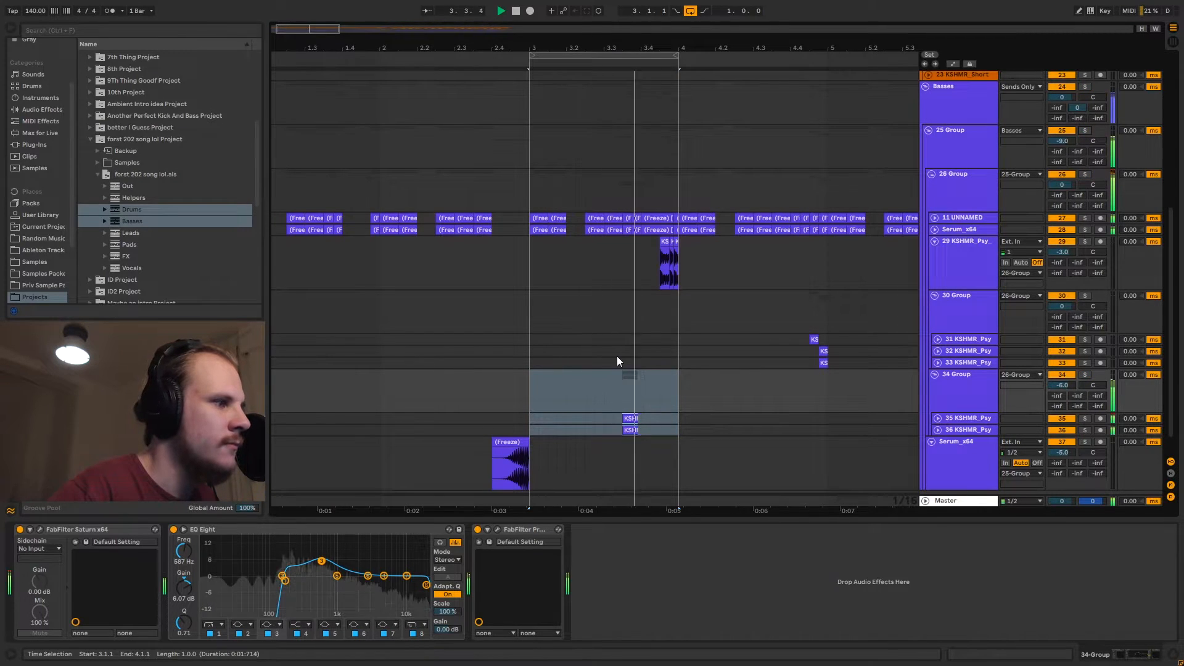
key(space)
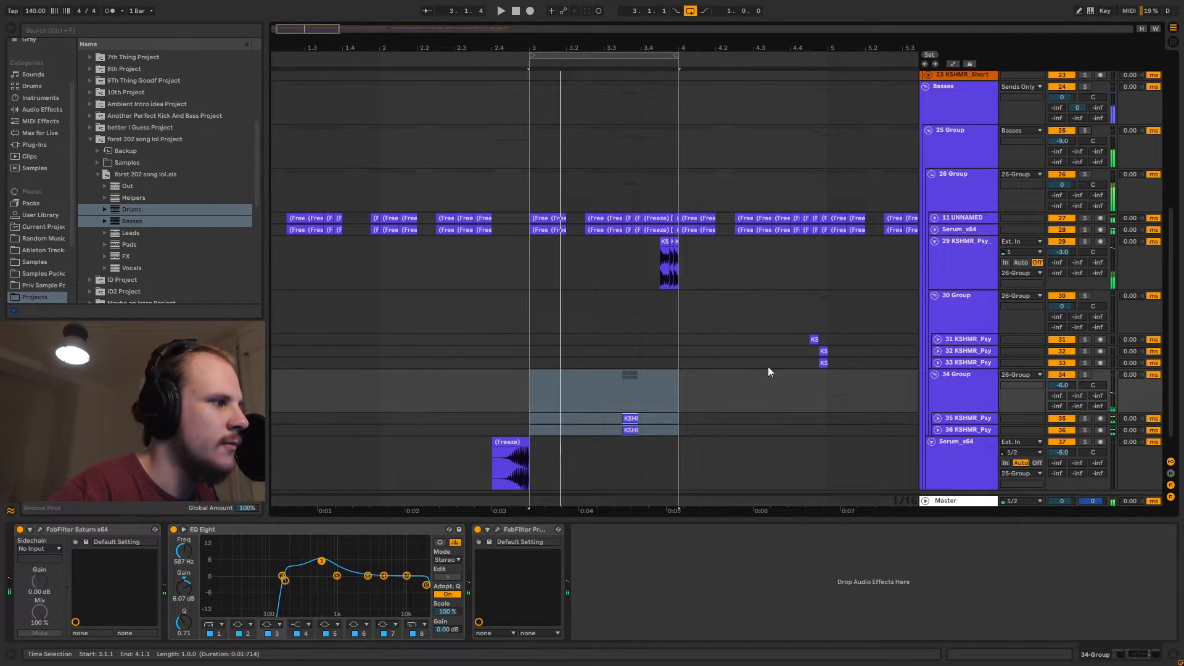
- Listen to bar 3 from 3.1.1 with the 34 Group muted, and reactivate the group
drag(534, 380, 676, 383)
click(531, 388)
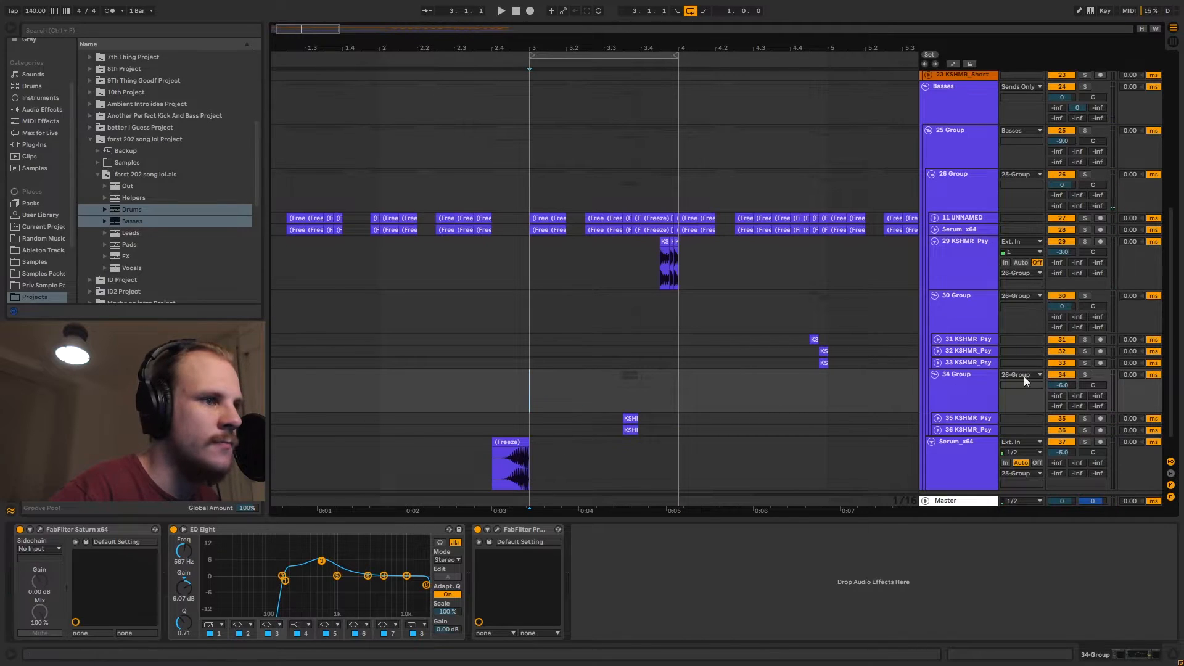
key(space)
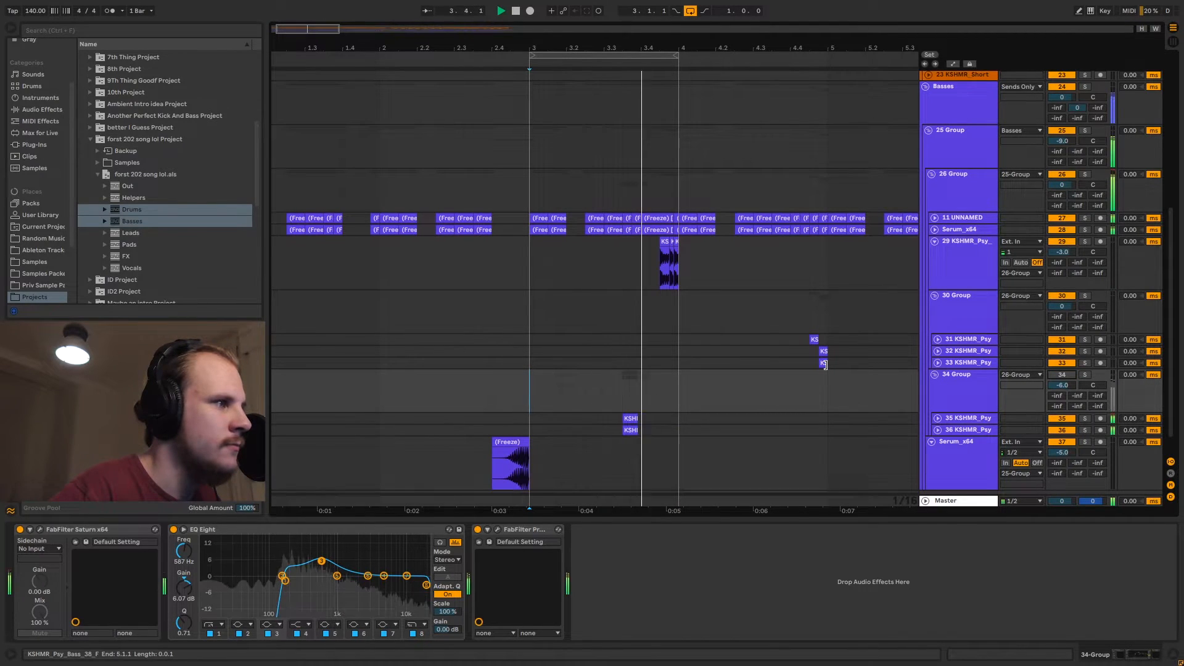
key(space)
click(1068, 376)
click(966, 377)
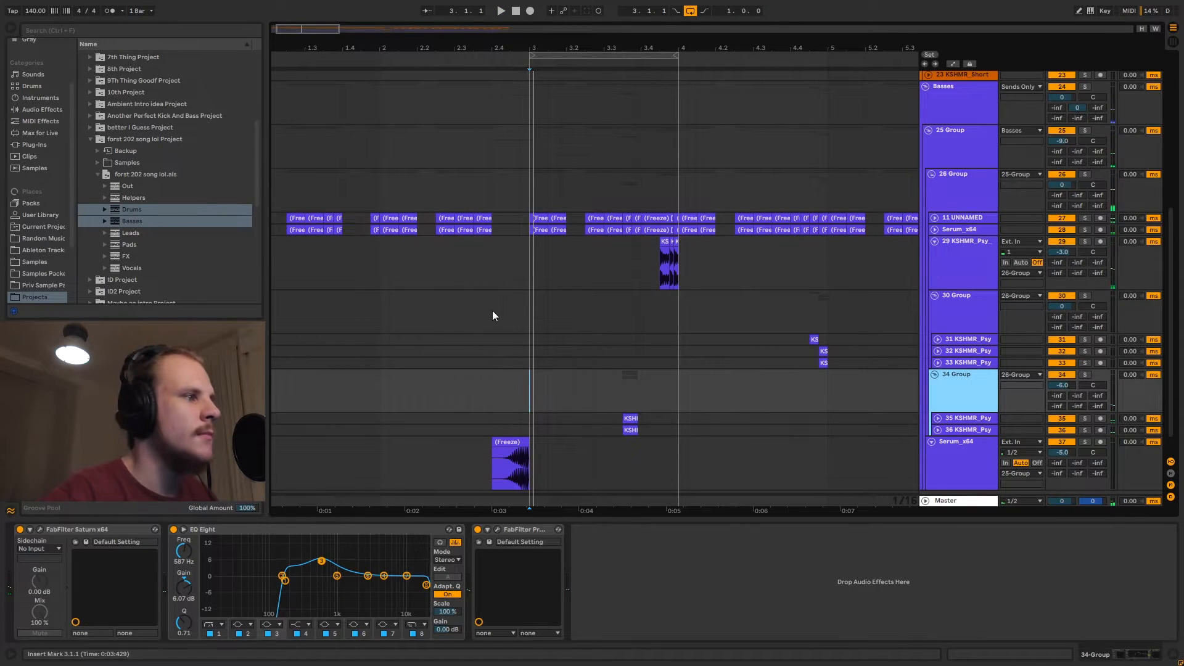
- Unfold tracks 31, 32 and 33 KSHMR_Psy and examine their clips between 4.4.1 and 5.1.1 up close
drag(583, 46, 582, 21)
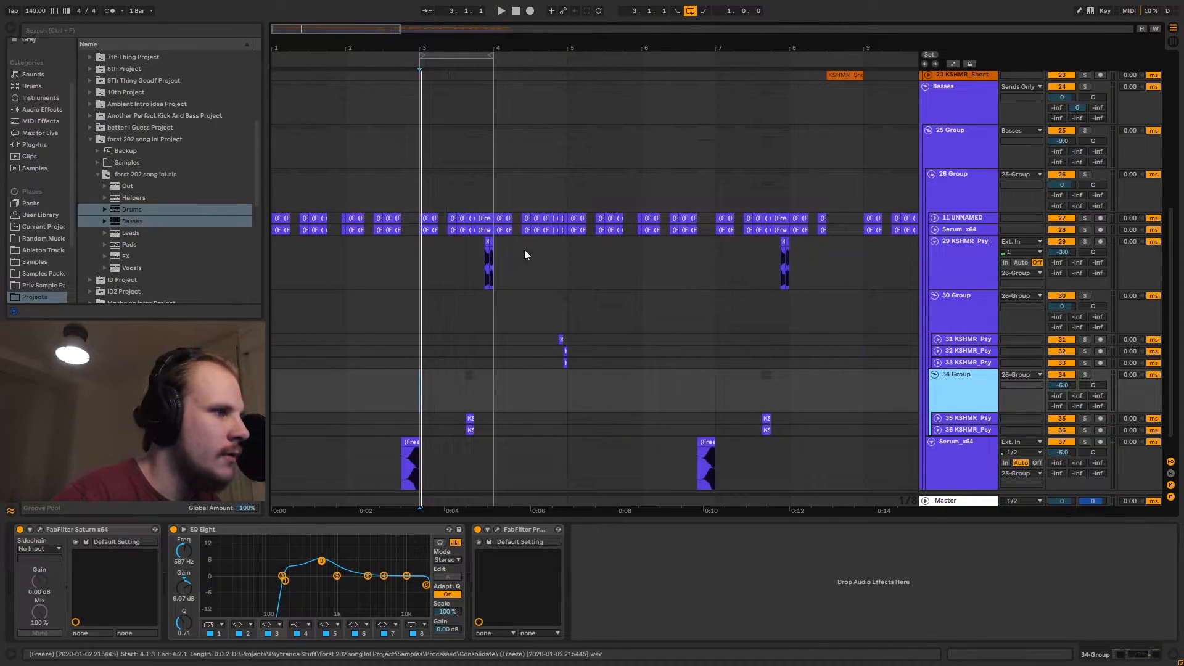
scroll(589, 312, down, 1)
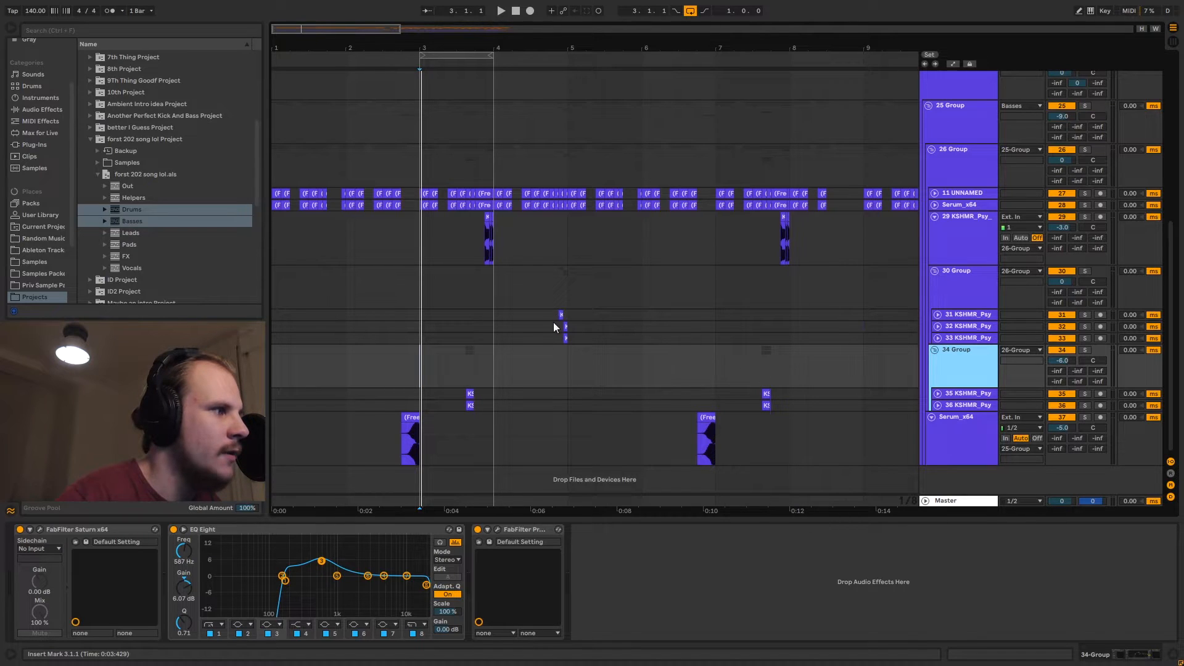
drag(554, 317, 557, 318)
click(570, 340)
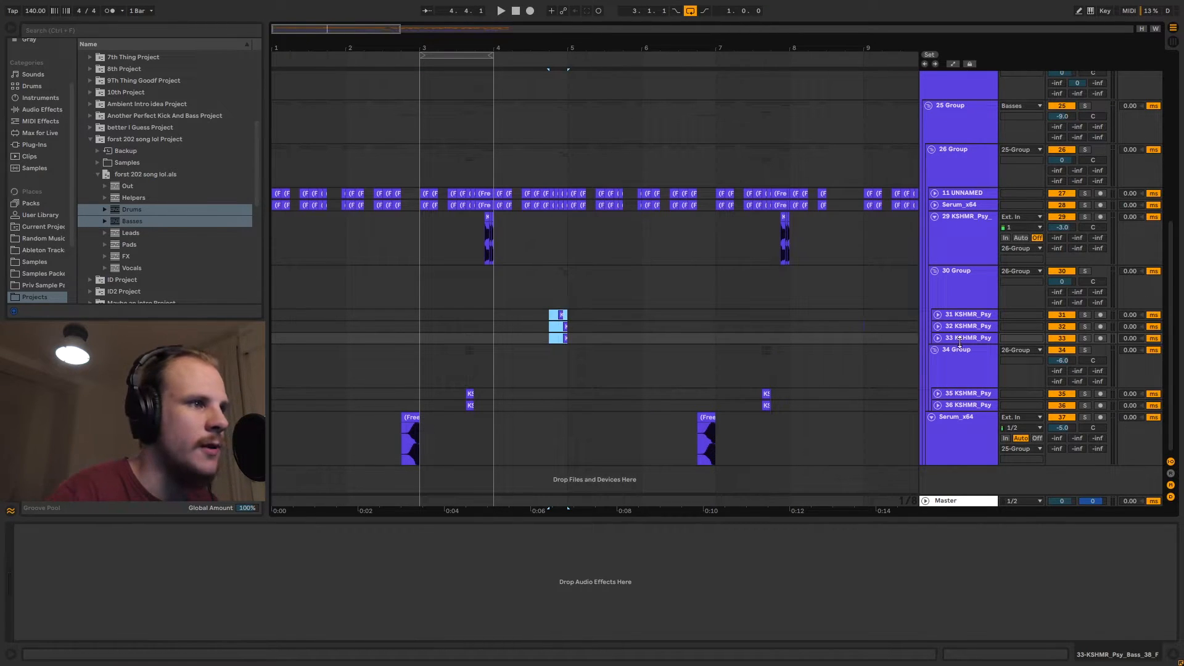
click(937, 316)
click(936, 369)
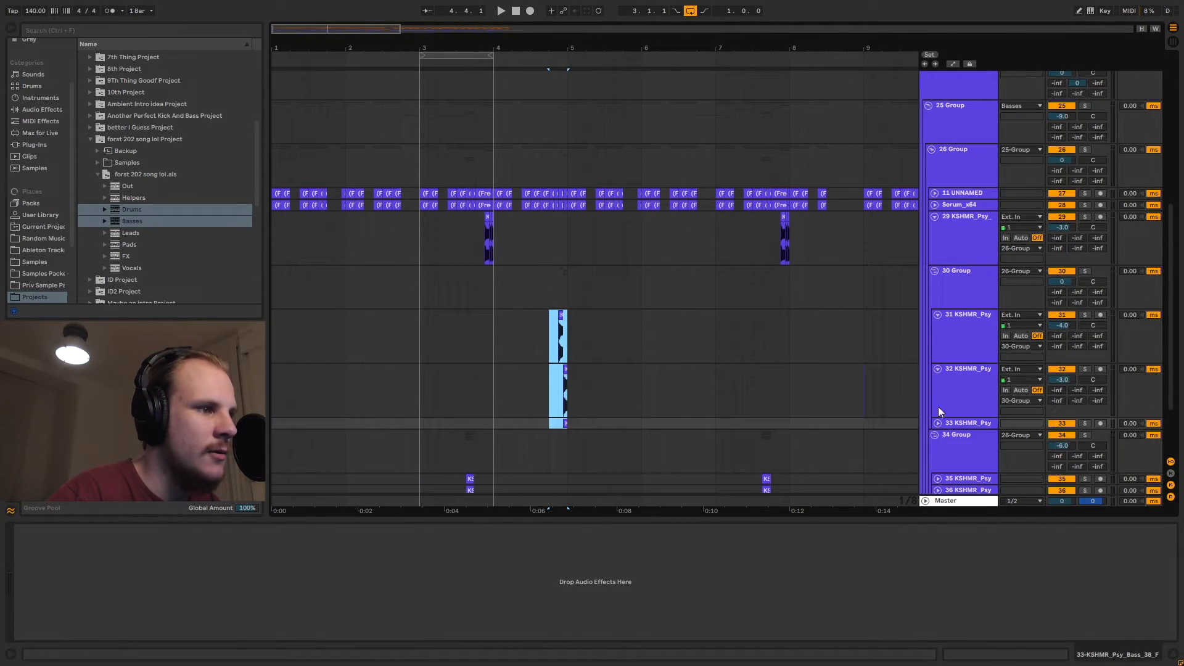
click(935, 423)
drag(554, 47, 553, 154)
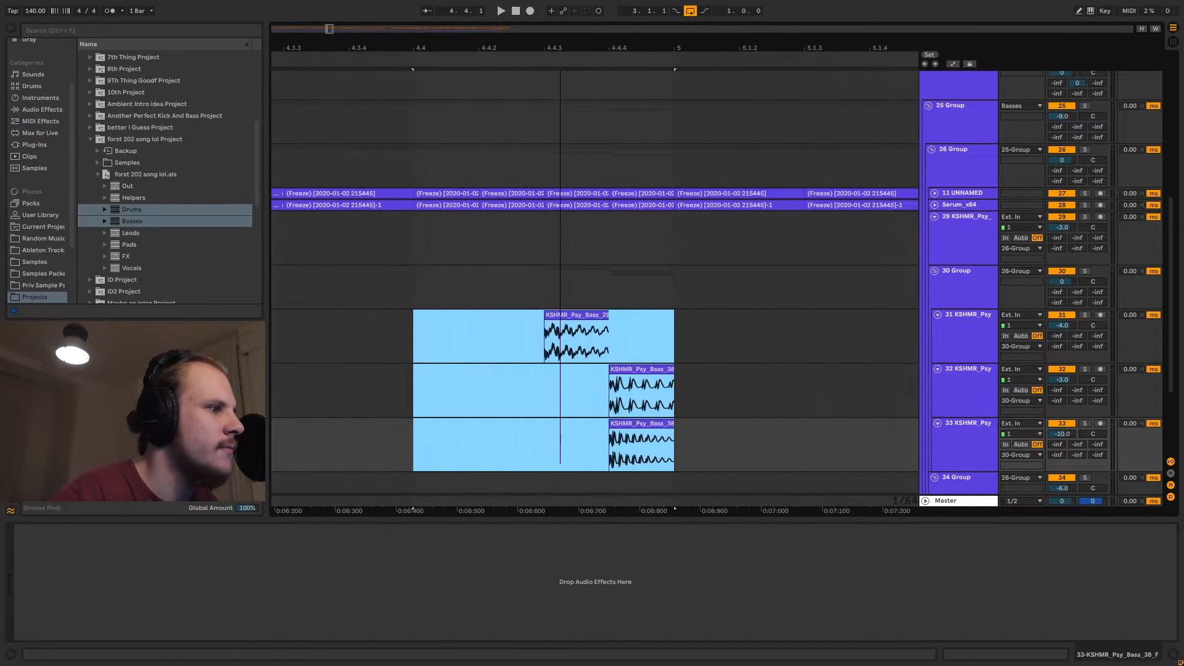
- Select the clips on tracks 33, 32 and 31 KSHMR_Psy one by one, and listen to the full mix from 4.4.3
click(579, 416)
click(641, 424)
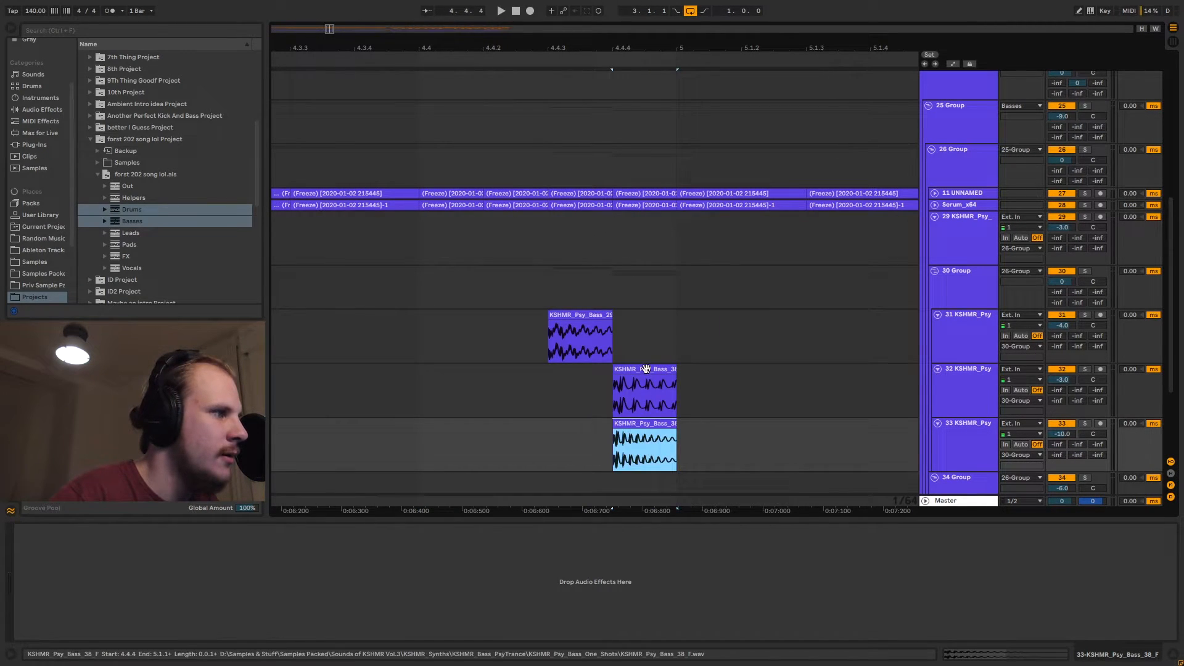
click(643, 369)
click(582, 316)
click(550, 369)
key(space)
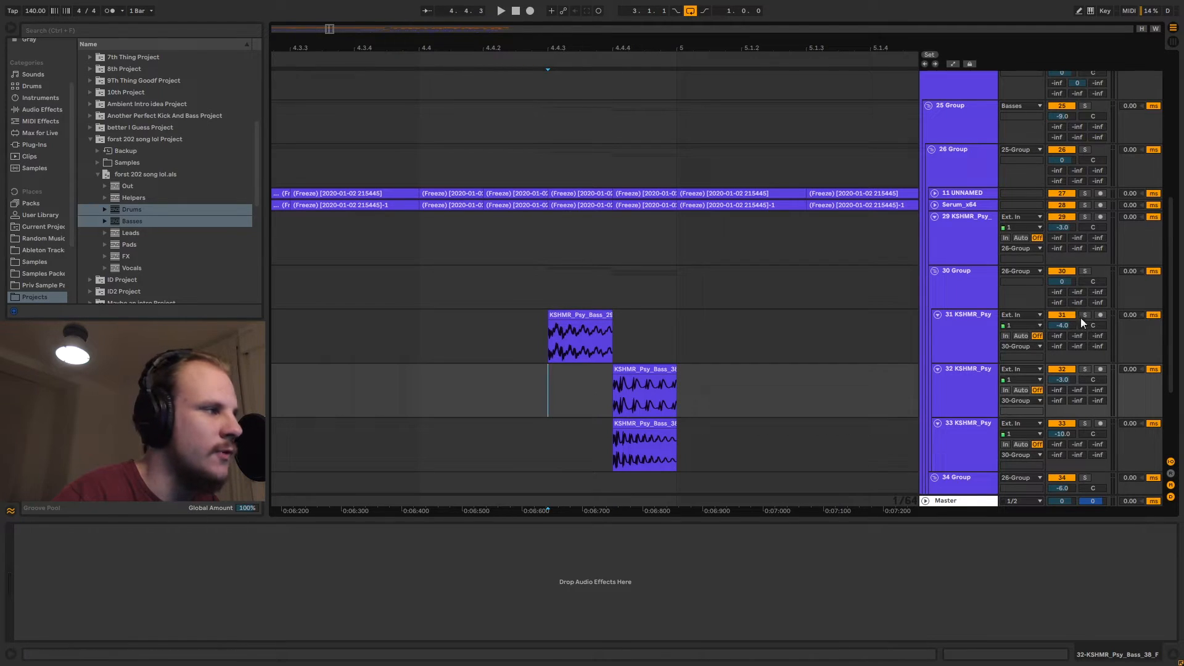
key(space)
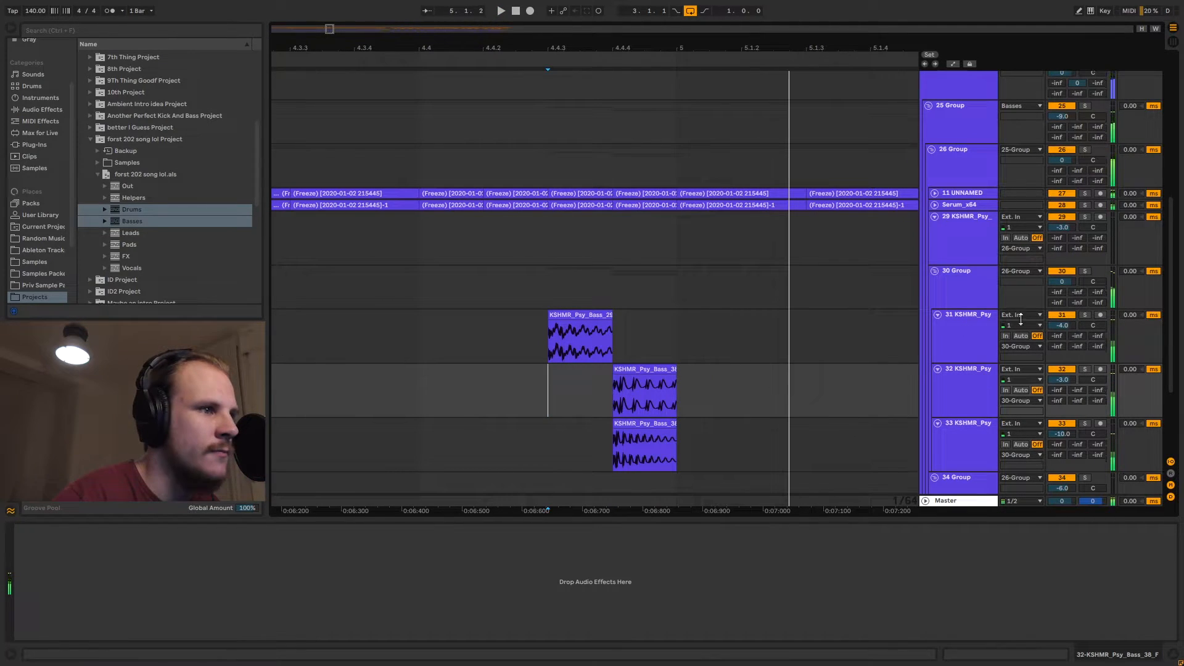
- Solo tracks 31, 32 and 33 KSHMR_Psy together, listen from 4.4.3, and clear the solos
click(1085, 369)
click(1085, 424)
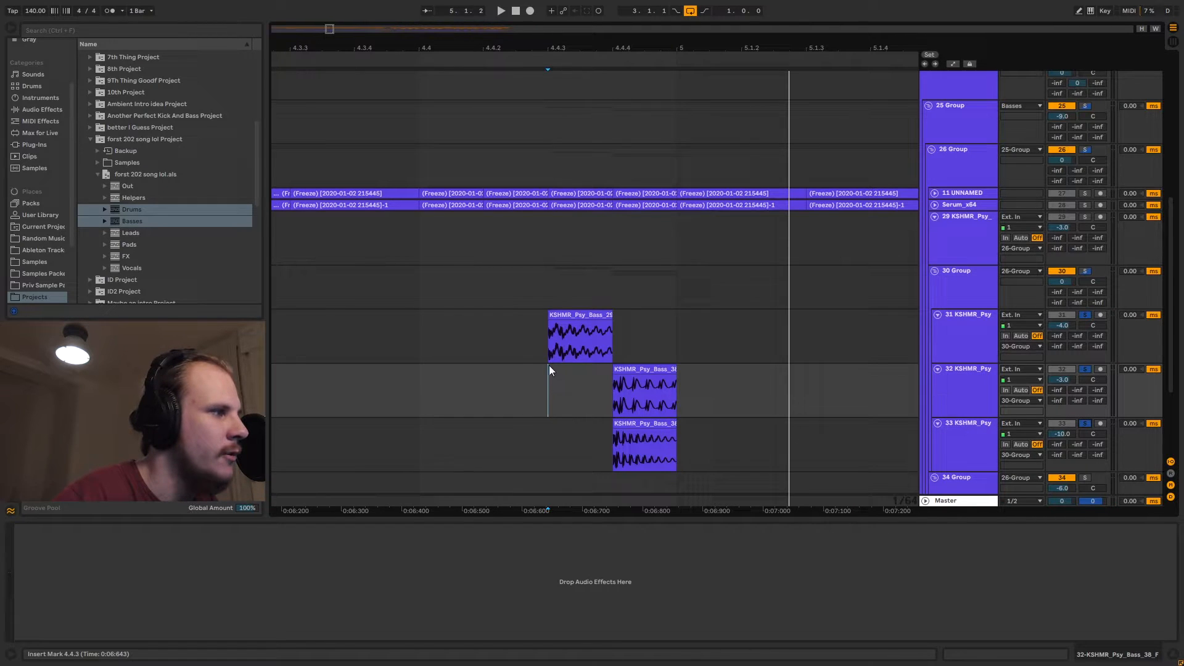
key(space)
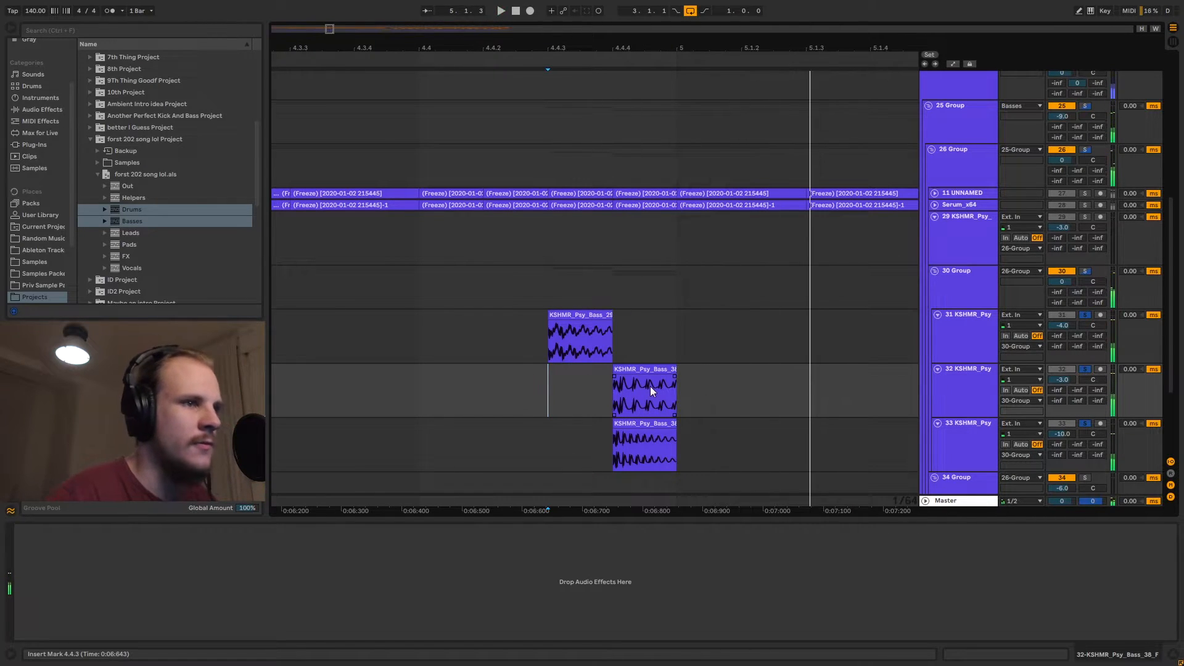
click(1083, 315)
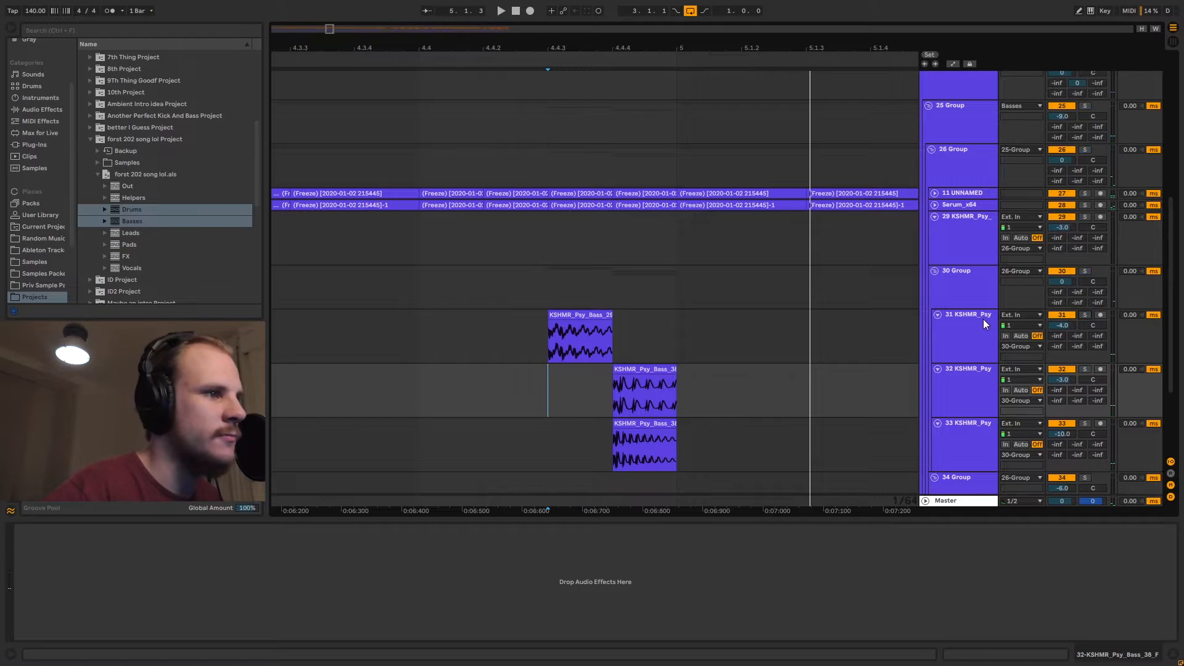
- Fold tracks 31, 32 and 33 KSHMR_Psy and inspect the sample settings of the KSHMR_Psy_Bass_38_F clips at 4.4.4
click(938, 316)
click(938, 326)
click(938, 338)
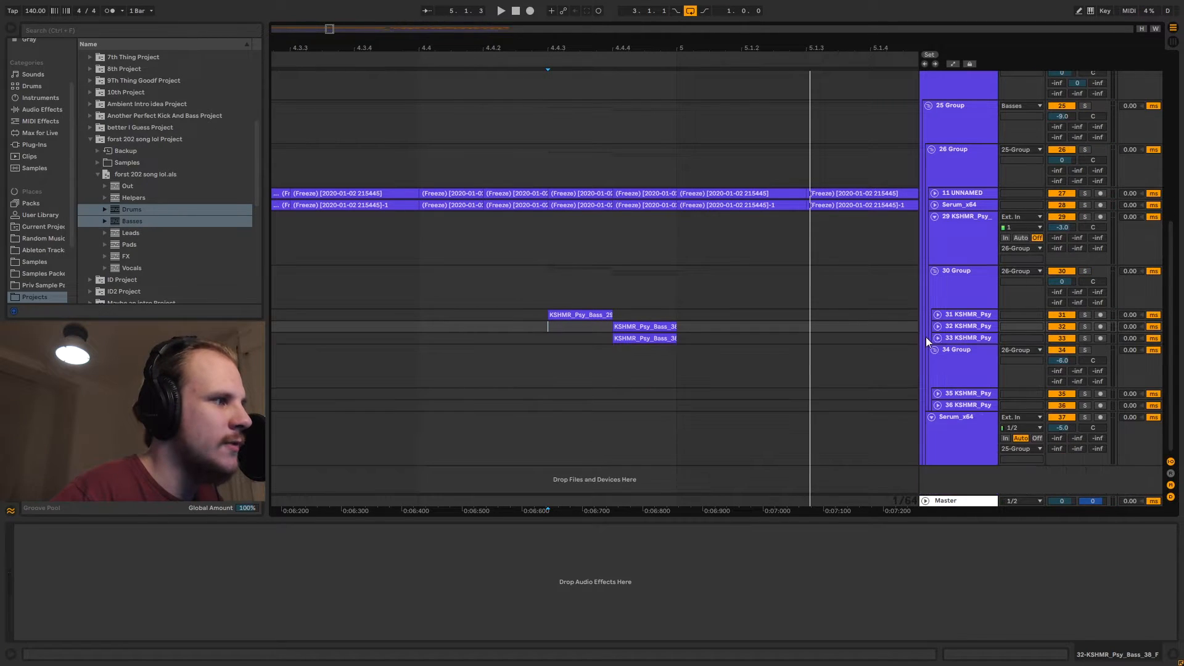
double_click(642, 338)
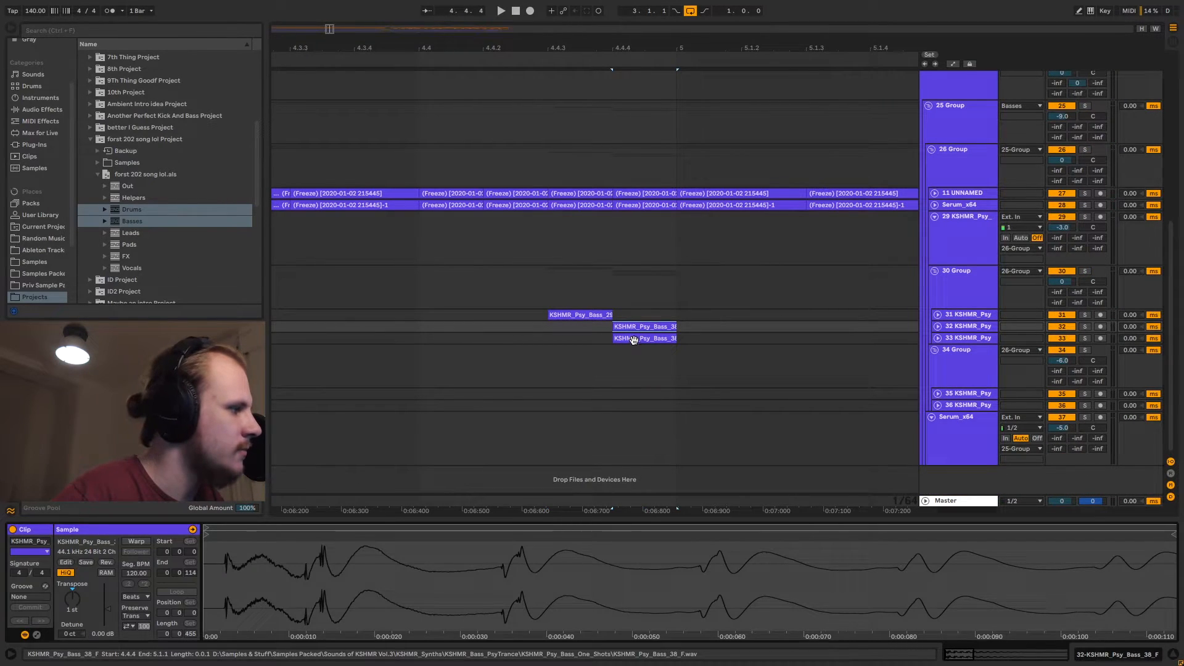
click(634, 339)
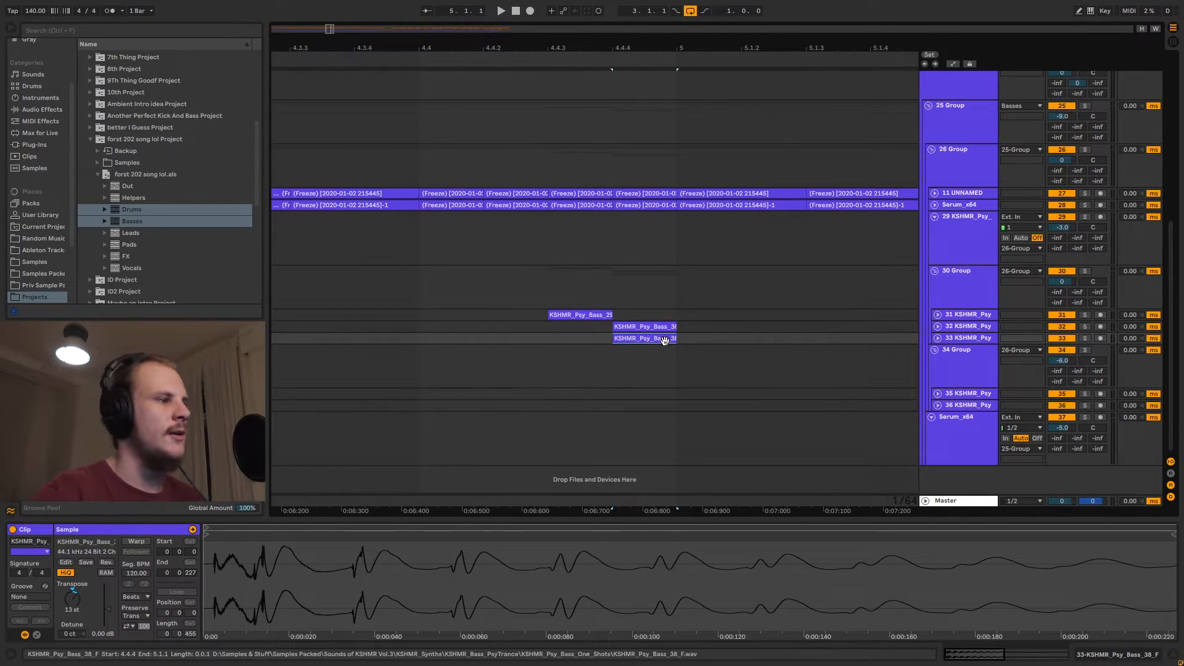
- Extend the loop to four bars, from 1.1.1 to 5.1.1
drag(647, 44, 678, 41)
drag(560, 53, 681, 55)
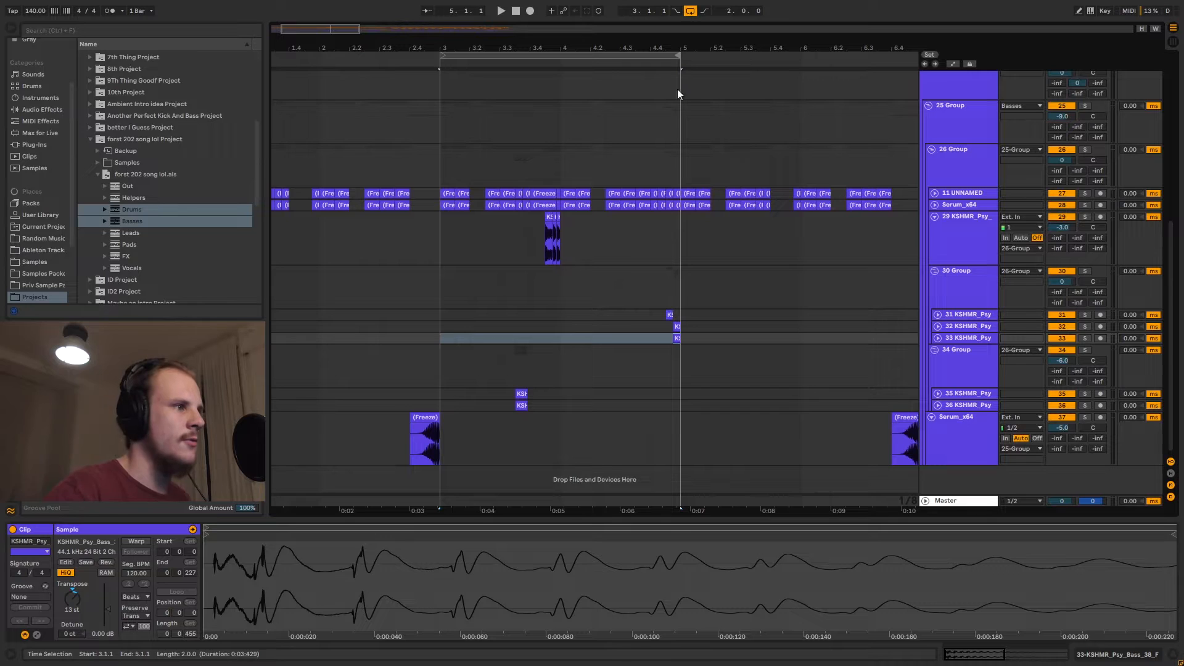
drag(645, 48, 414, 26)
drag(359, 57, 274, 57)
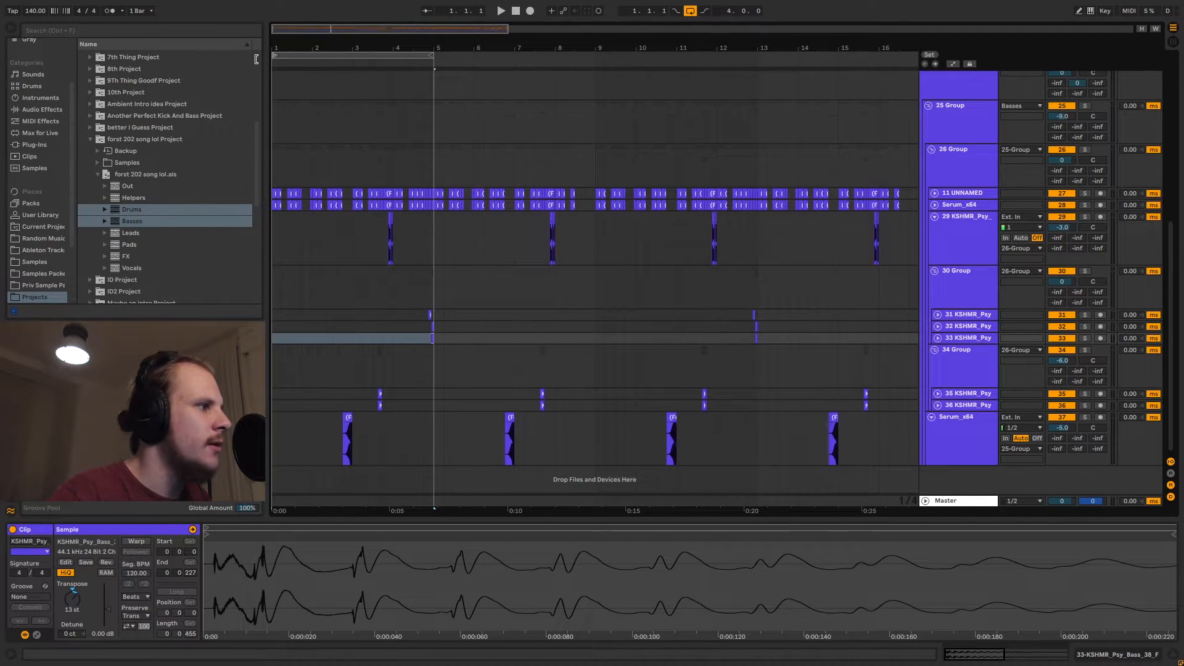
- Mark out the recurring bass clips on track 29 KSHMR_Psy up to 17.1.1 and the 31 KSHMR_Psy clip just before bar 5
click(422, 317)
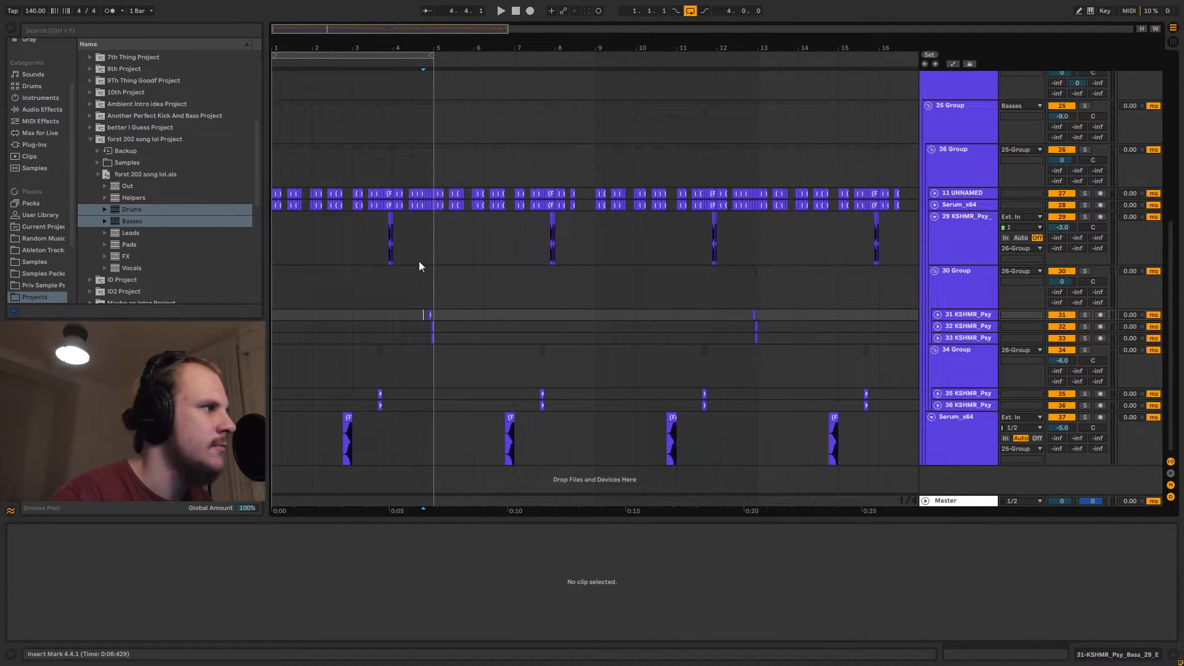
drag(288, 233, 894, 238)
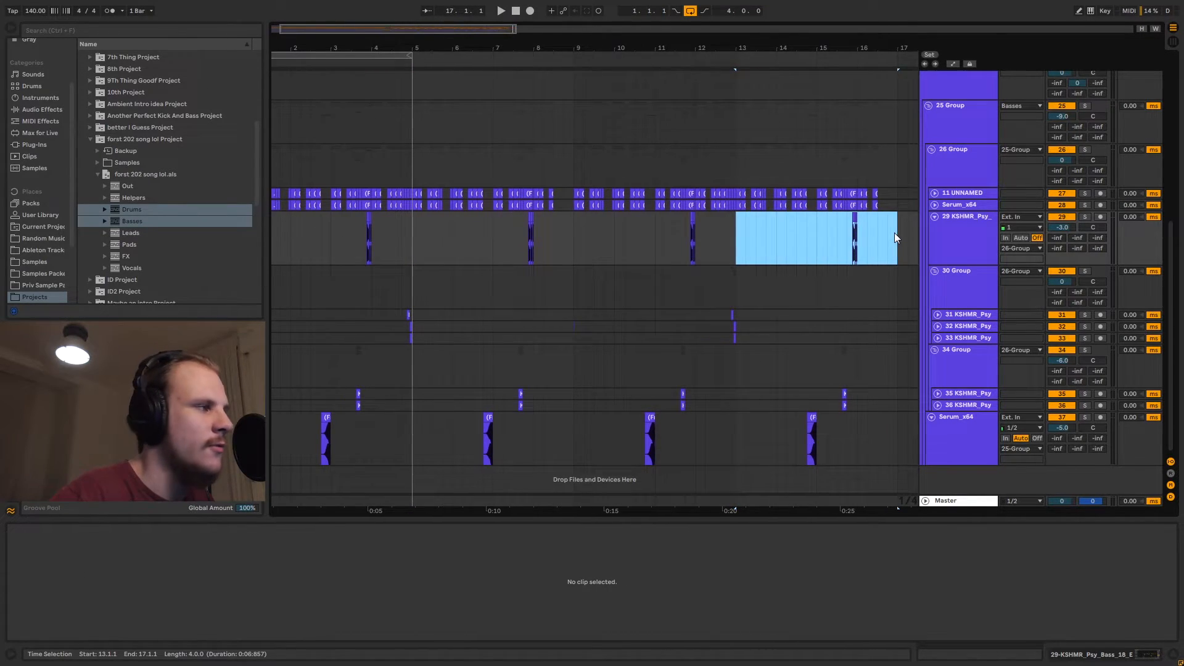
drag(404, 314, 409, 315)
click(401, 317)
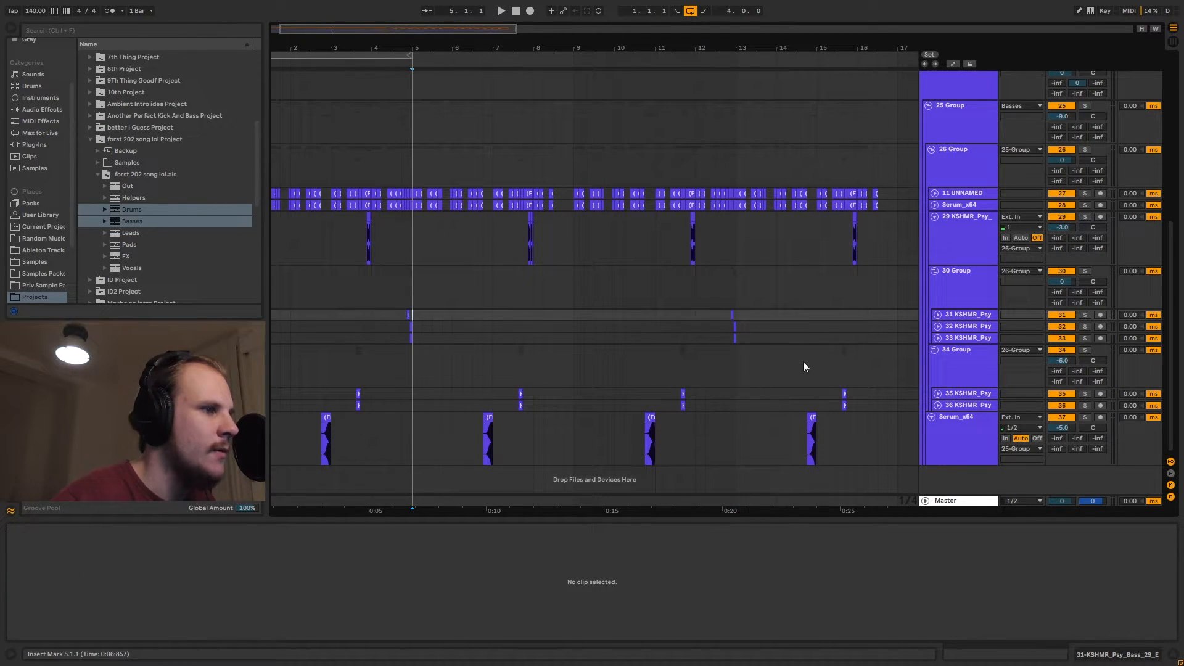
- Fold the 30 Group and mark out the bars leading to the freeze clips on Serum_x64 track 37, including 9.1.1 to 11.1.1
click(935, 271)
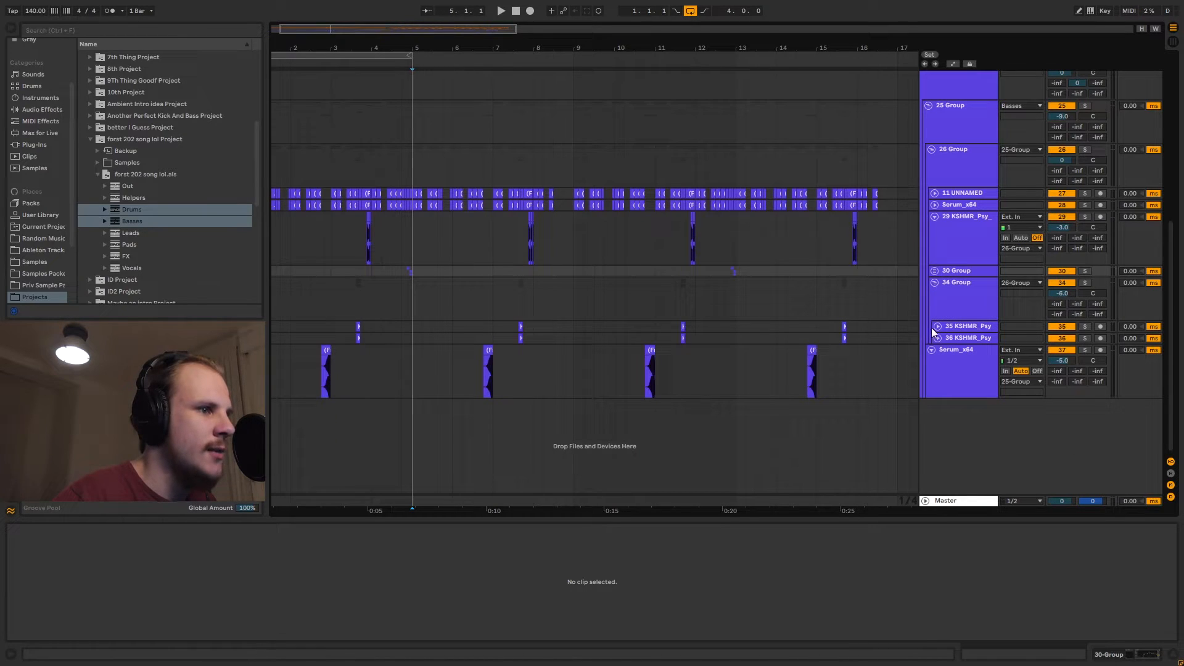
click(934, 355)
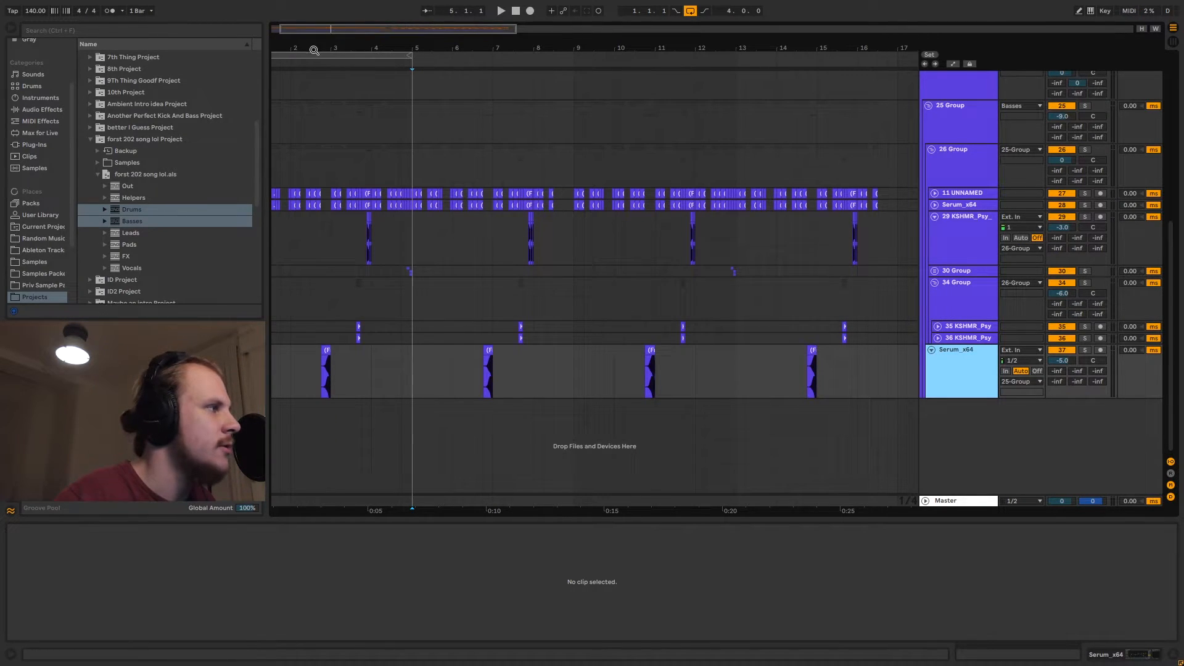
scroll(339, 335, left, 2)
drag(276, 368, 679, 371)
click(439, 366)
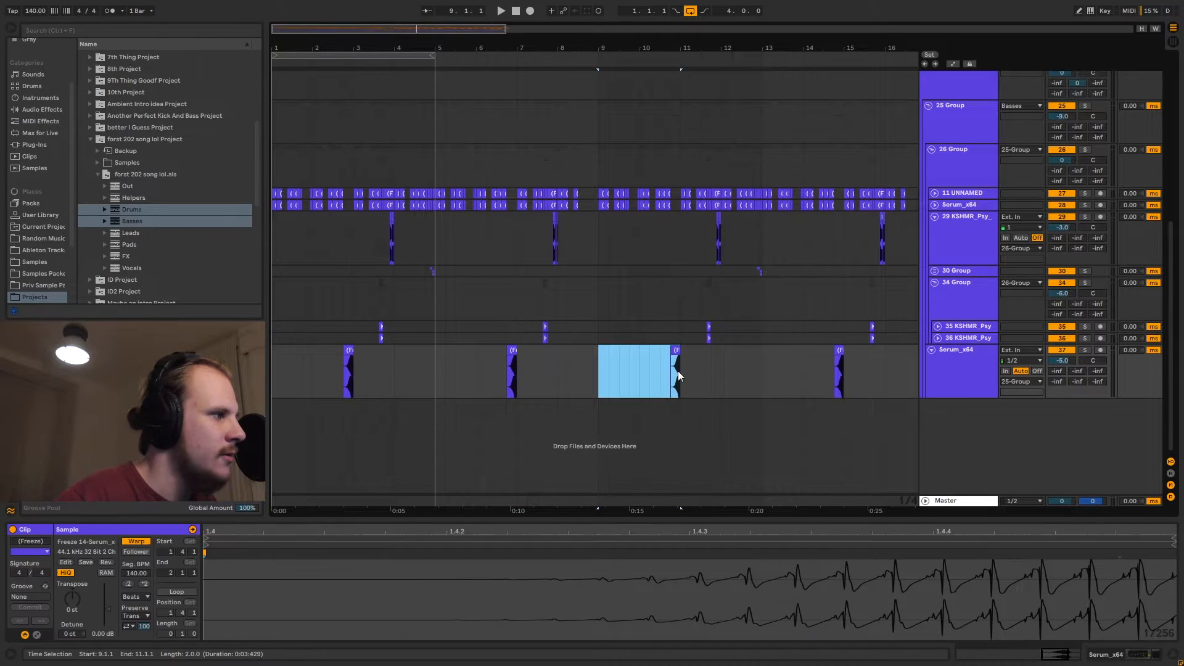
- Solo Serum_x64 track 37 and listen to its freeze clip from 2.4.1
click(347, 349)
click(1085, 350)
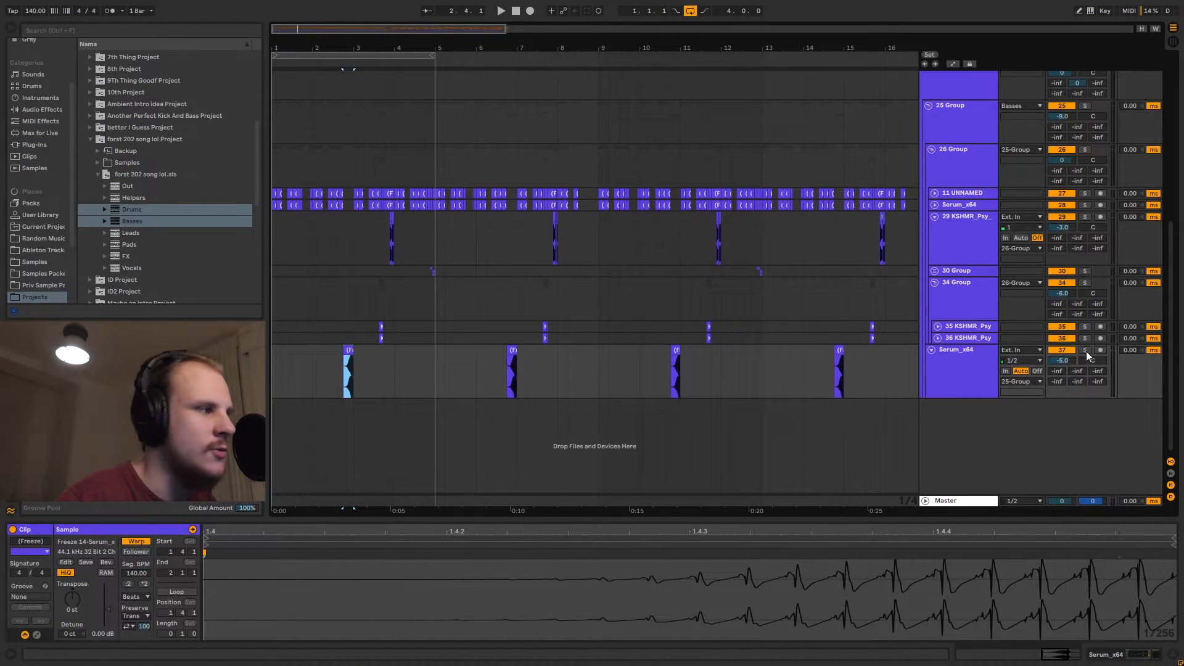
click(344, 370)
click(347, 369)
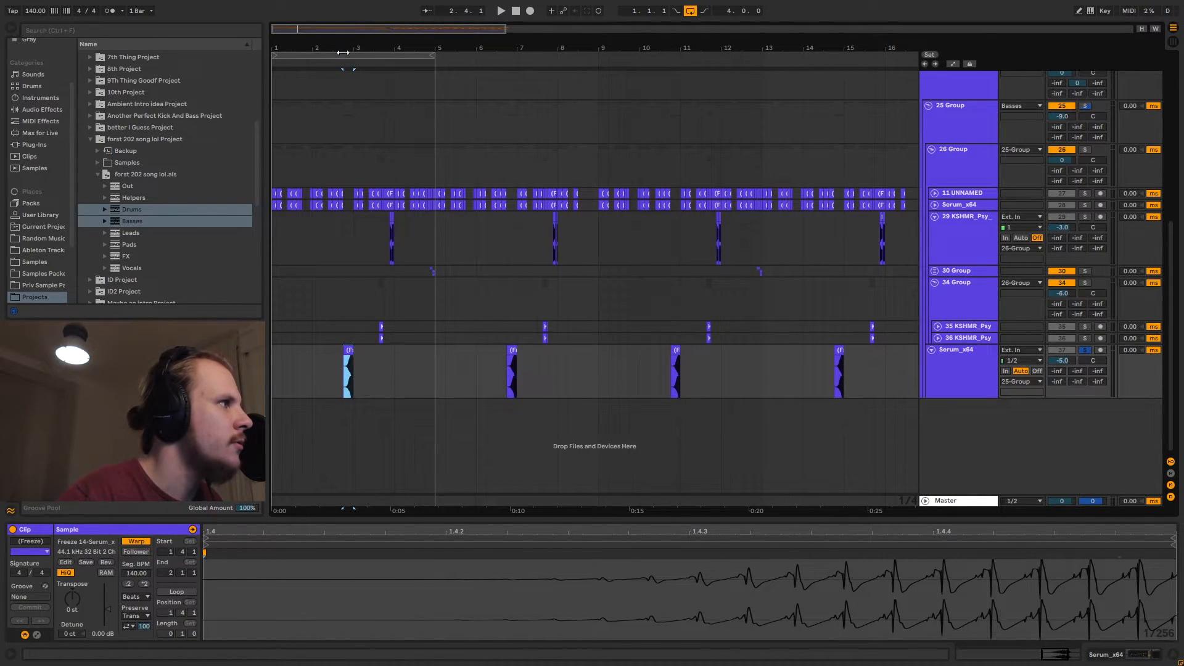
key(space)
- Unfold track 11 UNNAMED and compare its clip at 2.3.3 with the Serum_x64 freeze clip at 2.4.1
drag(349, 47, 509, 307)
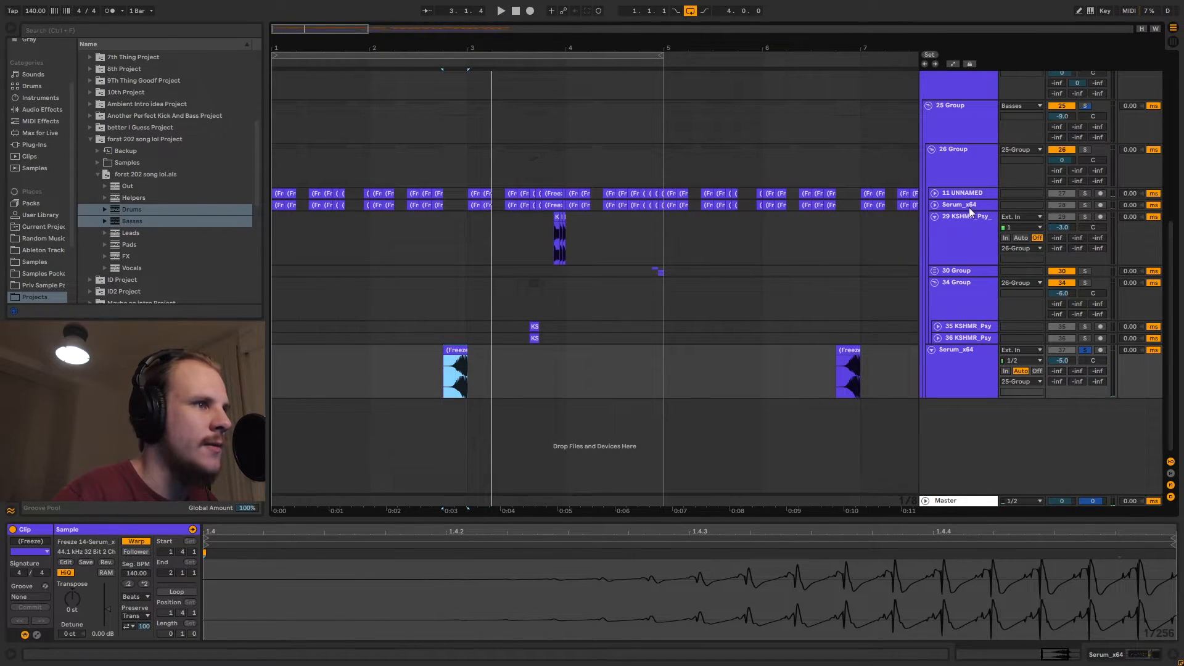
click(933, 192)
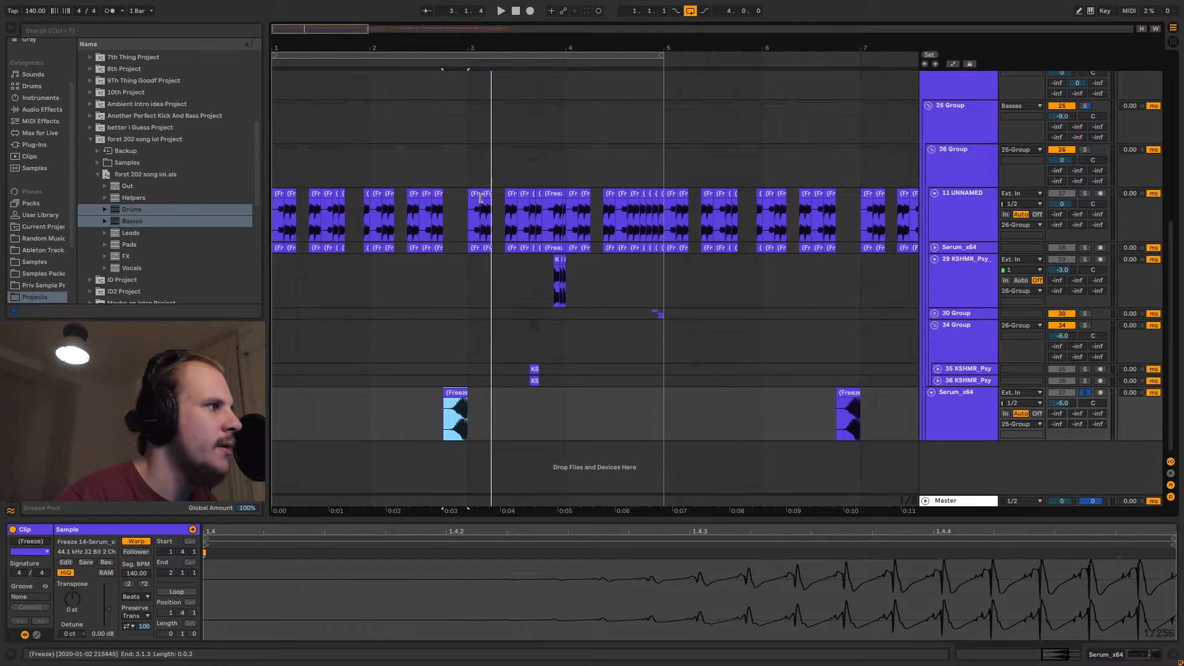
drag(413, 45, 439, 172)
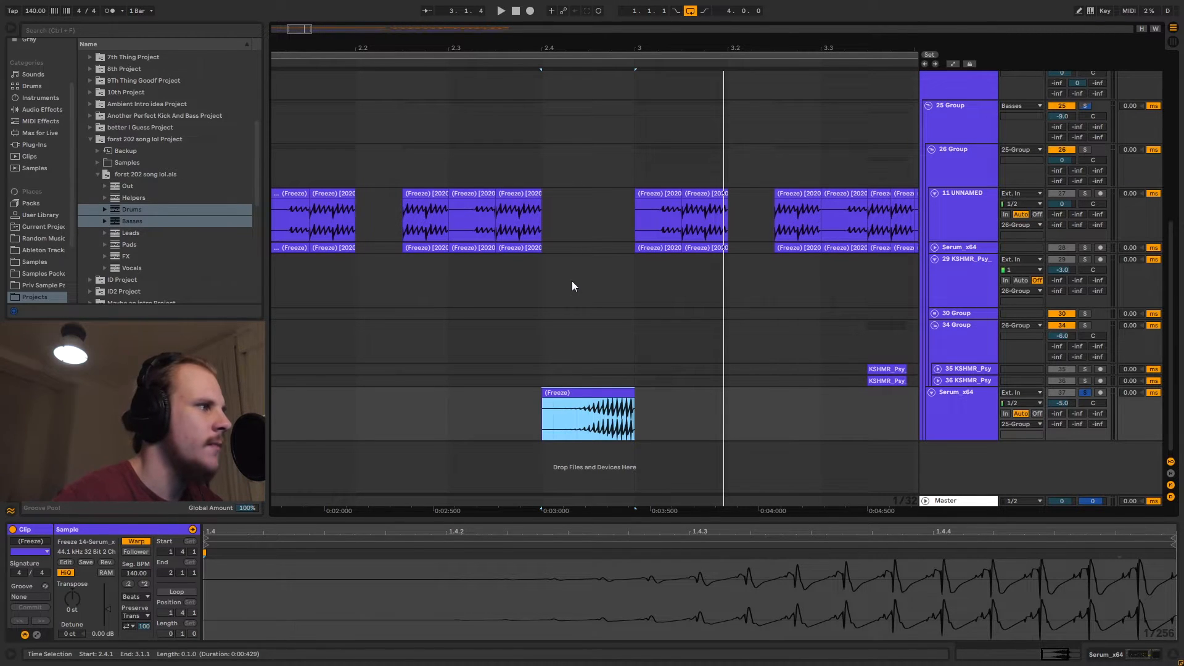
click(503, 206)
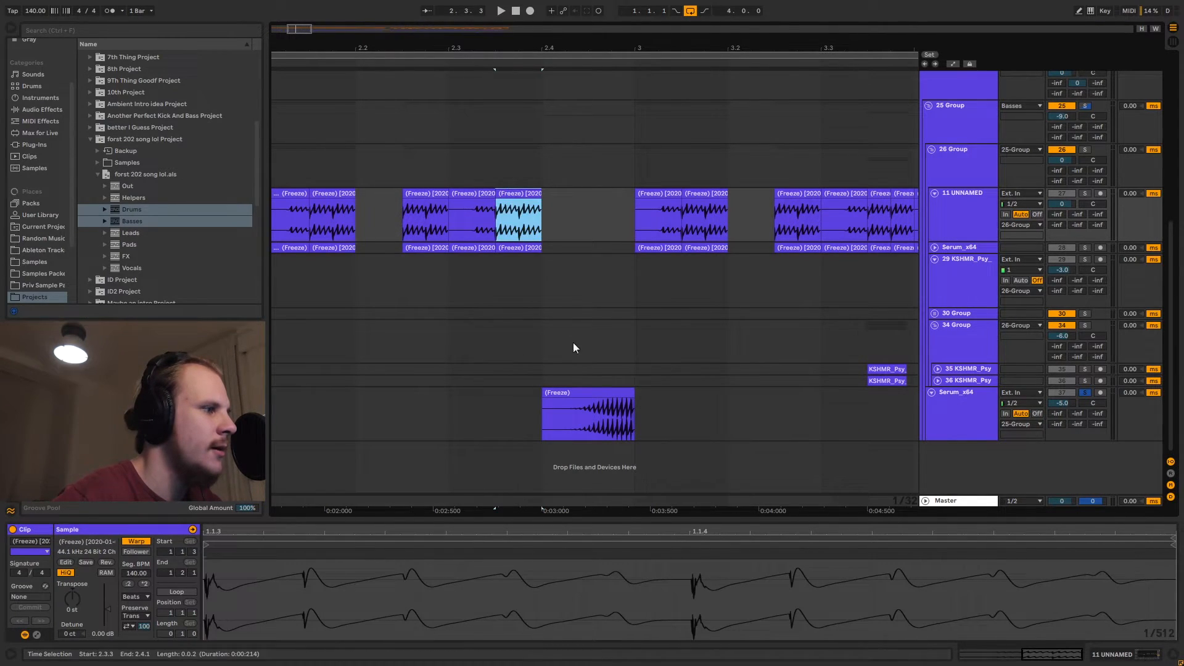
click(579, 402)
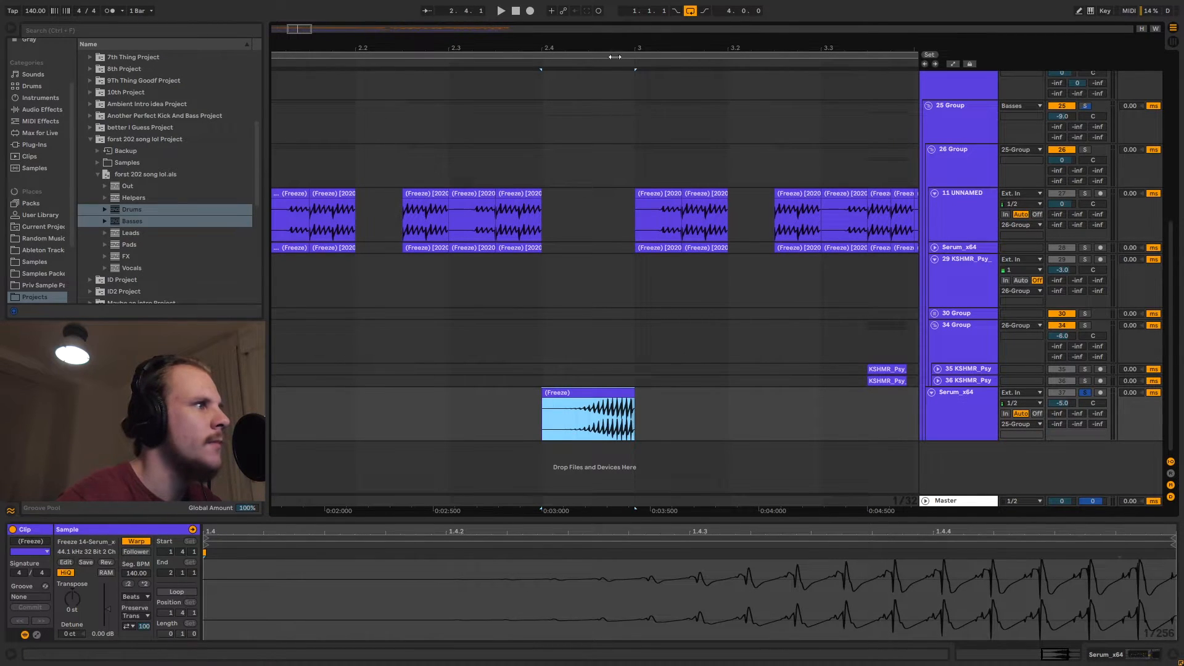
- Extend the loop to 16 bars, from 1.1.1 to 17.1.1, and select the first Serum_x64 freeze clip at 2.4.1
drag(618, 48, 431, 44)
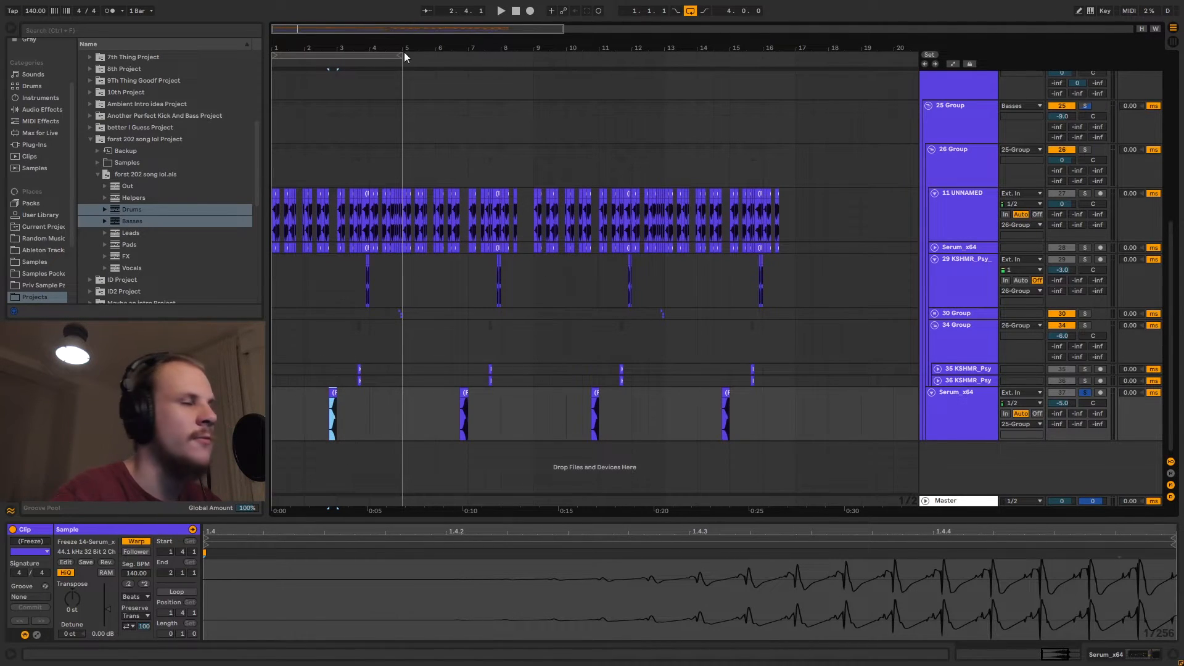
drag(400, 54, 793, 54)
click(332, 408)
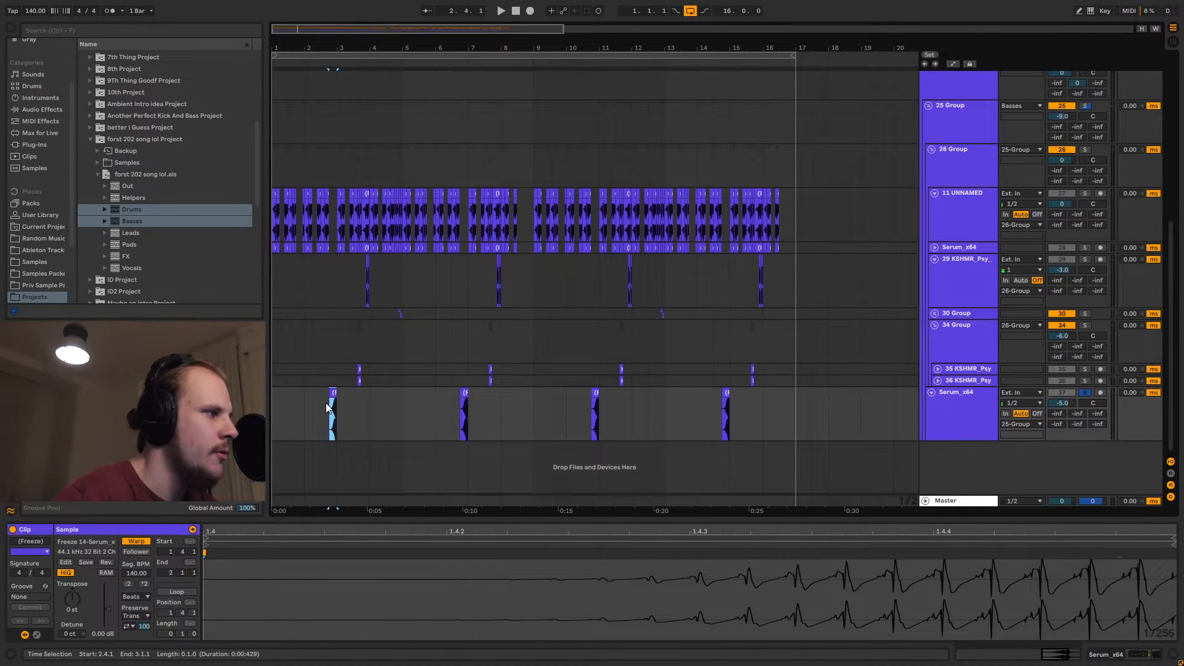
- Fold tracks 11 UNNAMED and 29 KSHMR_Psy, the 34 Group and the whole 26 Group
scroll(394, 339, up, 2)
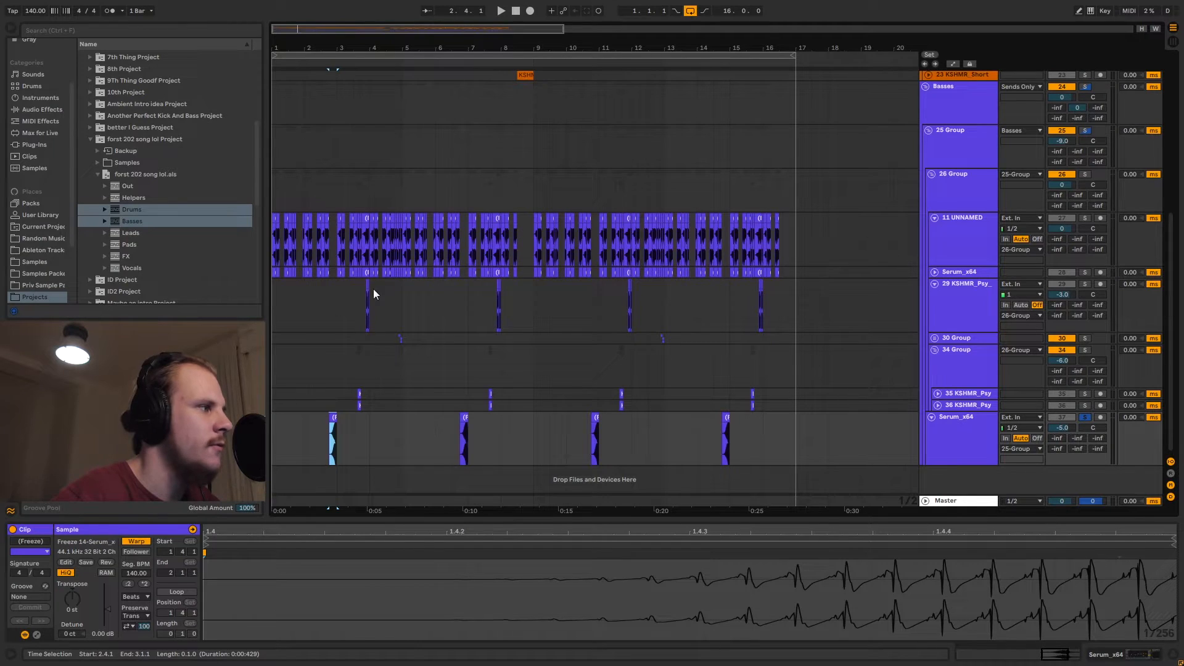
click(934, 217)
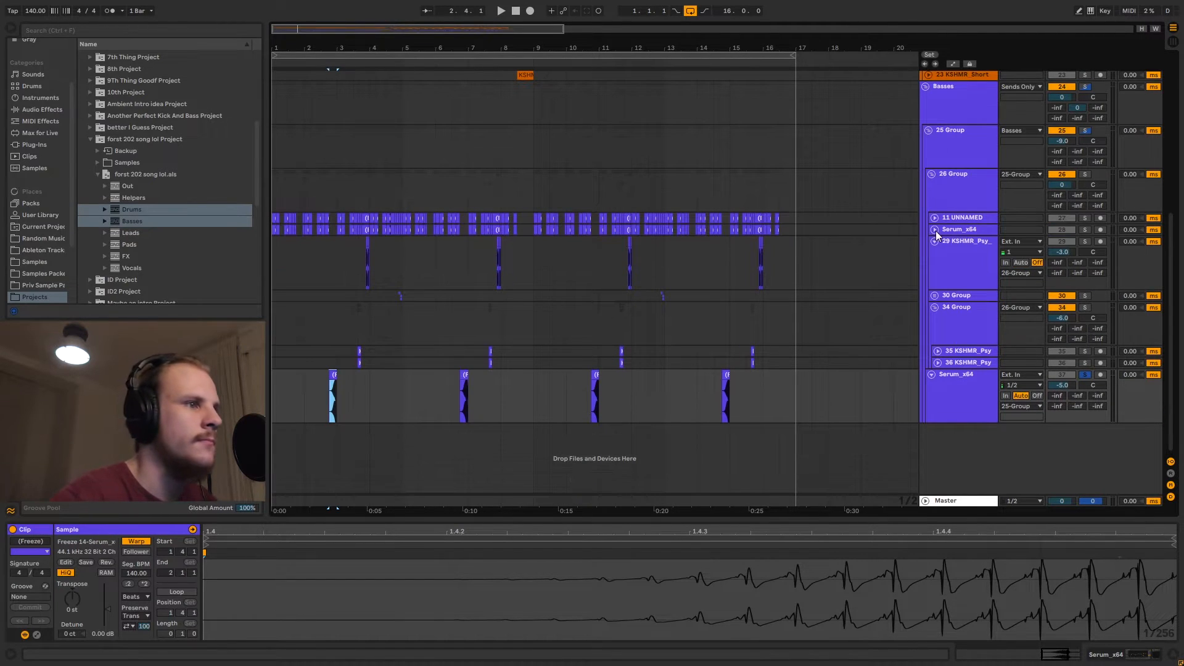
click(936, 240)
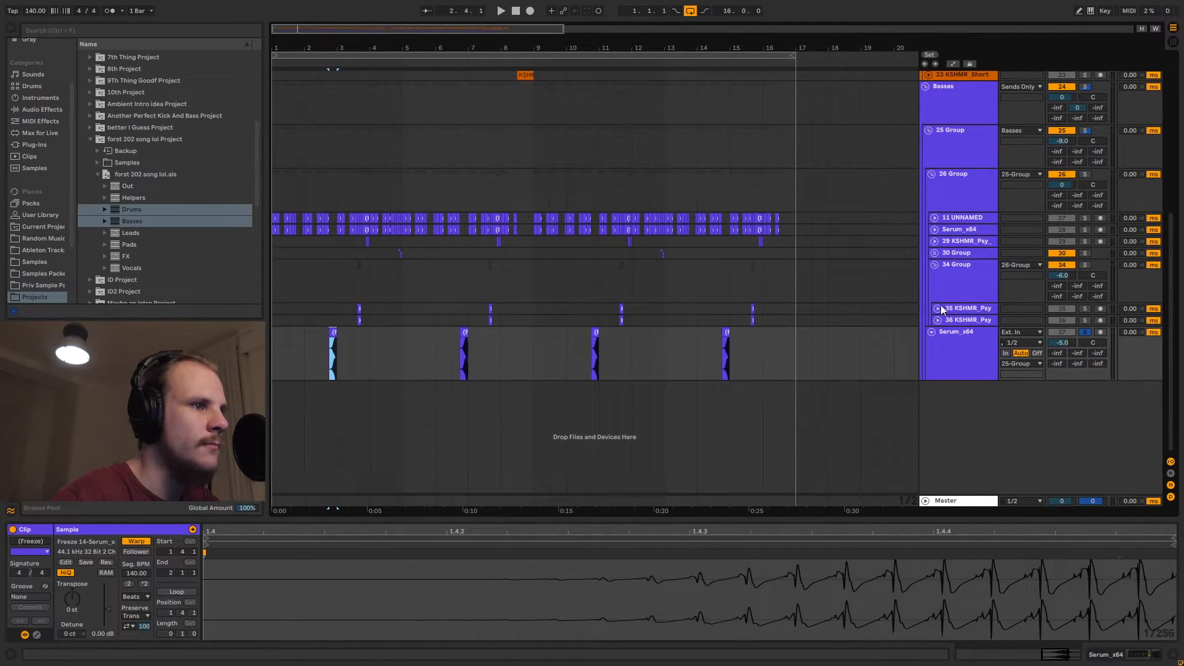
click(935, 264)
click(932, 174)
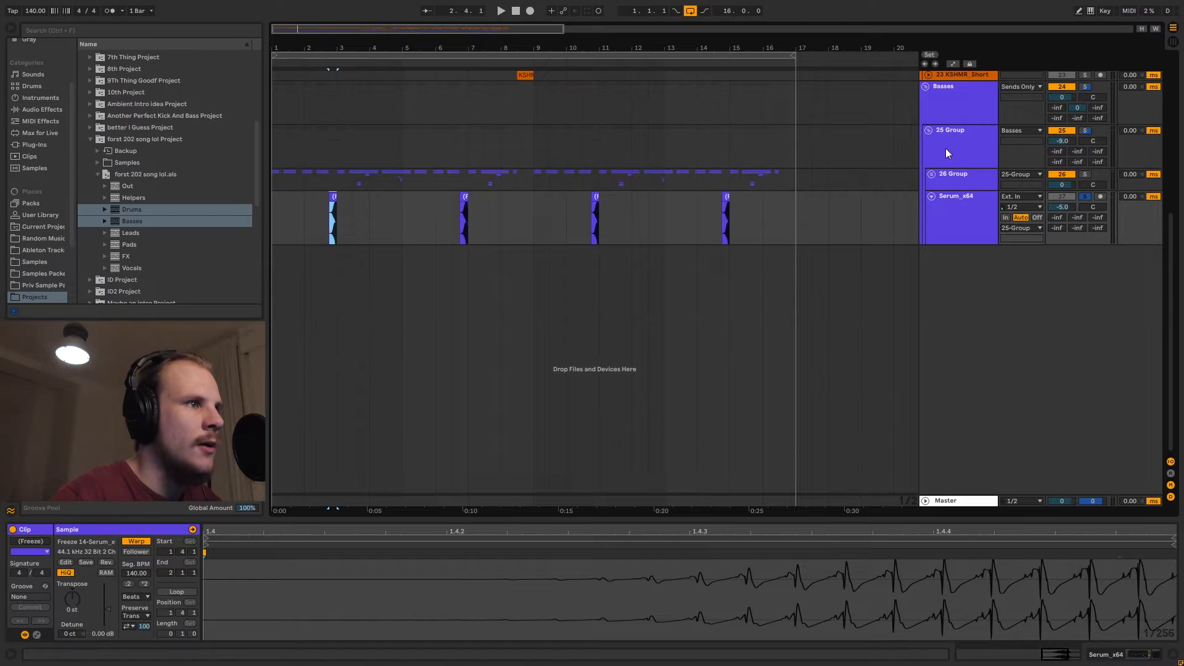
- Fold the Serum_x64 track and the 25 Group in the Basses group
click(932, 196)
click(983, 182)
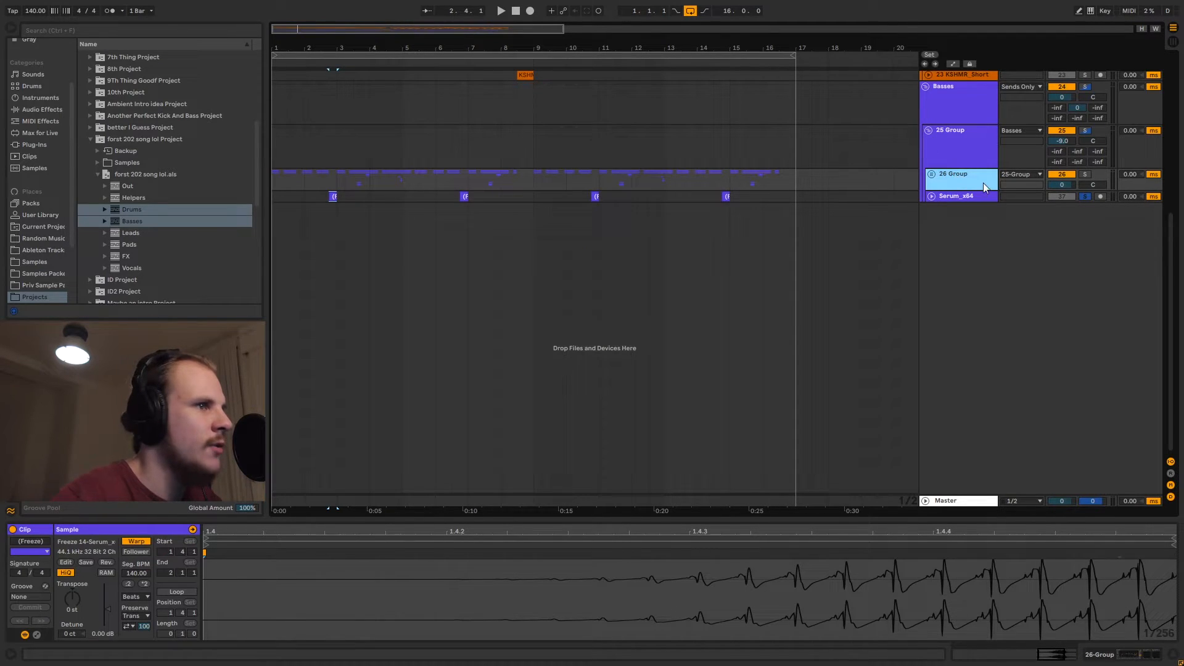
click(930, 130)
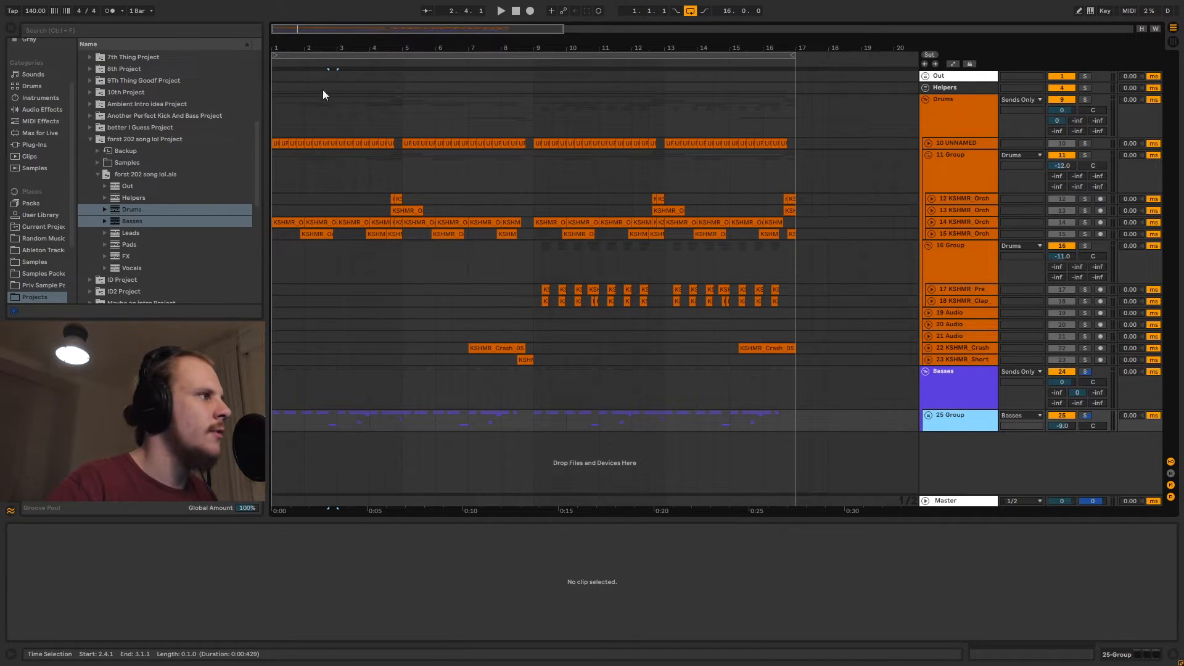
- Unfold the 25 Group and mark the 26 Group's bass notes from 4.4.1 to 5.1.1
drag(315, 48, 413, 298)
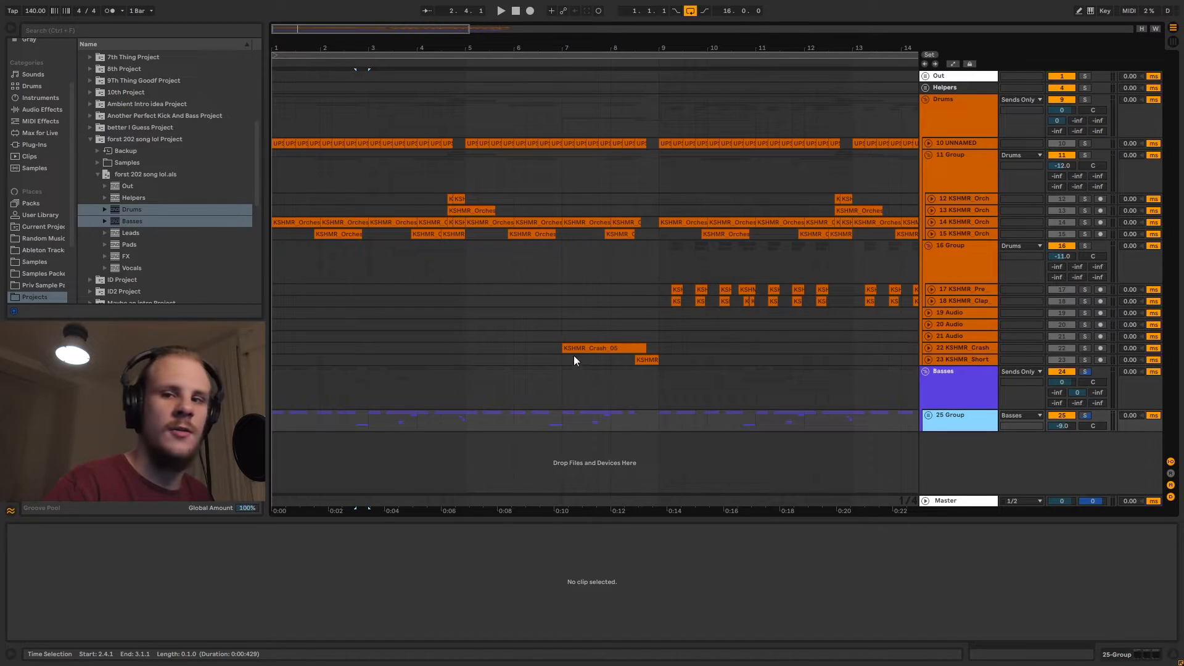
click(927, 415)
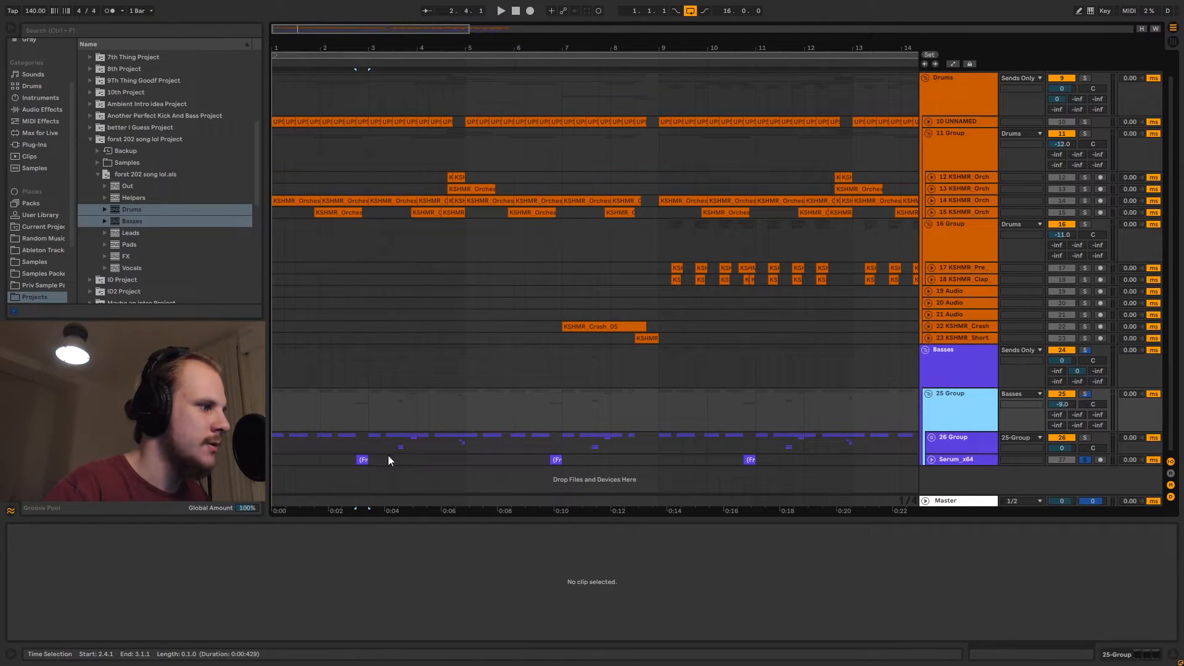
drag(401, 446, 464, 446)
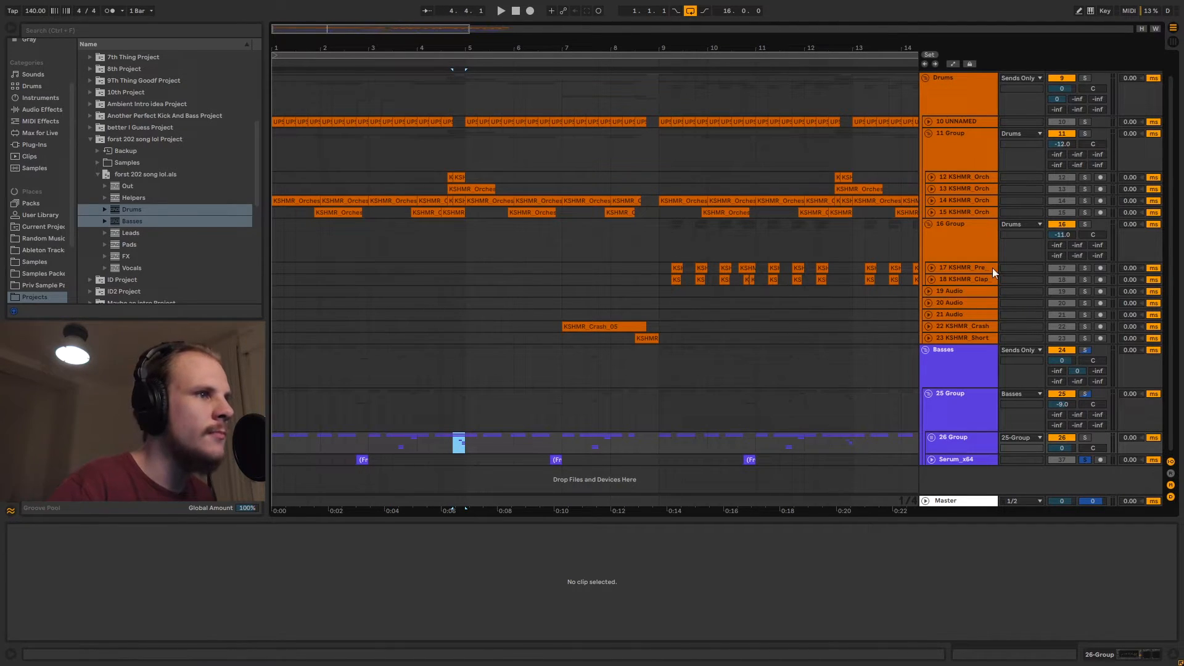
- Solo the 11 Group of orchestral drums and listen to it from 1.1.1
click(981, 150)
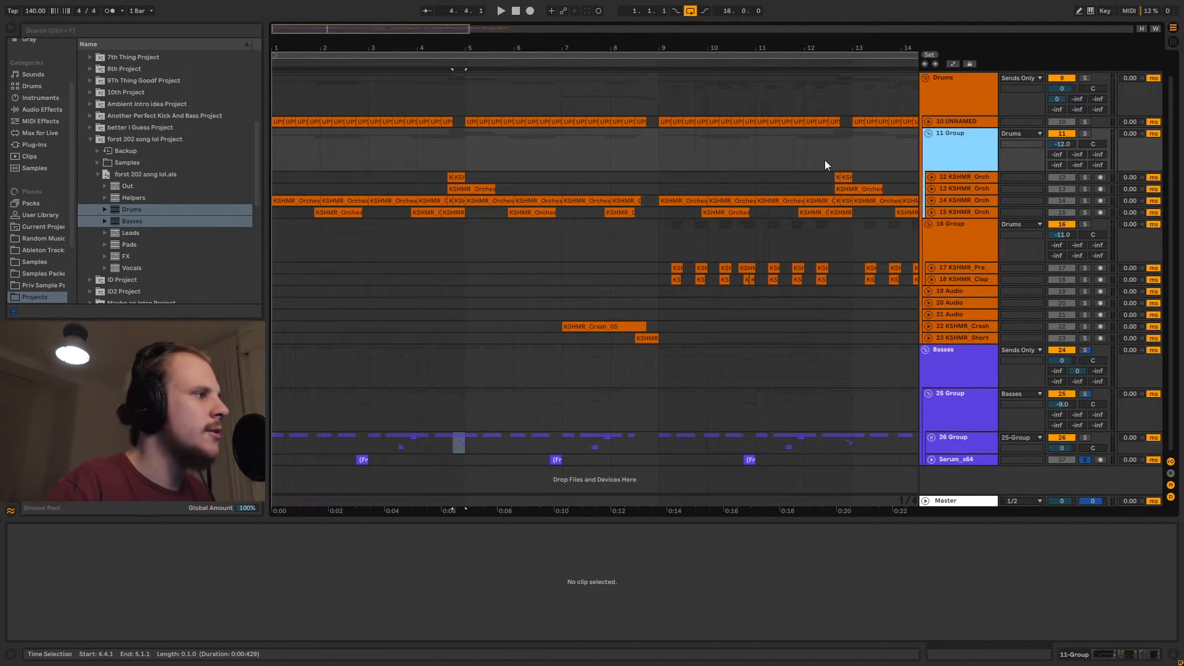
click(275, 144)
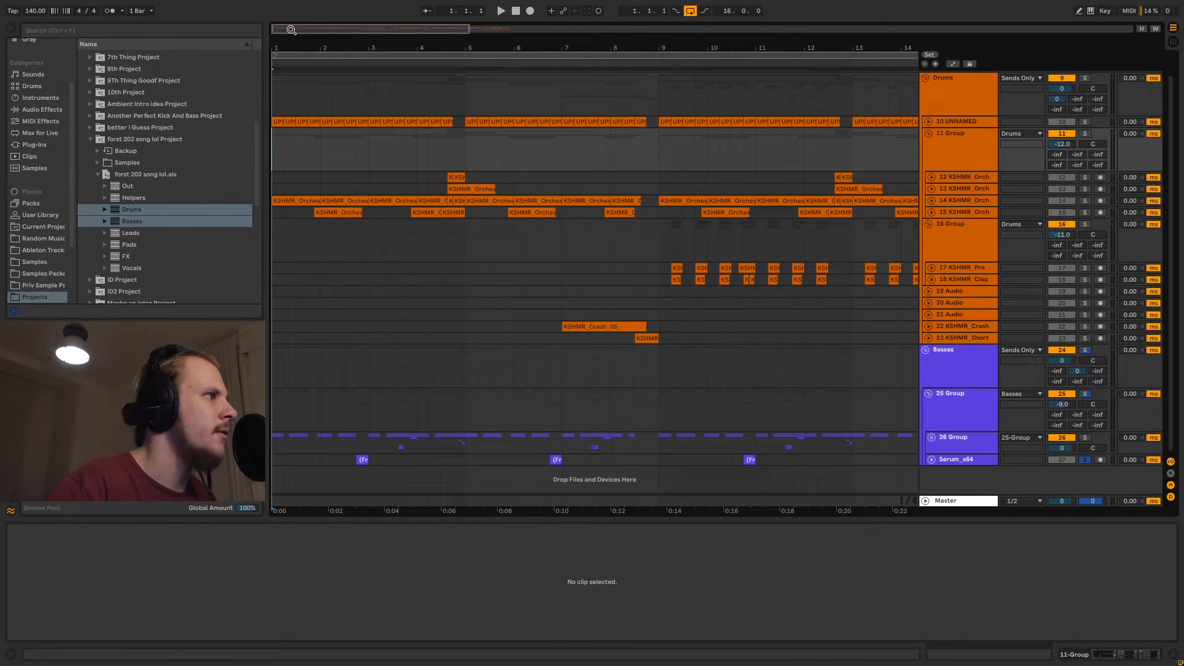
drag(286, 42, 284, 66)
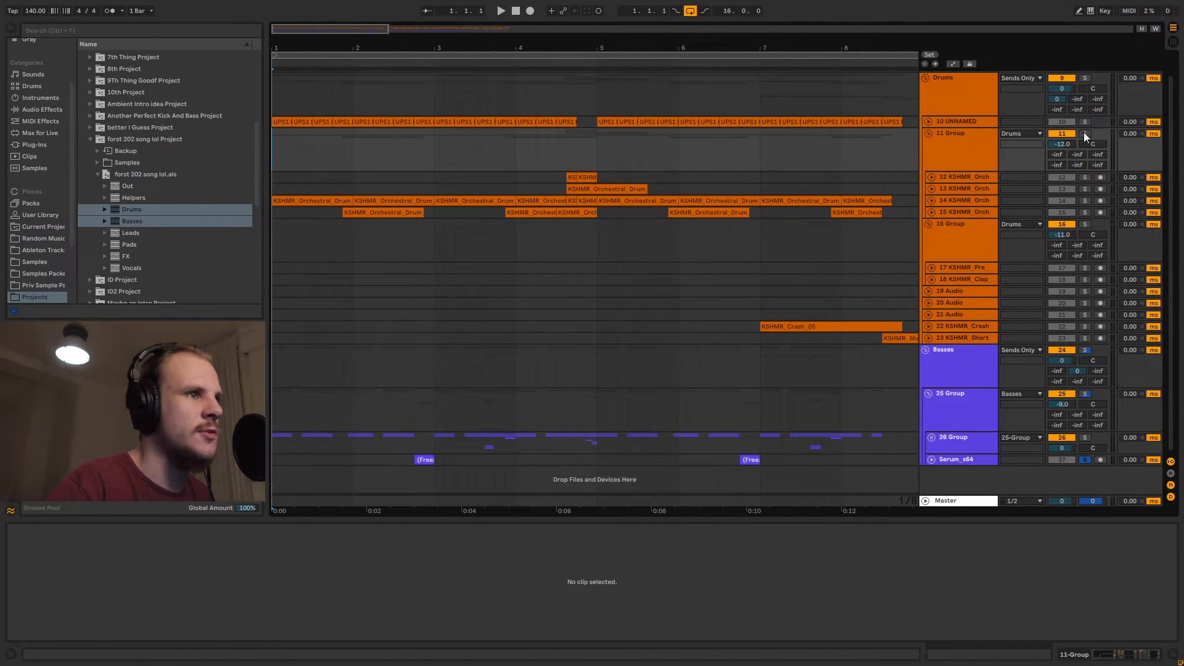
click(1084, 135)
key(space)
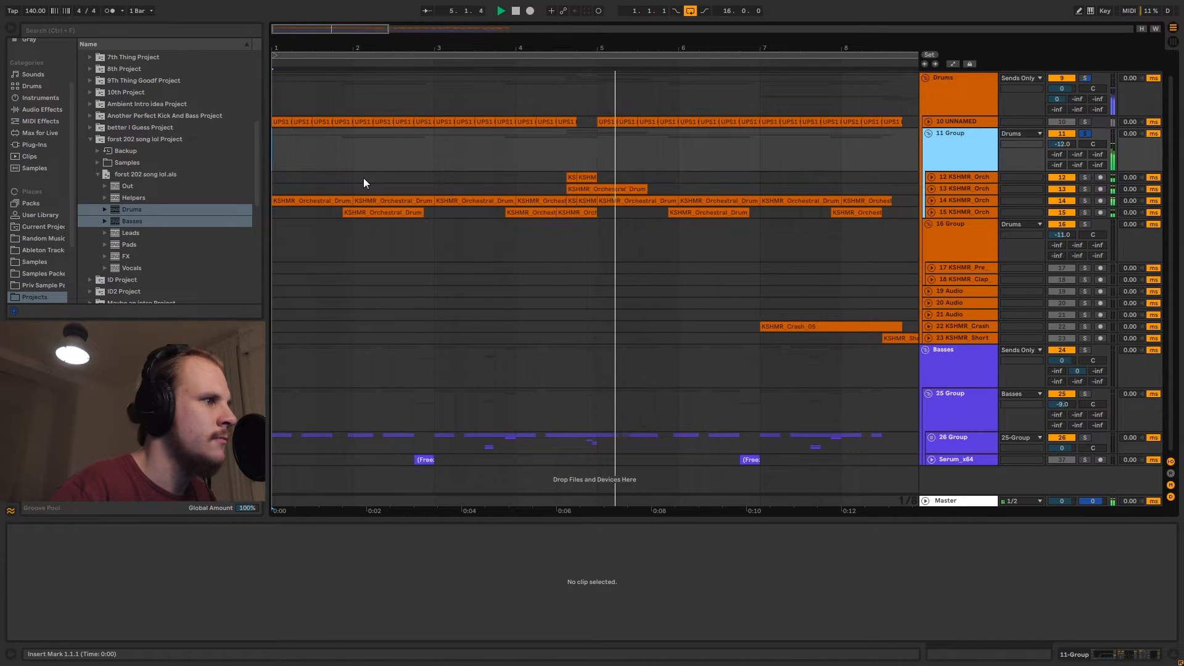
key(space)
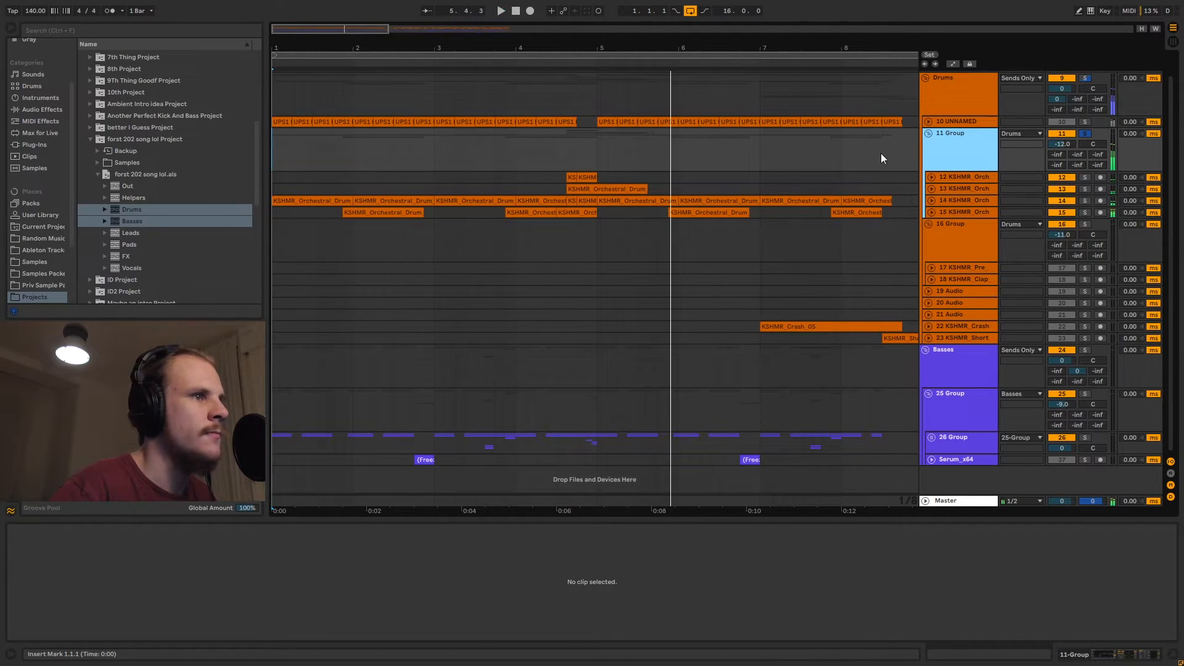
- Inspect the 11 Group's EQ Eight, Delay and Compressor, and mark the 26 Group's bass pattern from 1.3.1 to 2.1.3
click(943, 150)
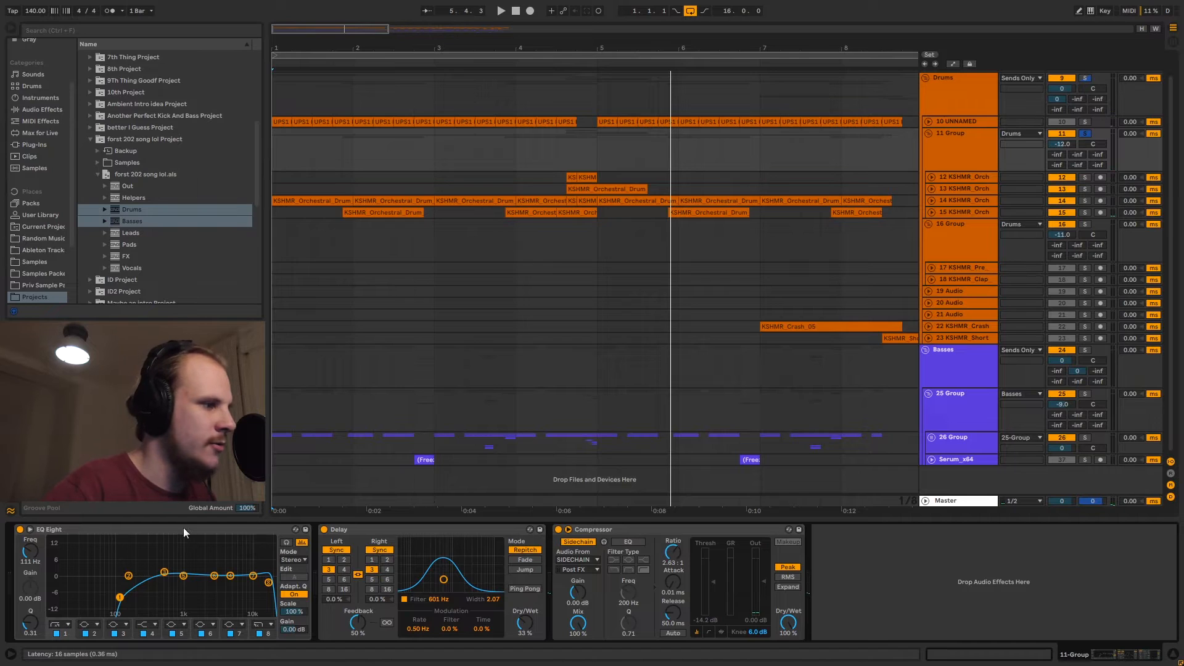
click(674, 534)
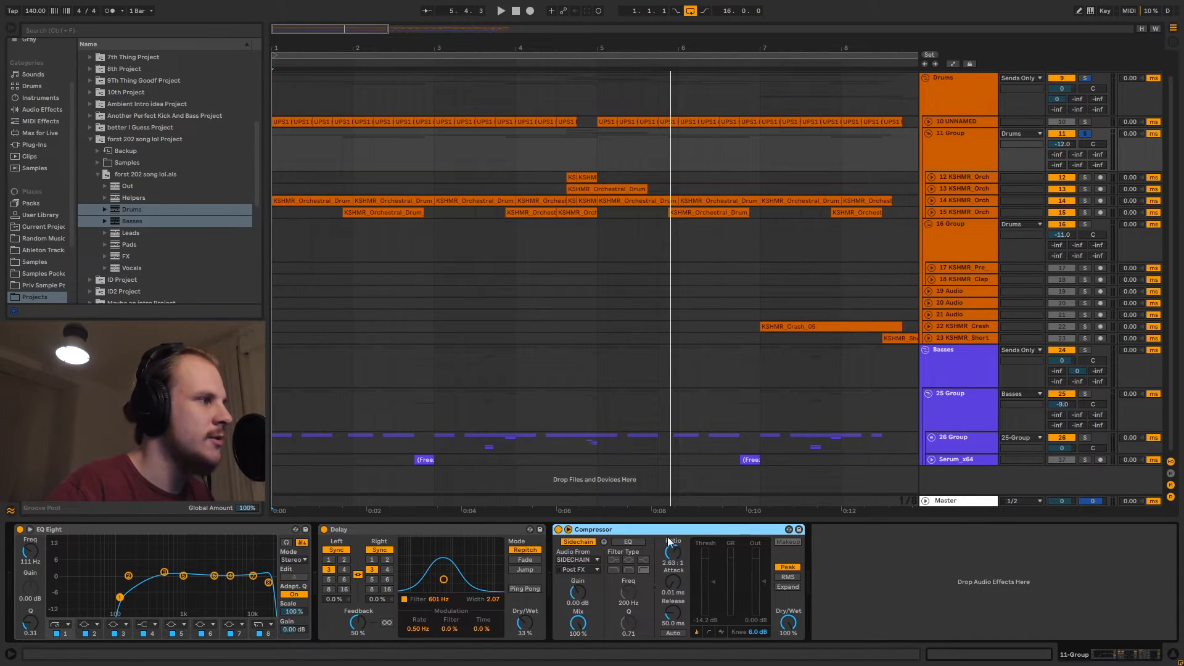
click(273, 134)
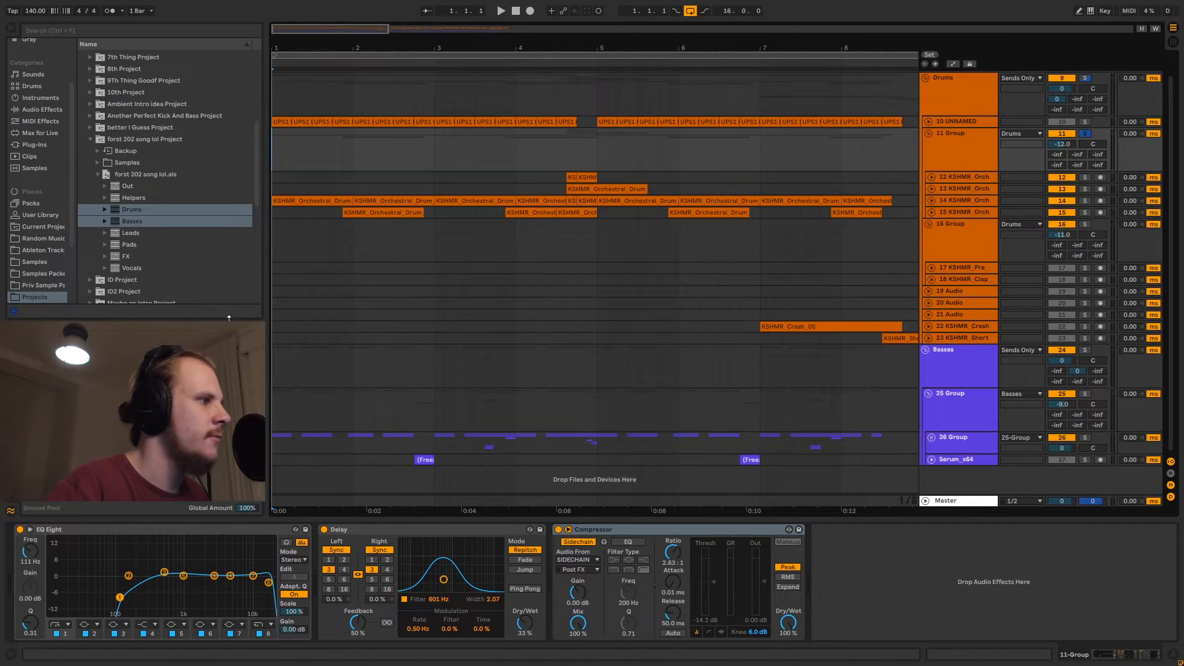
drag(311, 442, 362, 442)
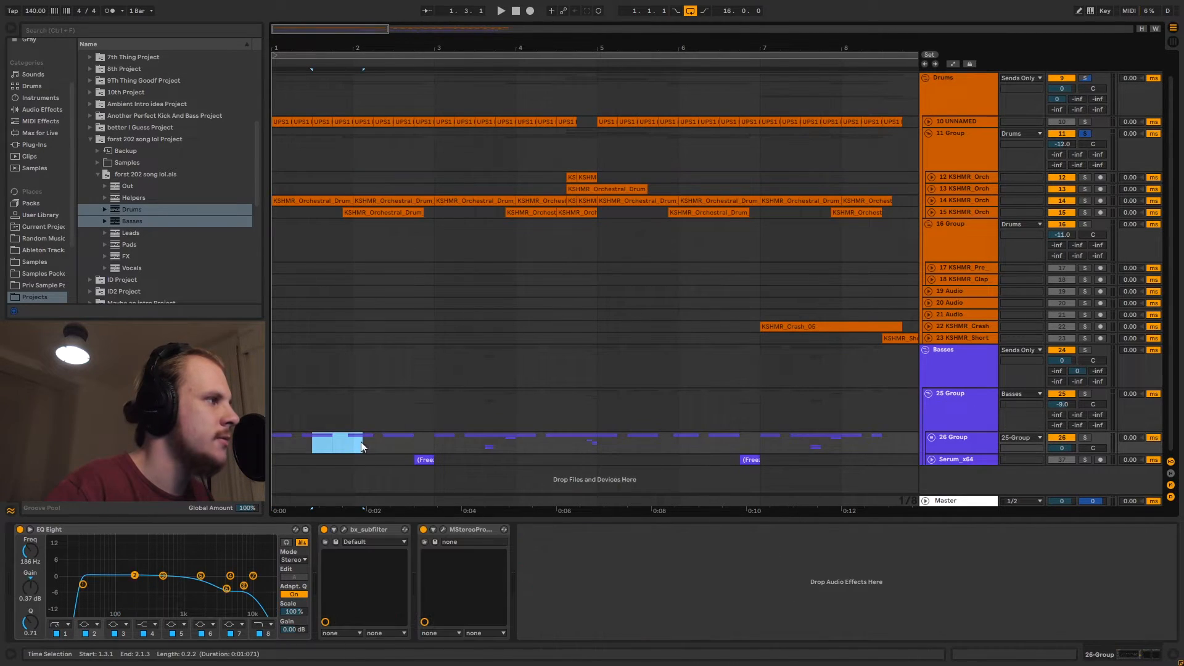
click(343, 178)
click(974, 157)
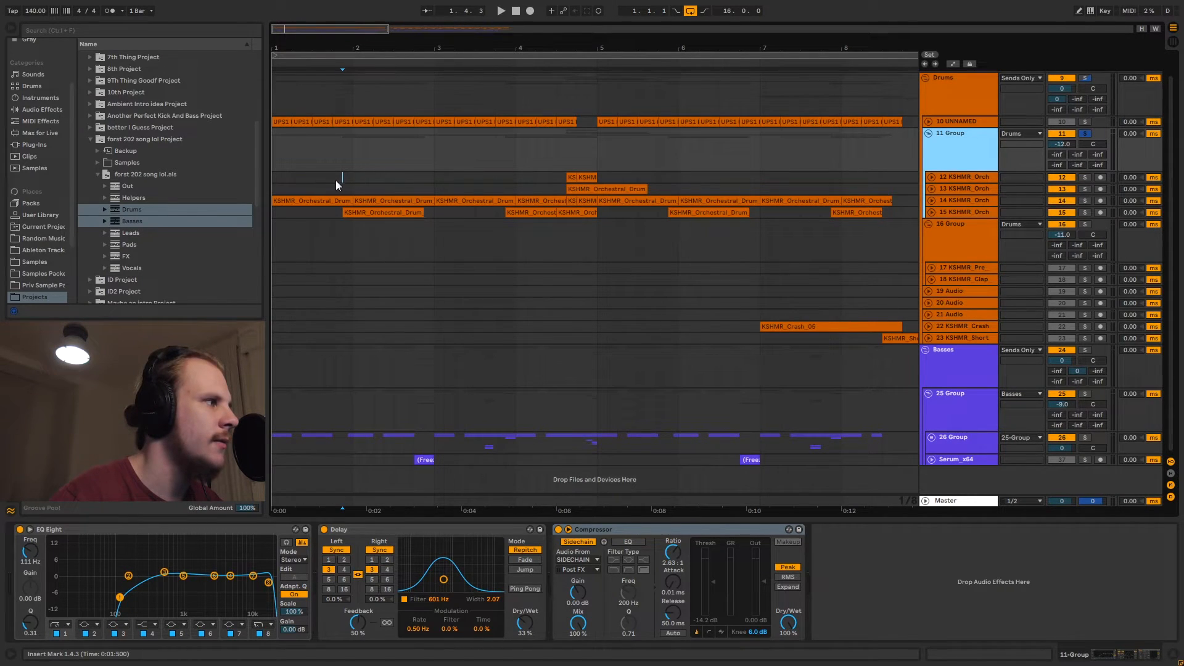
- Unfold the four KSHMR_Orch tracks, 12 to 15, in the 11 Group to show their waveforms
click(277, 176)
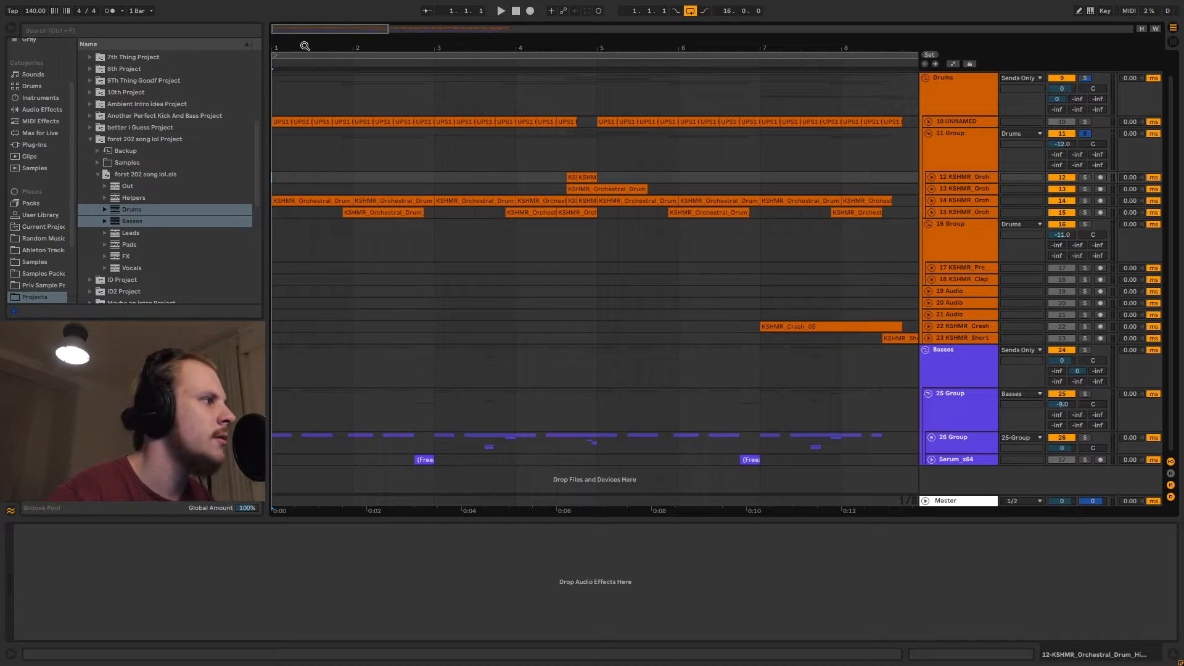
drag(304, 46, 307, 86)
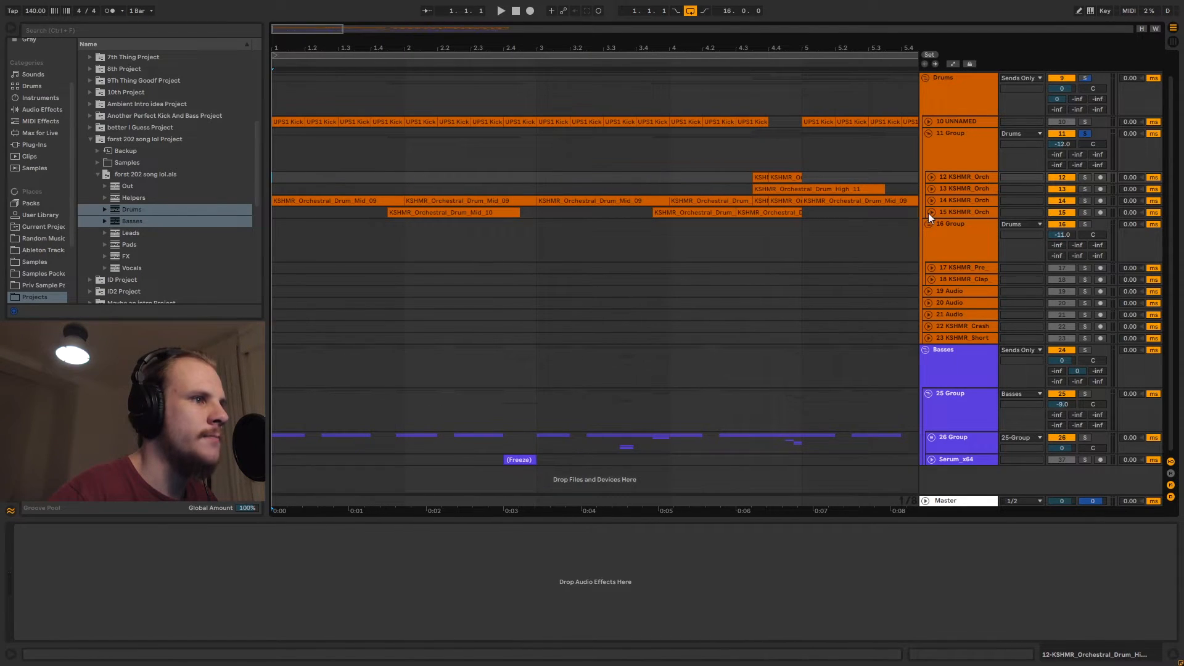
click(930, 212)
click(932, 200)
click(931, 188)
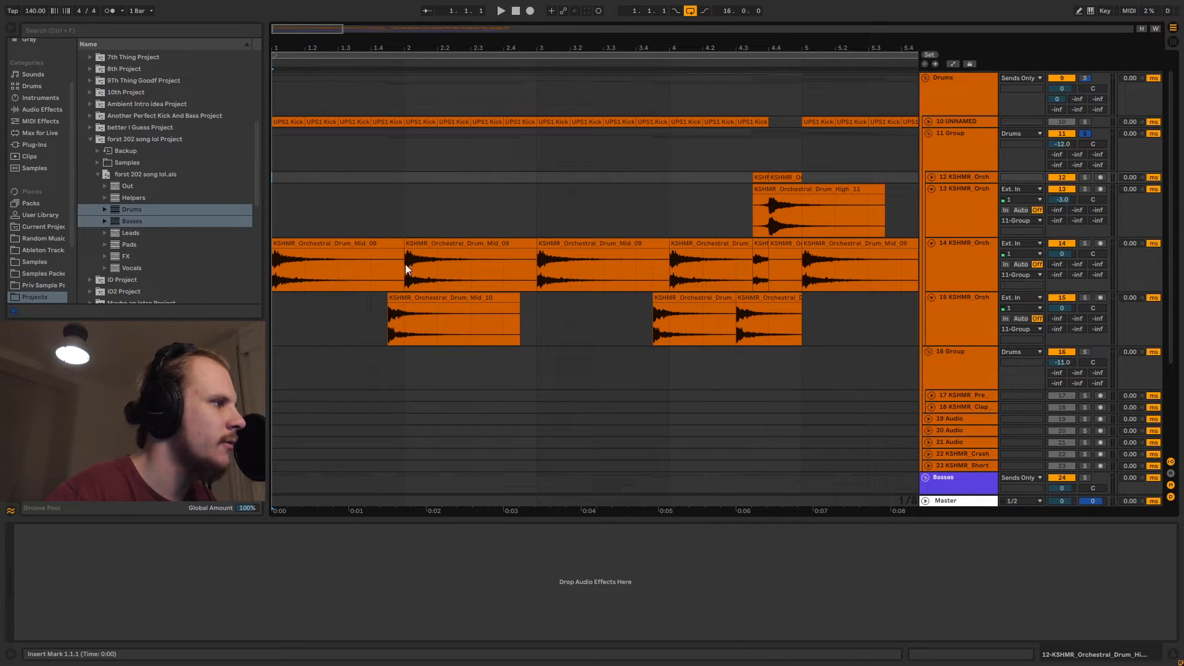
click(932, 177)
- Go through the KSHMR_Orchestral_Drum_Mid_09 clips on track 14 at the starts of bars 1 to 4
scroll(404, 208, down, 3)
scroll(398, 209, down, 3)
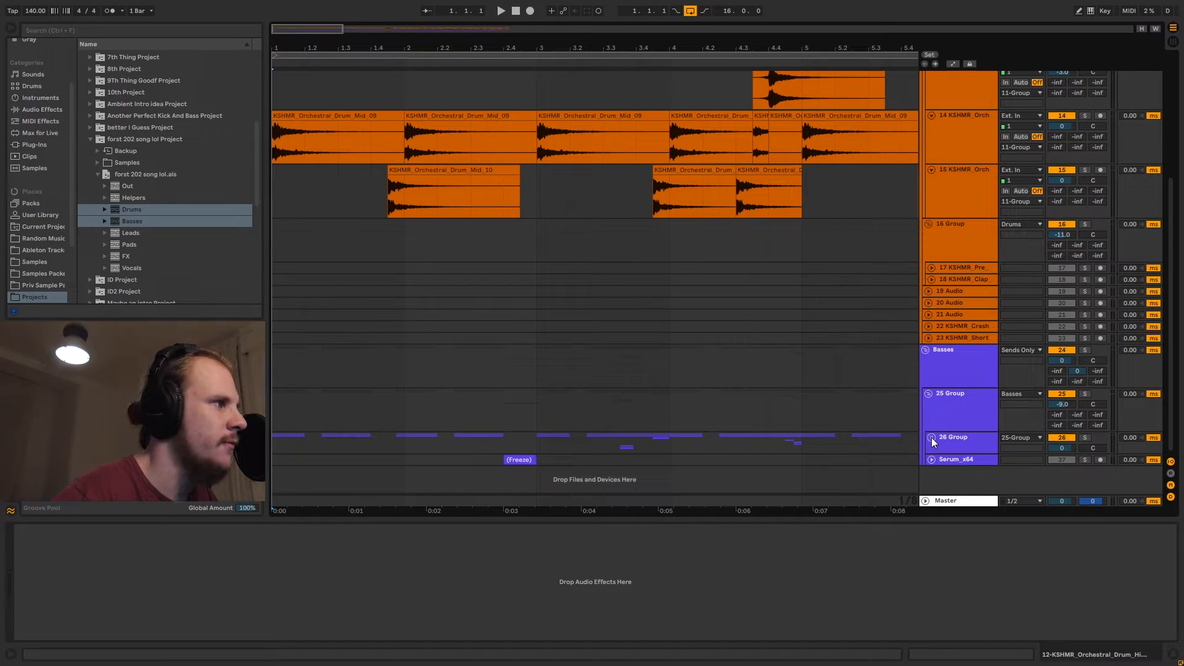
drag(313, 44, 305, 130)
click(303, 114)
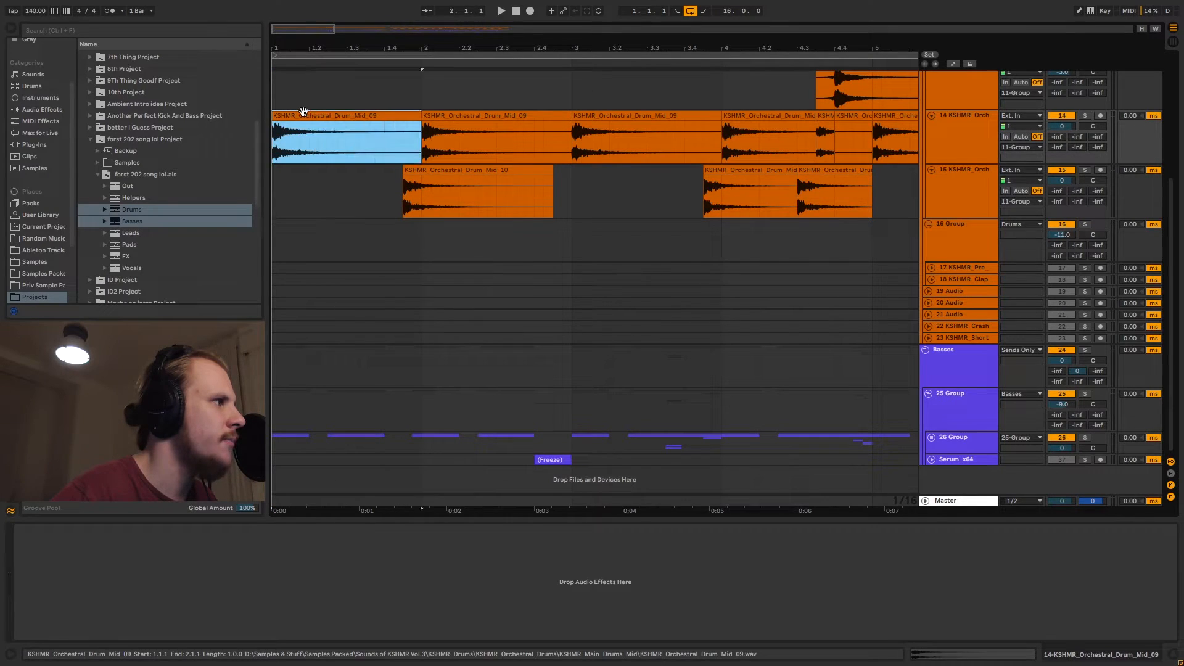
click(490, 116)
click(660, 116)
click(771, 117)
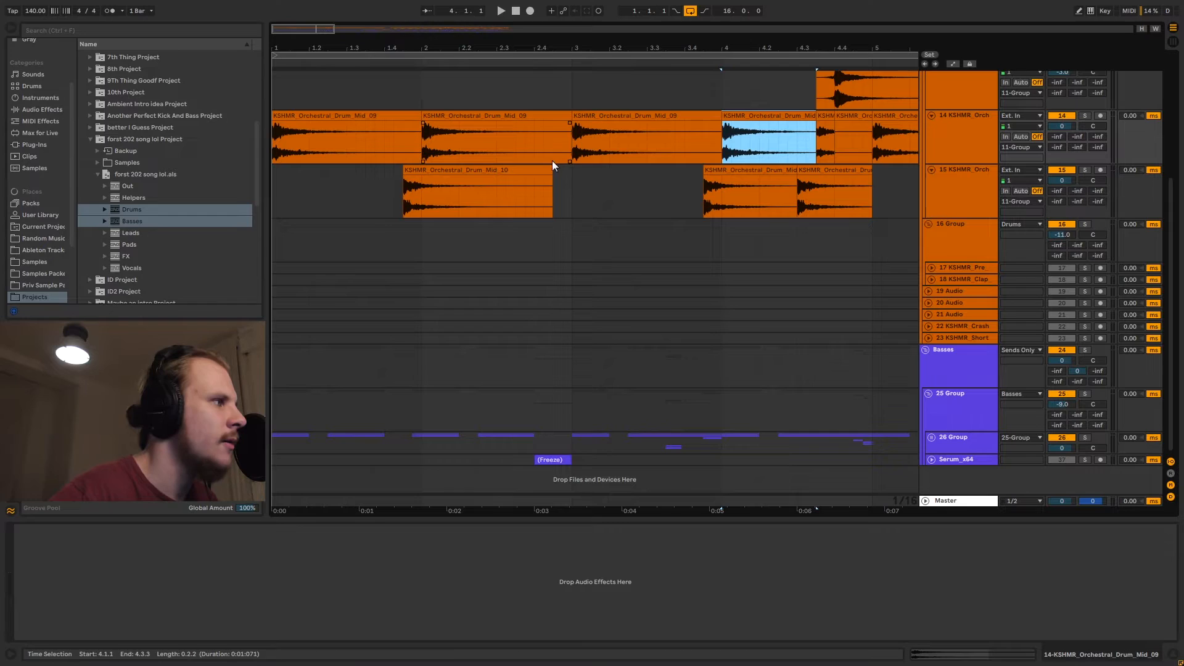
- Compare the track 15 drum hit at 1.4.3 with the 26 Group's bass note between 1.4.4 and 2.1.1
drag(552, 185, 422, 172)
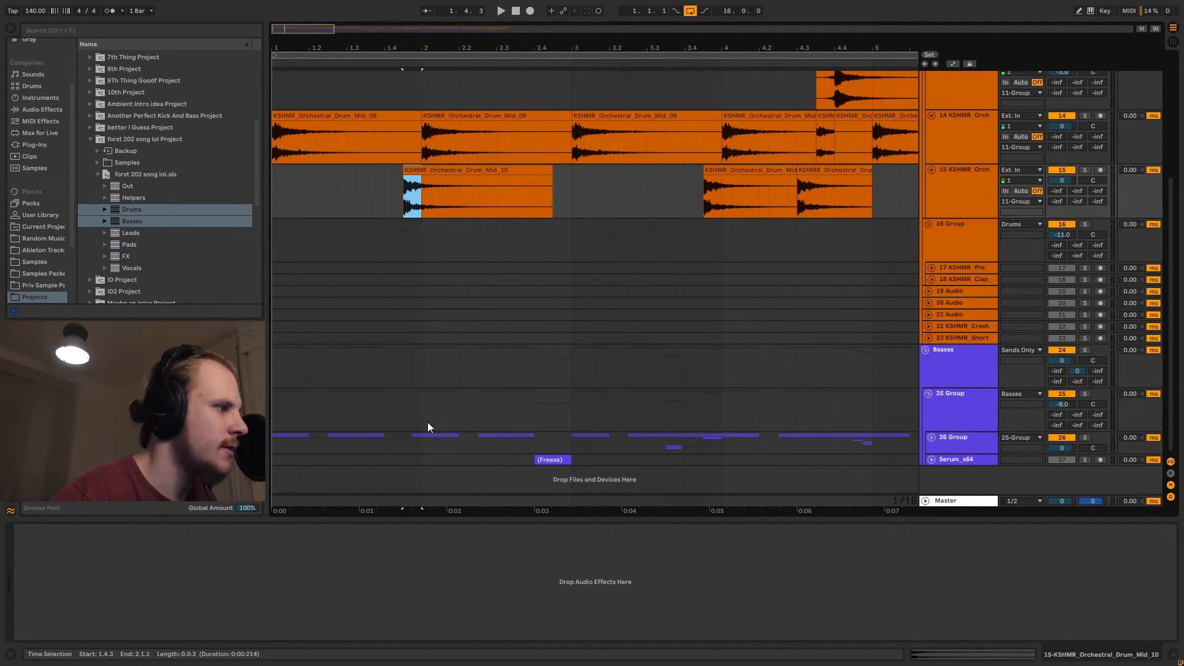
click(410, 439)
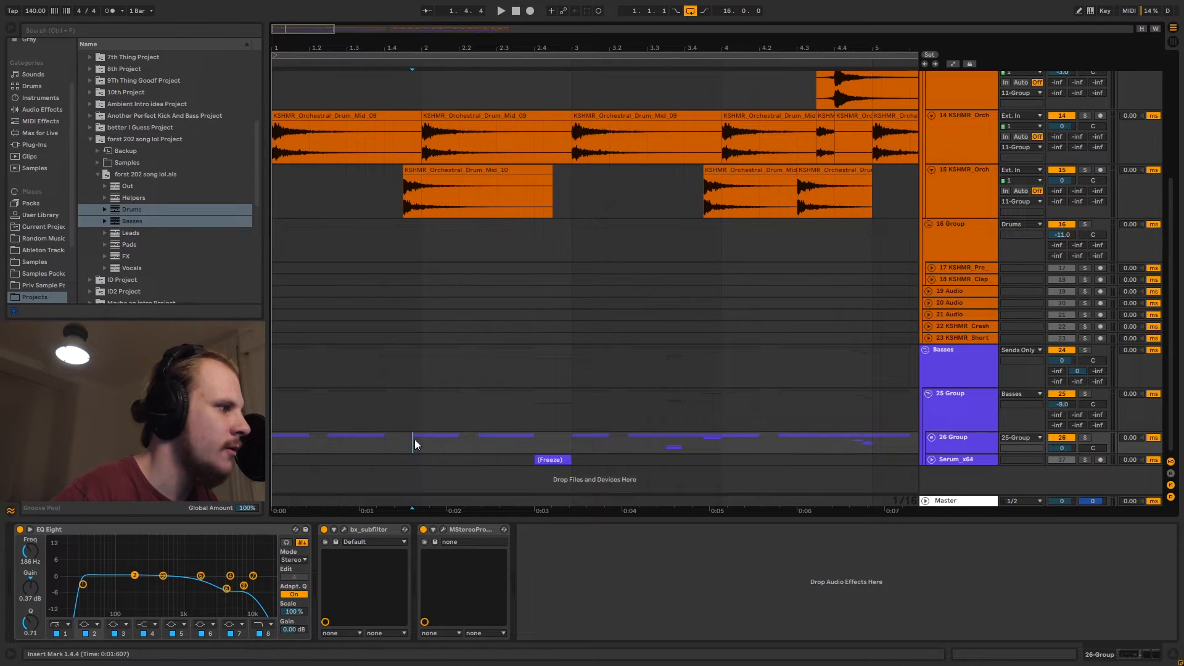
drag(413, 441, 422, 441)
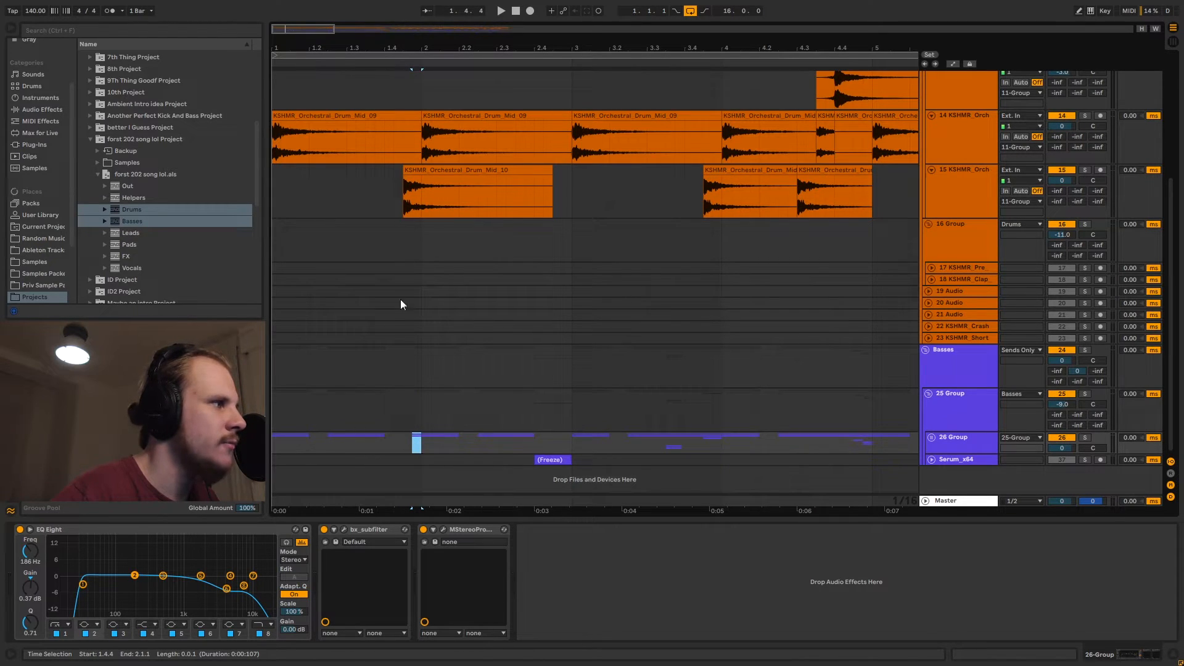
drag(402, 185, 411, 192)
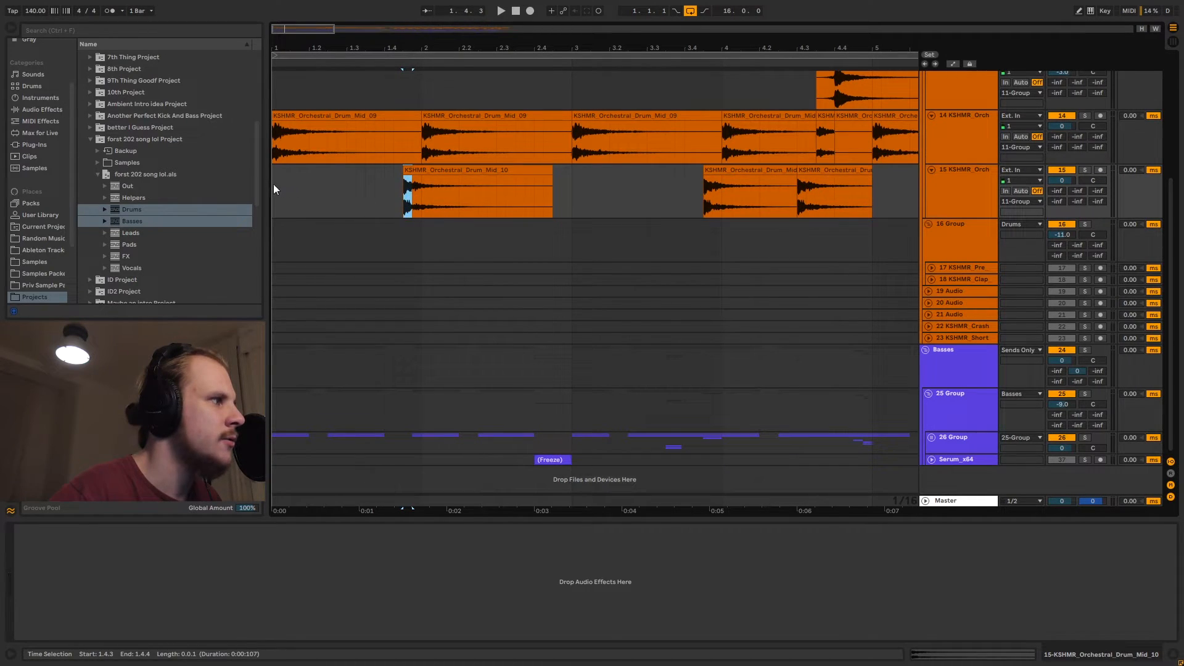
- Loop bar 1 from 1.1.1 to 2.1.1, listen to the soloed drums, and play the bar with the solo cleared
drag(275, 189, 421, 194)
key(ctrl+l)
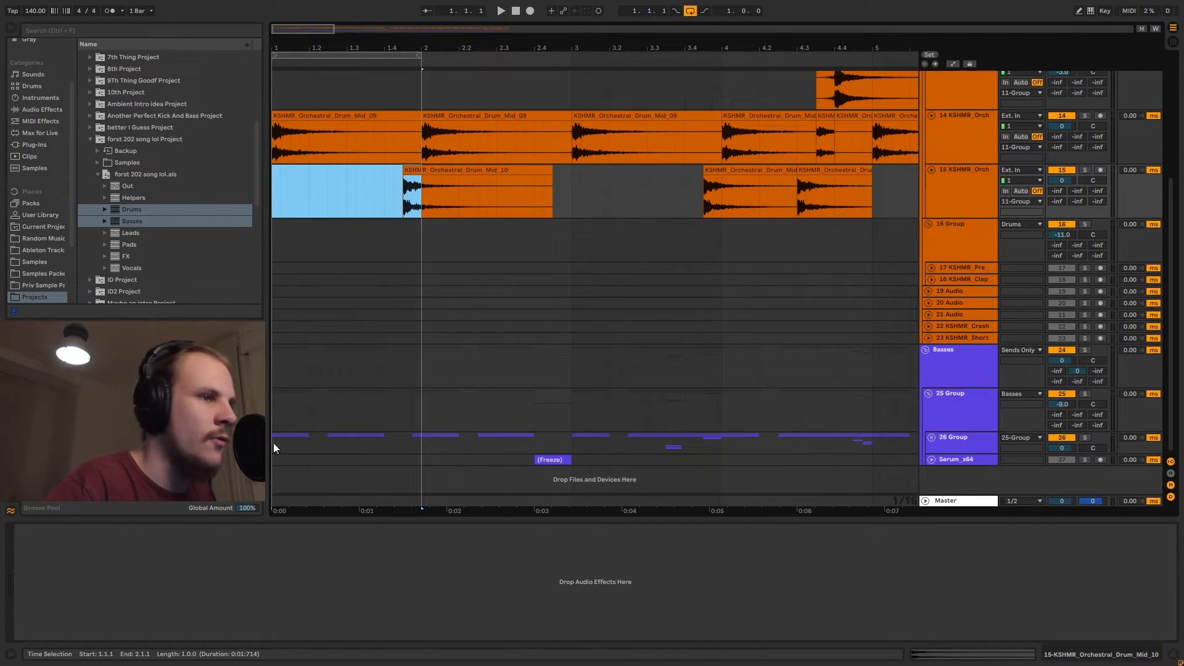
key(space)
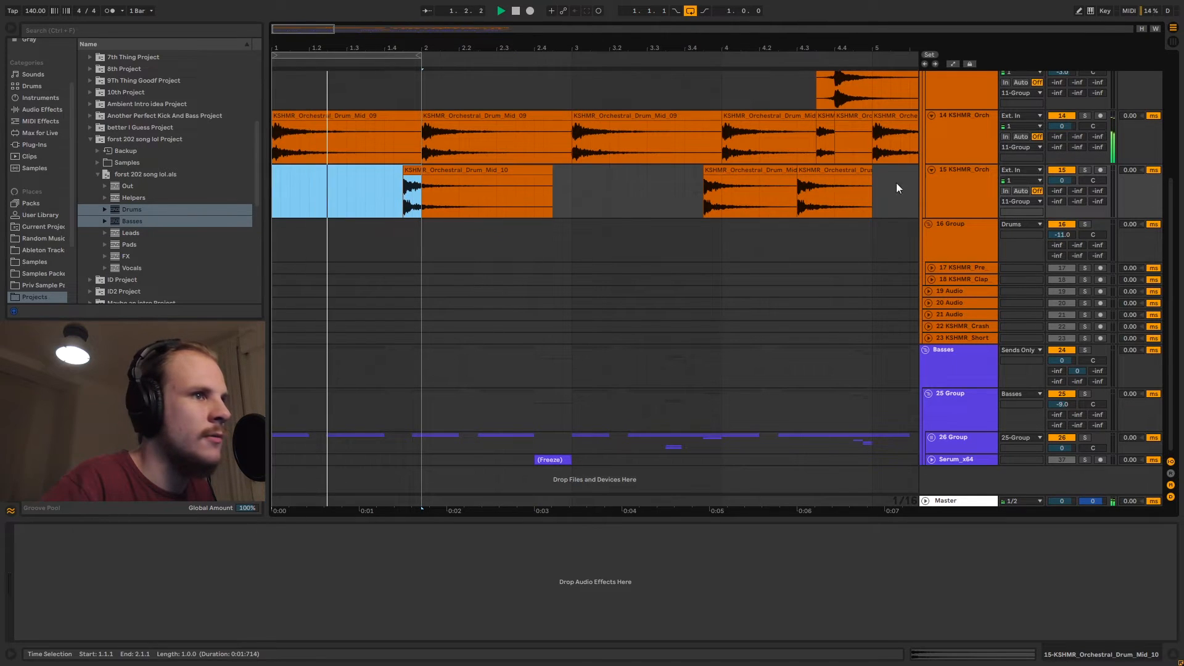
key(space)
click(1087, 167)
click(1087, 167)
key(space)
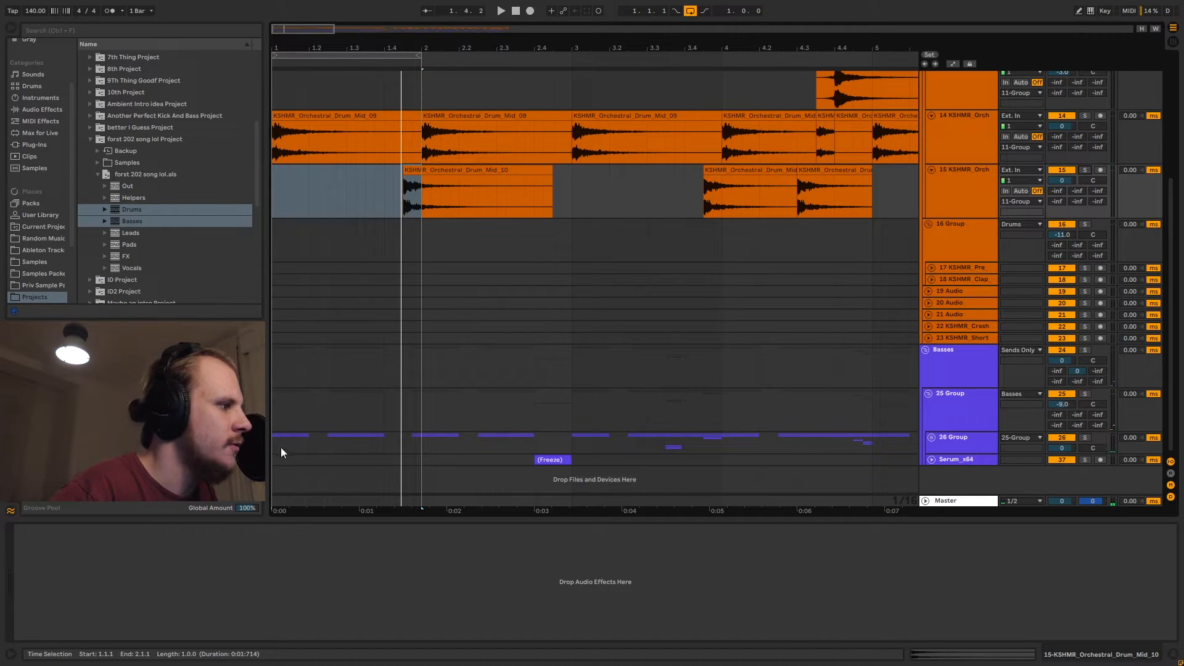
- Mark the 26 Group's gap from 1.4.3 to 1.4.4 and compare it with the drum hit on track 15
drag(331, 442, 411, 441)
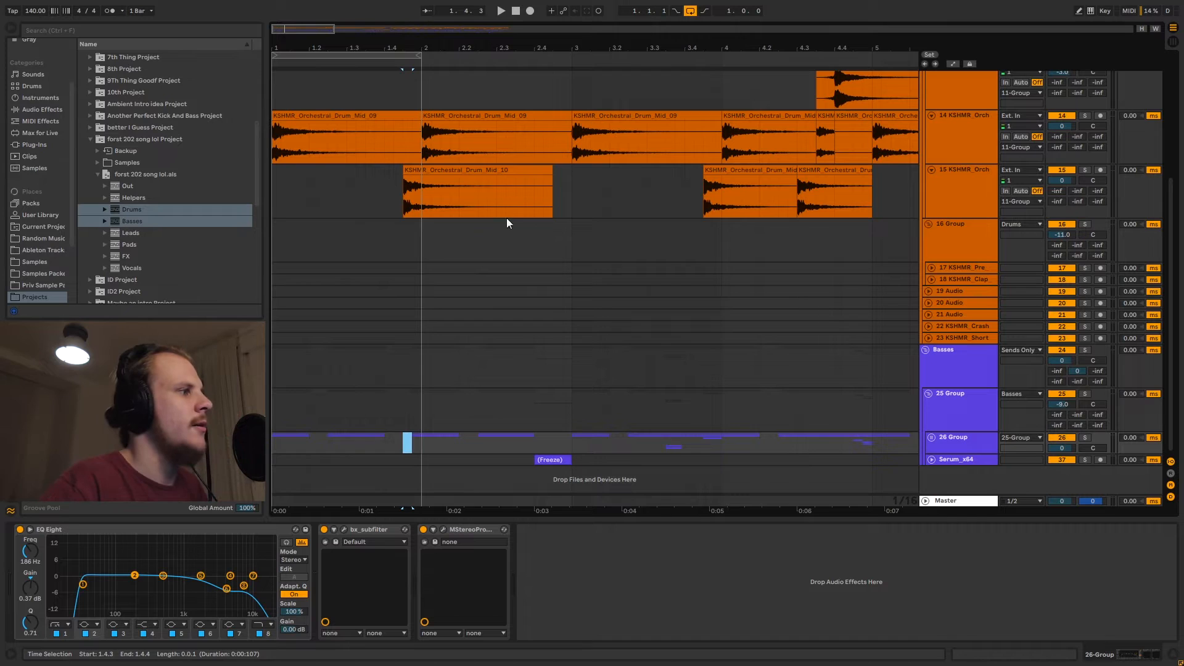
click(402, 232)
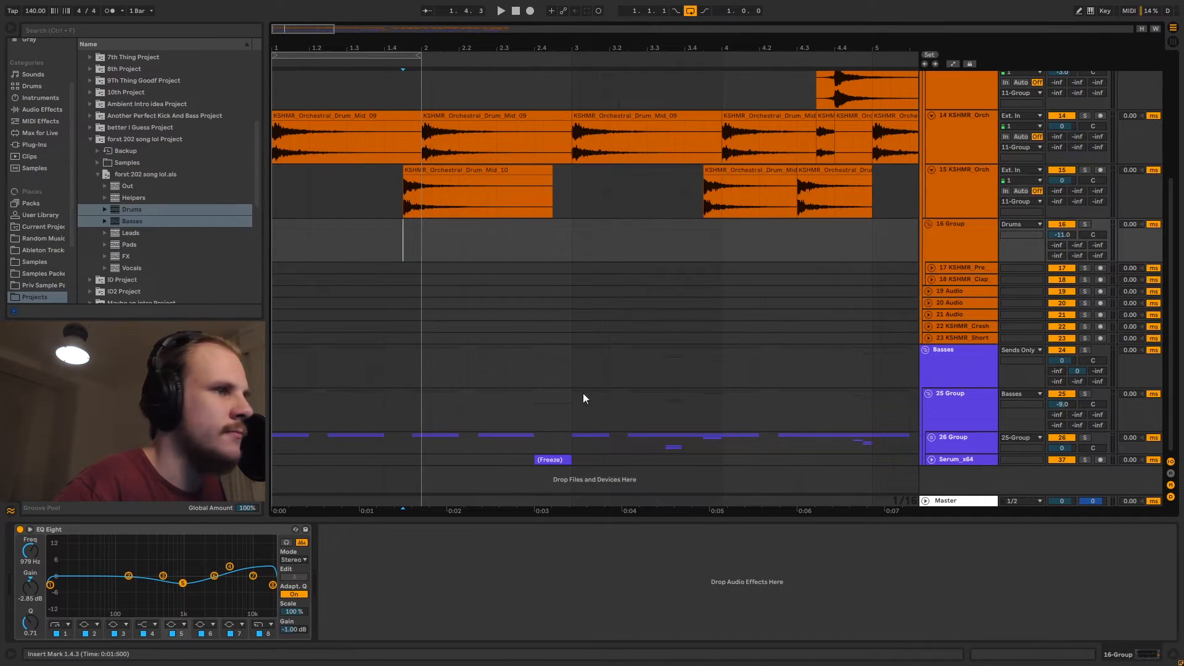
click(945, 174)
scroll(935, 185, up, 3)
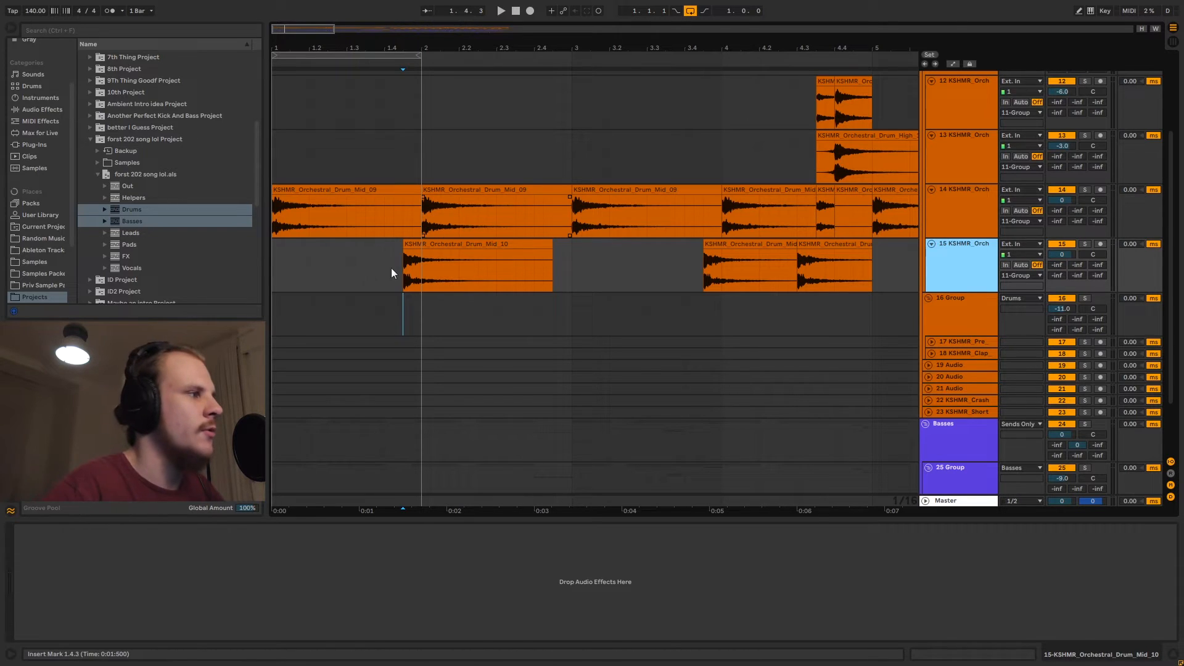
- Extend the loop to 4 bars, from 1.1.1 to 5.1.1, and place the insert marker at 3.1.1 on track 15
scroll(424, 57, down, 2)
drag(355, 56, 580, 55)
click(427, 269)
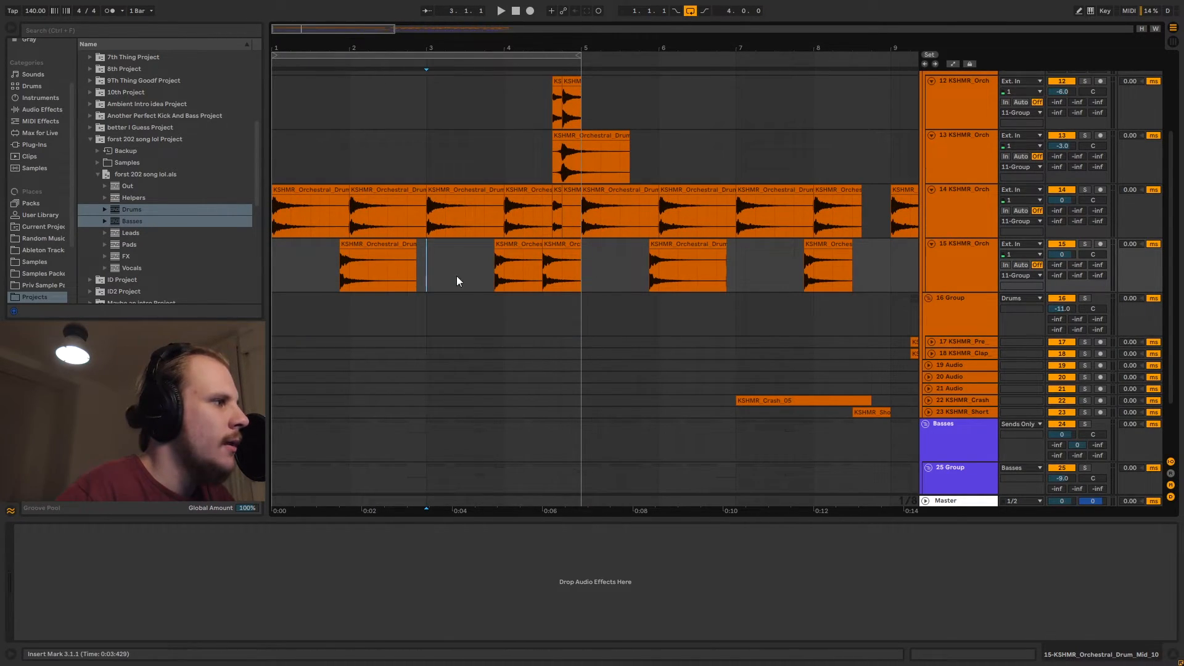
scroll(456, 281, down, 1)
scroll(530, 420, down, 1)
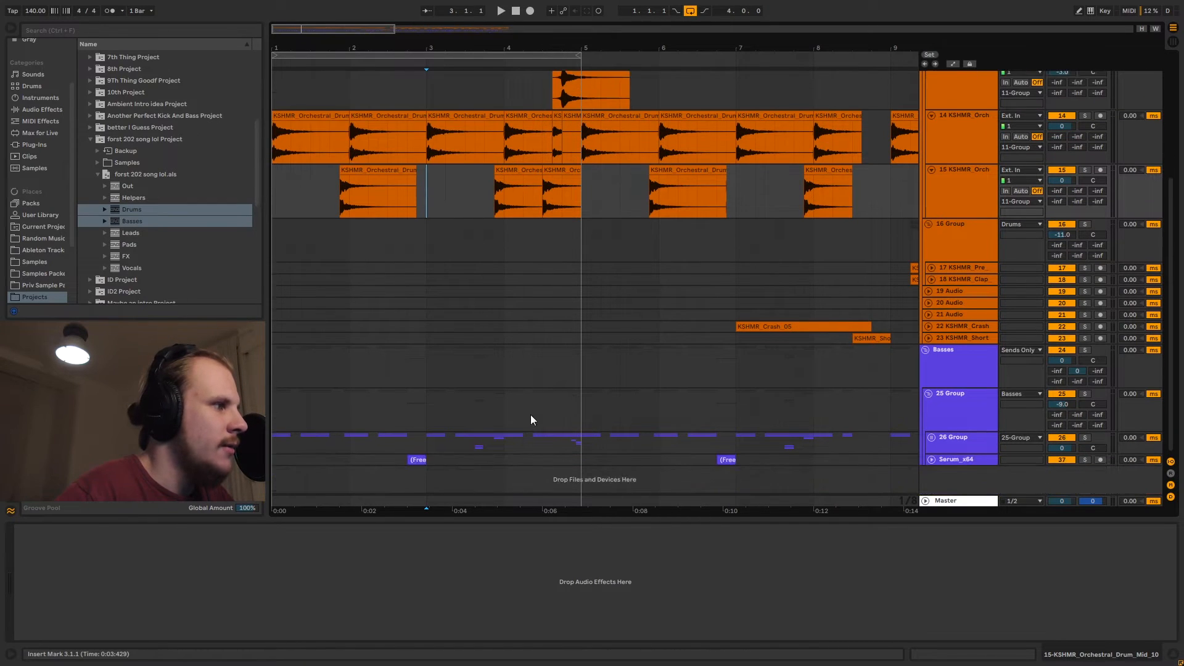
- Extend the loop to 16 bars, from 1.1.1 to 17.1.1, and select the drum fill from 4.3.1 to 5.1.1 on track 13
scroll(531, 416, up, 2)
drag(564, 48, 564, 9)
drag(378, 56, 701, 73)
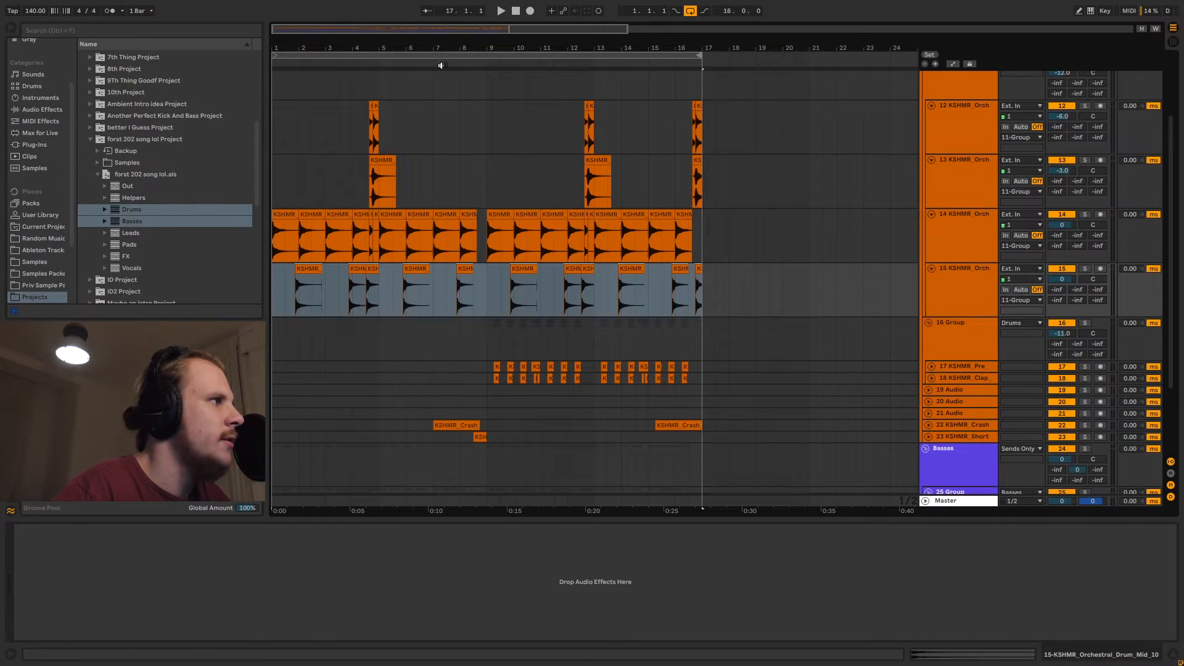
drag(441, 65, 571, 184)
click(436, 184)
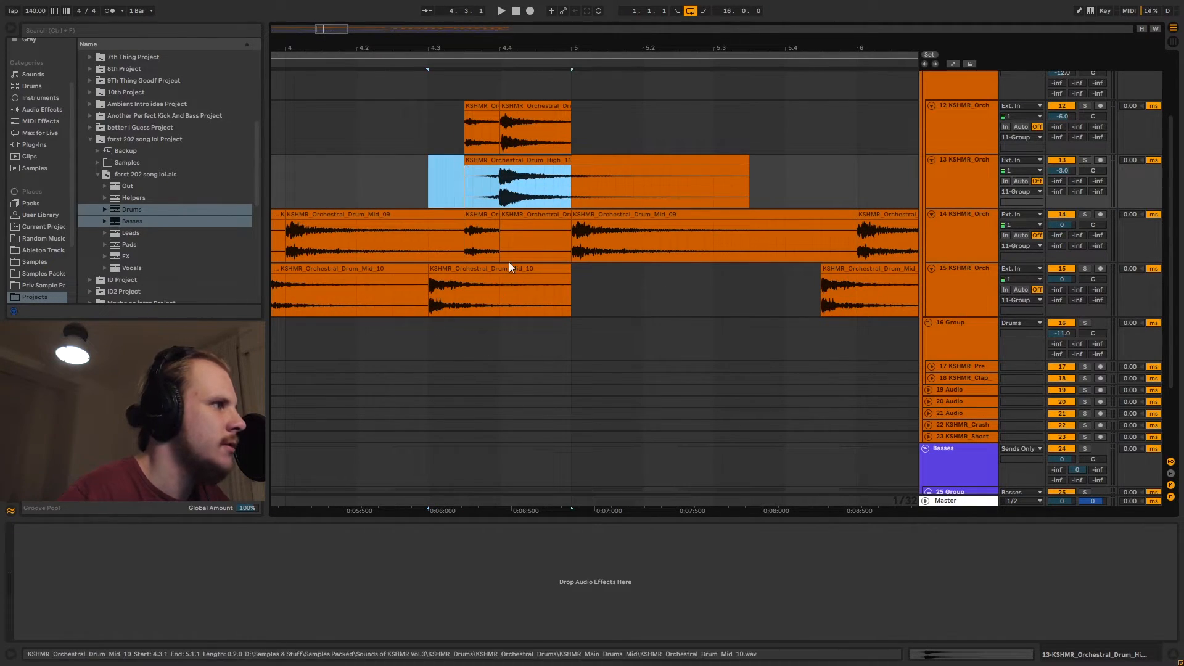
- Examine the drum fill clips around 4.3.1 to 5.3.3 by selecting each layer on tracks 13, 15, 14 and 12
click(645, 172)
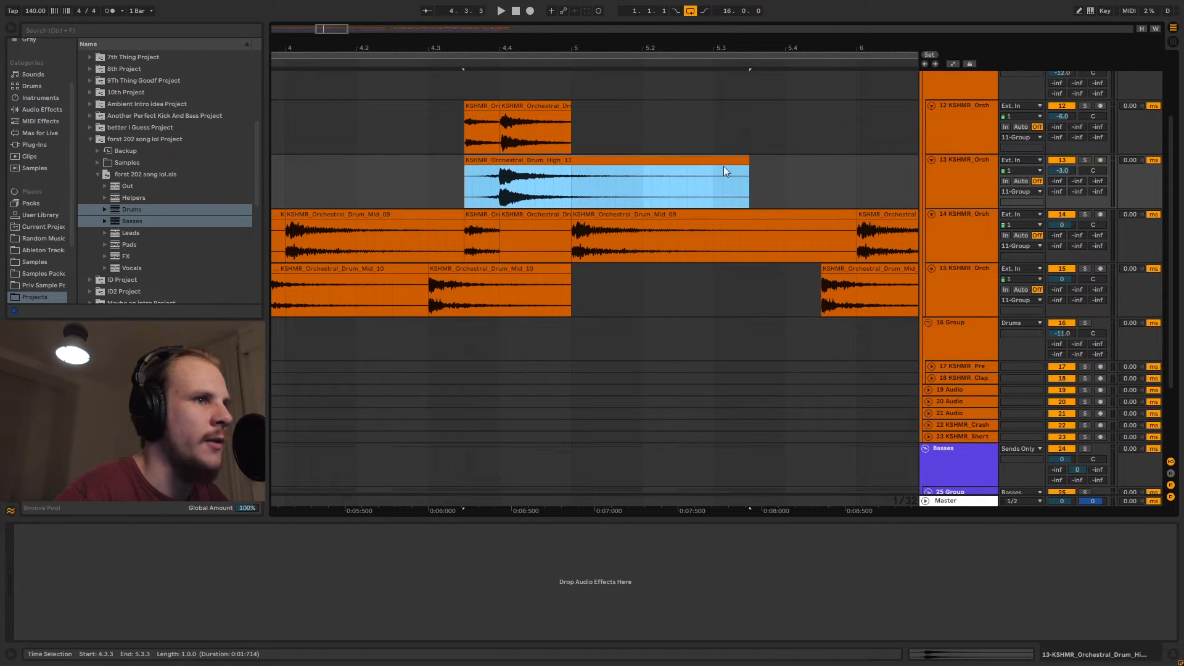
click(462, 269)
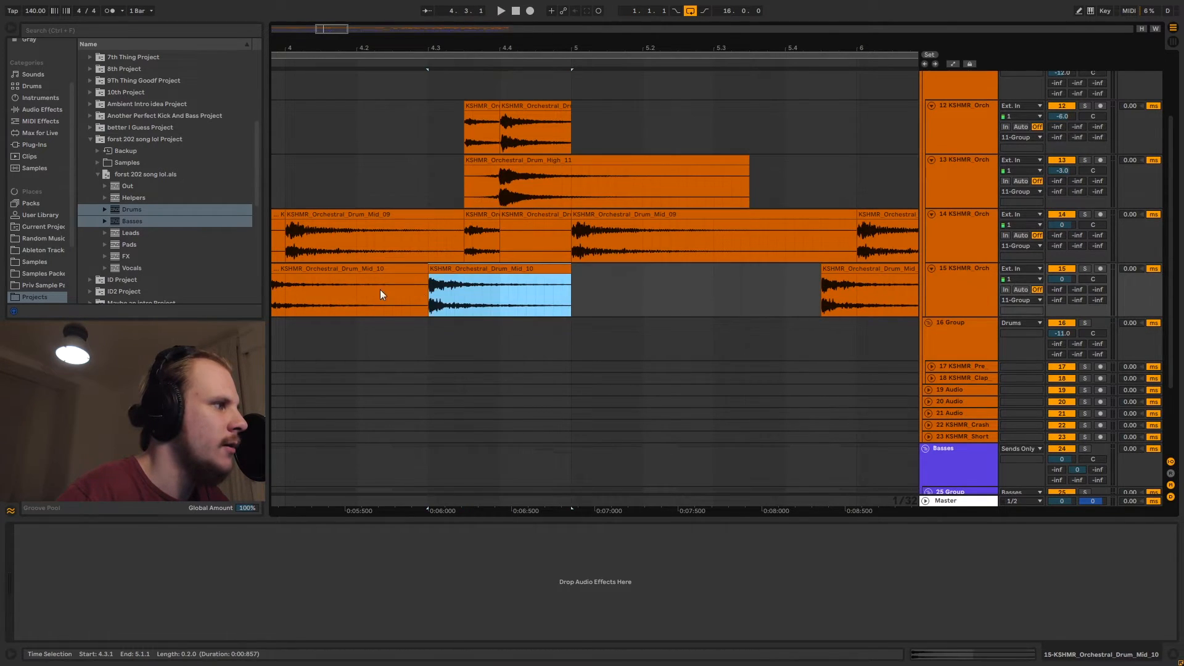
click(488, 220)
click(487, 108)
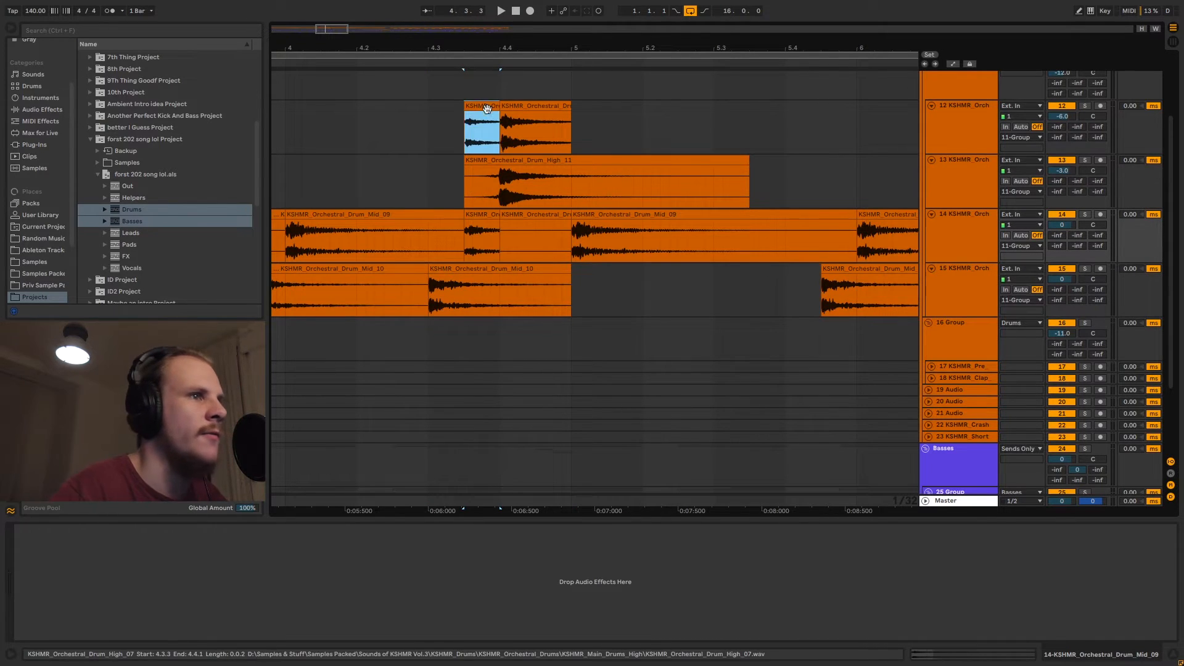
- Play from 4.3.3 with track 12 soloed, switch the solo to track 13, and clear the solo
click(1085, 106)
click(475, 105)
key(space)
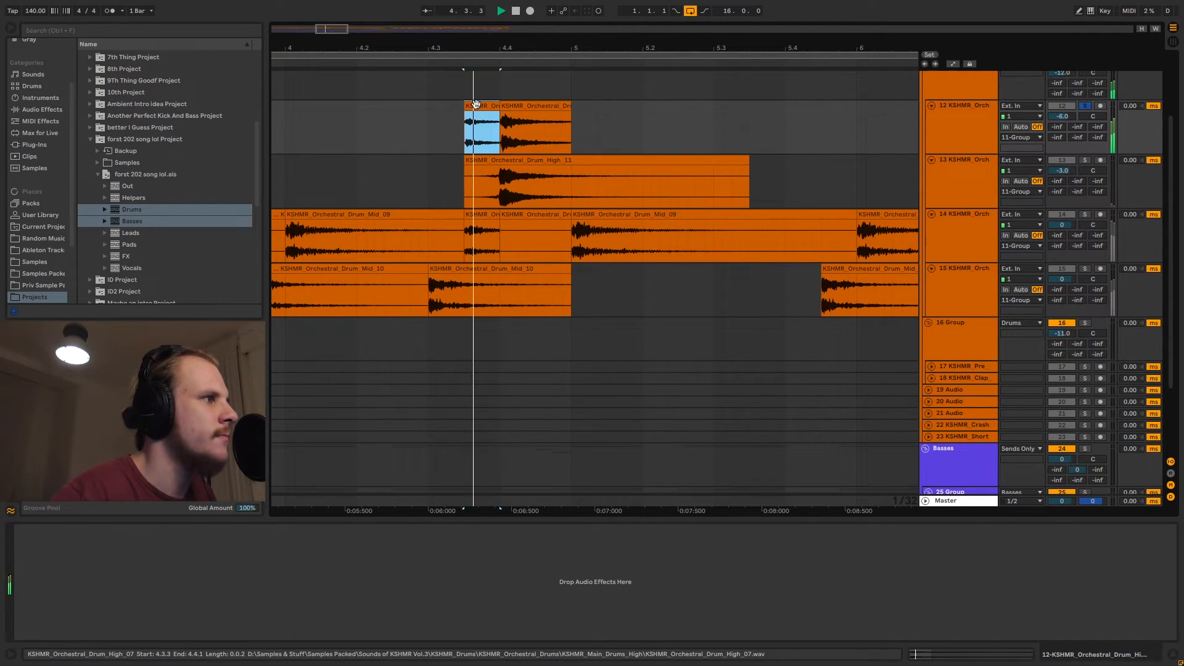
click(1084, 160)
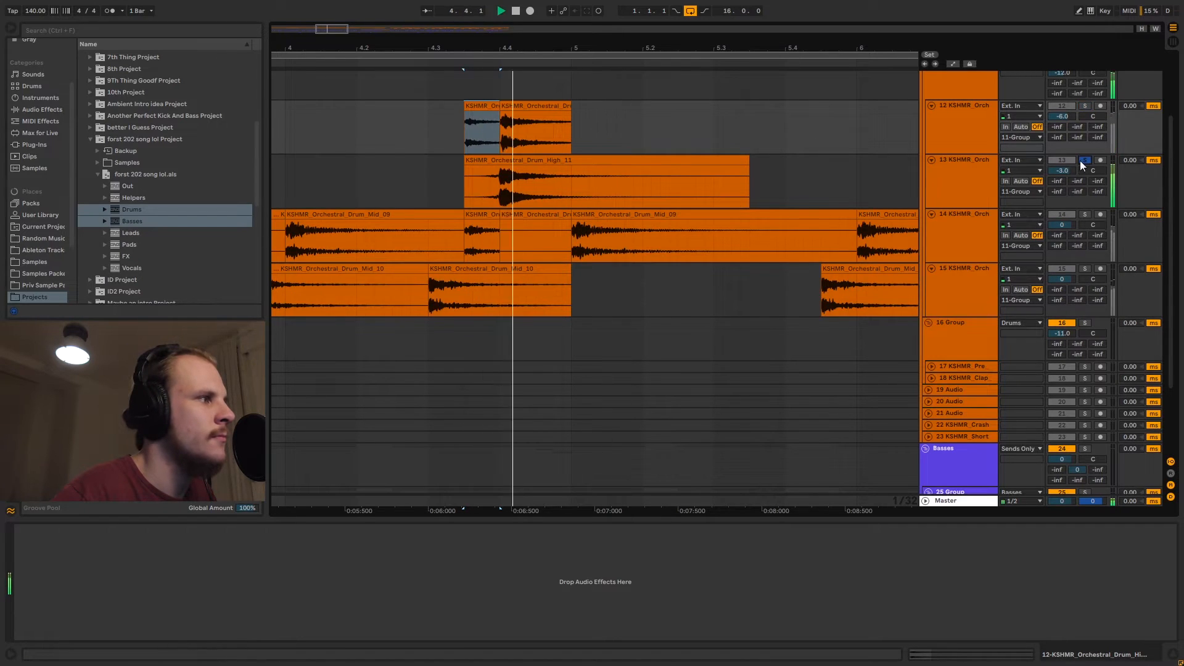
click(1084, 160)
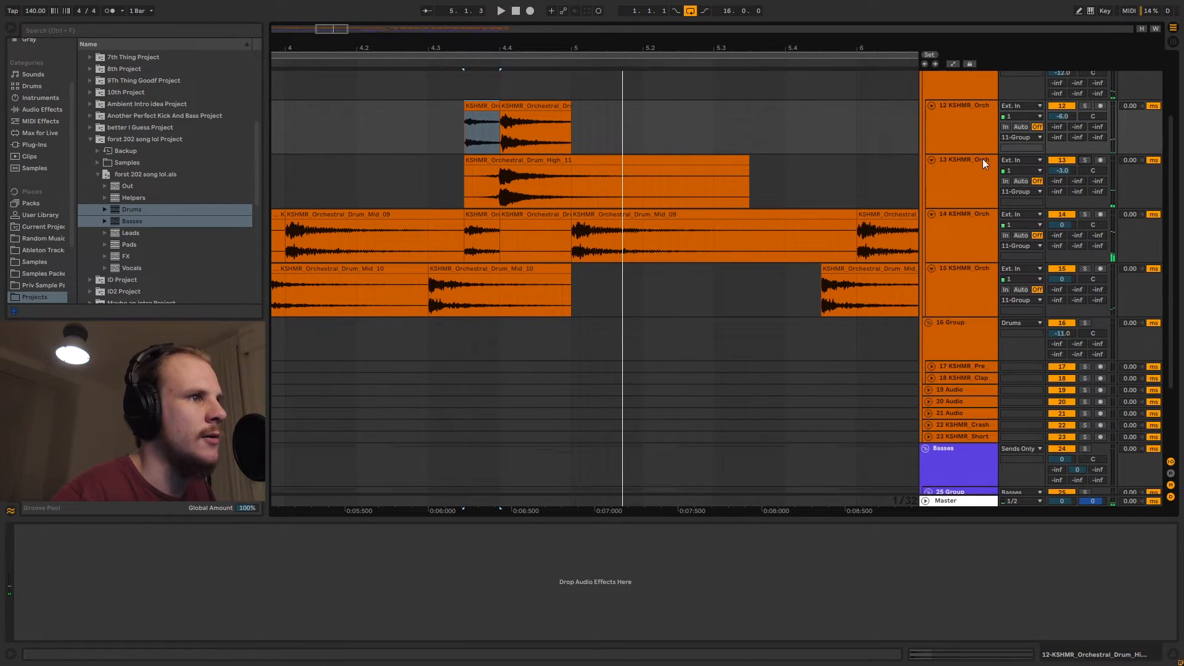
- Fold tracks 13 and 12, and place the insert marker at 3.1.1 on track 12
click(931, 161)
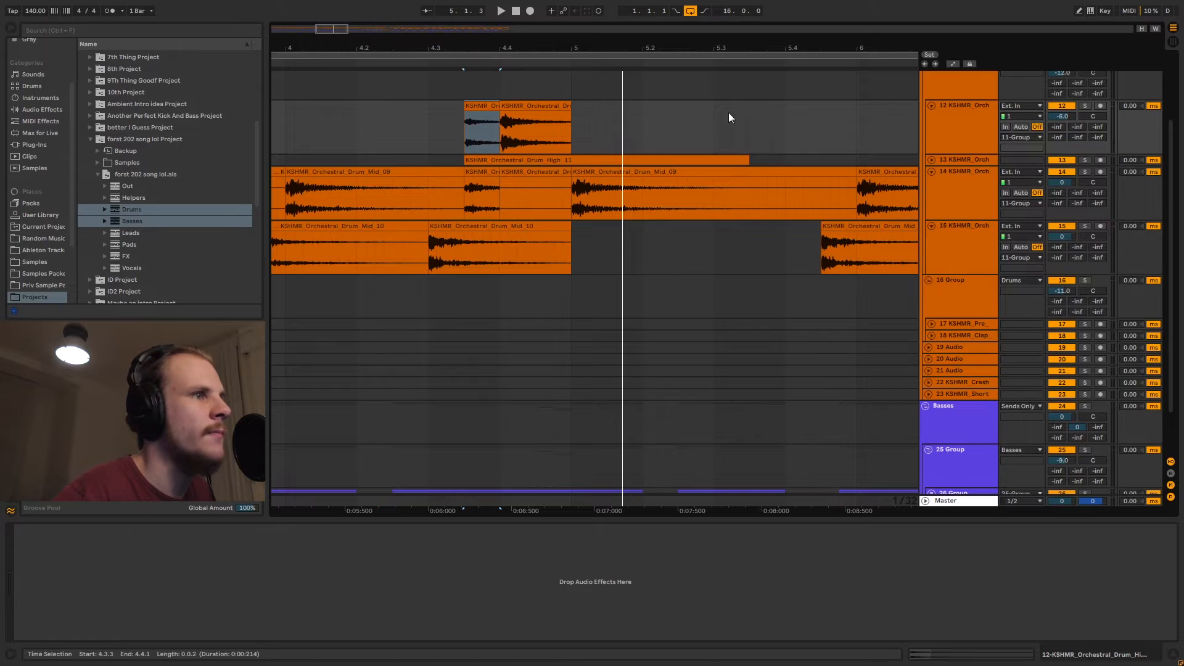
click(929, 107)
drag(471, 44, 511, 8)
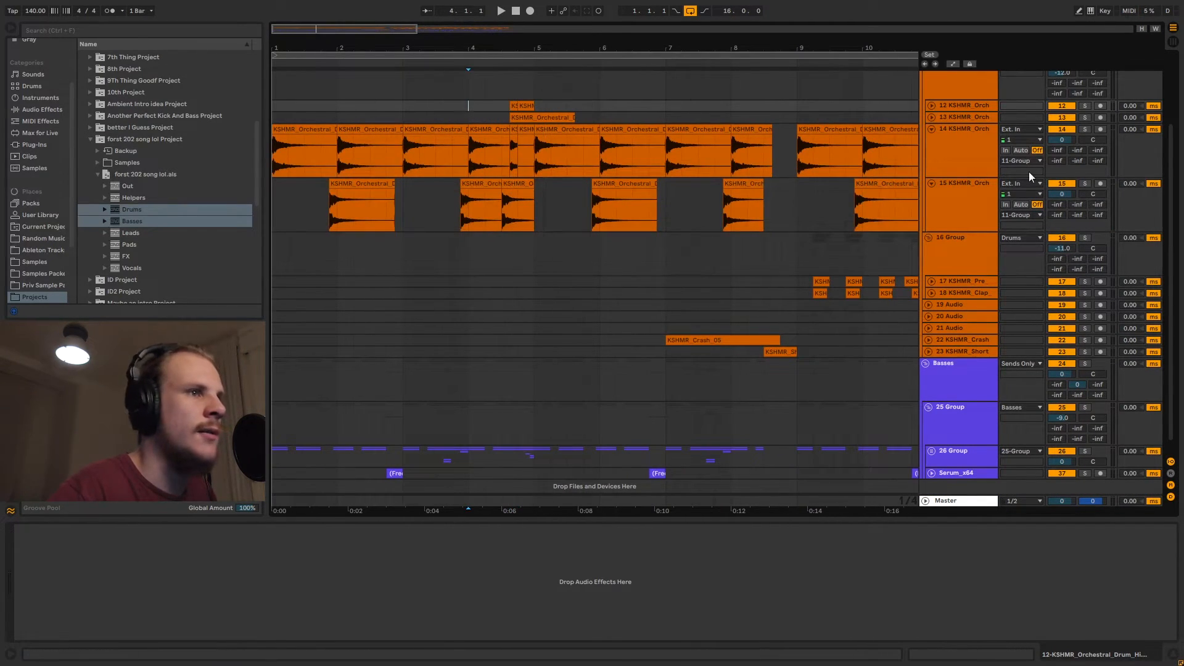
scroll(647, 230, up, 5)
click(479, 228)
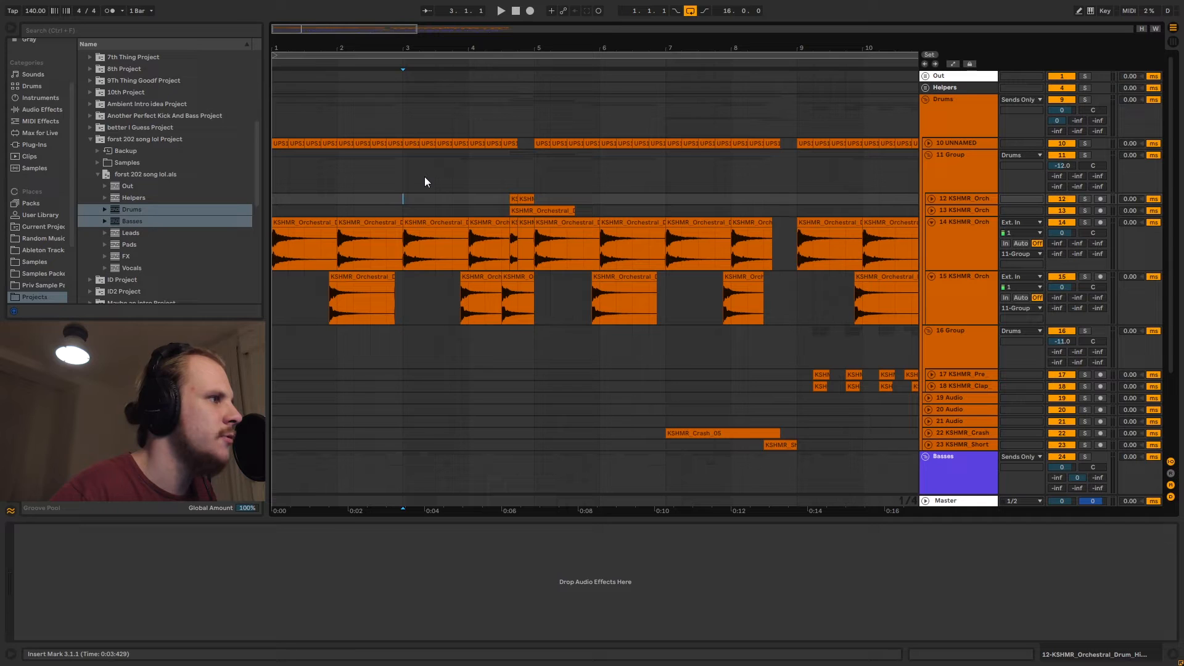
- Mark the kick gap from 4.4.1 to 5.1.1 on track 10 and compare it with the same range on the 26 Group
click(523, 143)
scroll(498, 226, down, 6)
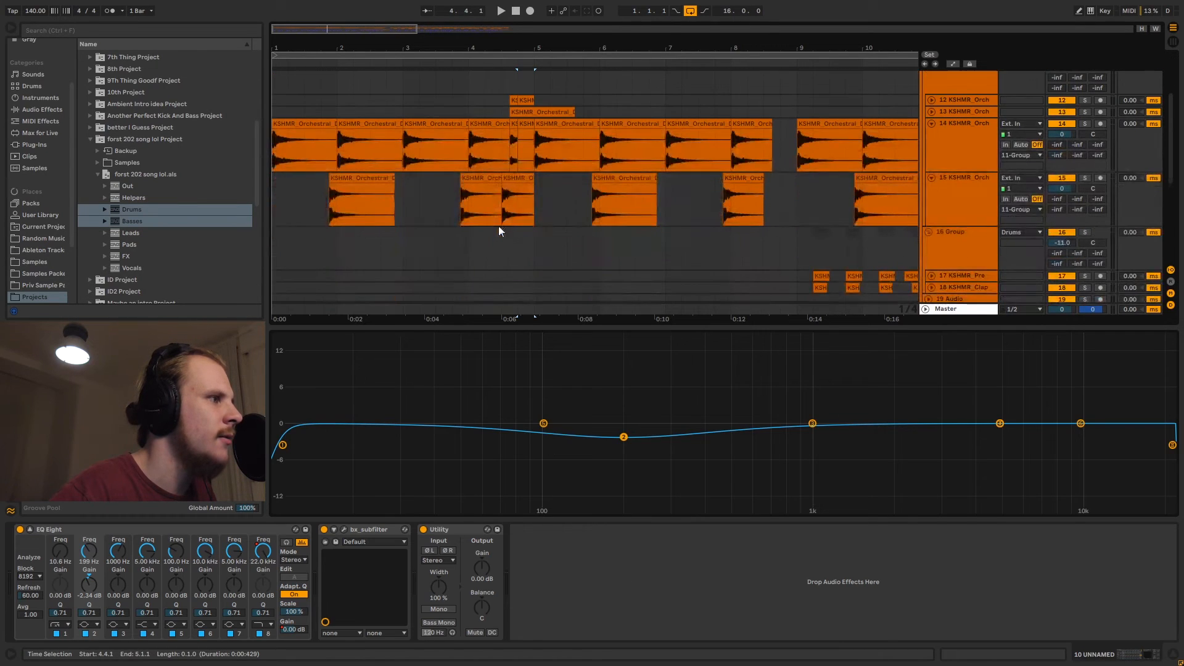
scroll(497, 229, down, 3)
click(520, 250)
scroll(527, 251, up, 9)
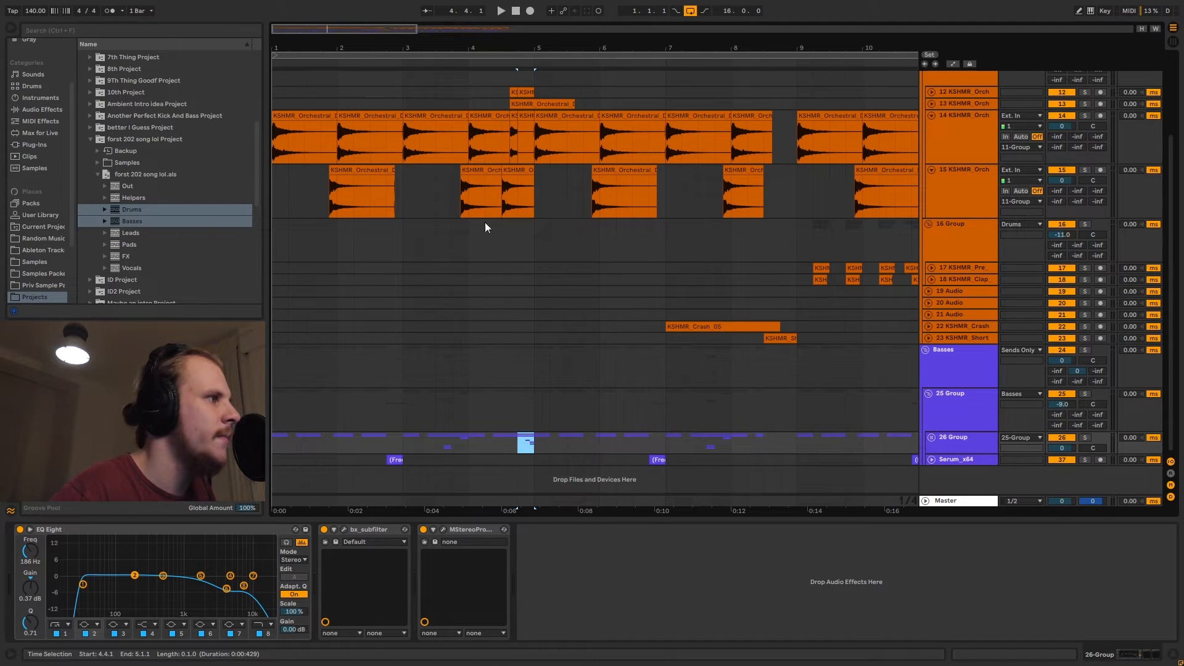
- Play the drums and basses from 3.1.1 through the fill into bar 6
scroll(441, 216, up, 4)
scroll(470, 328, down, 4)
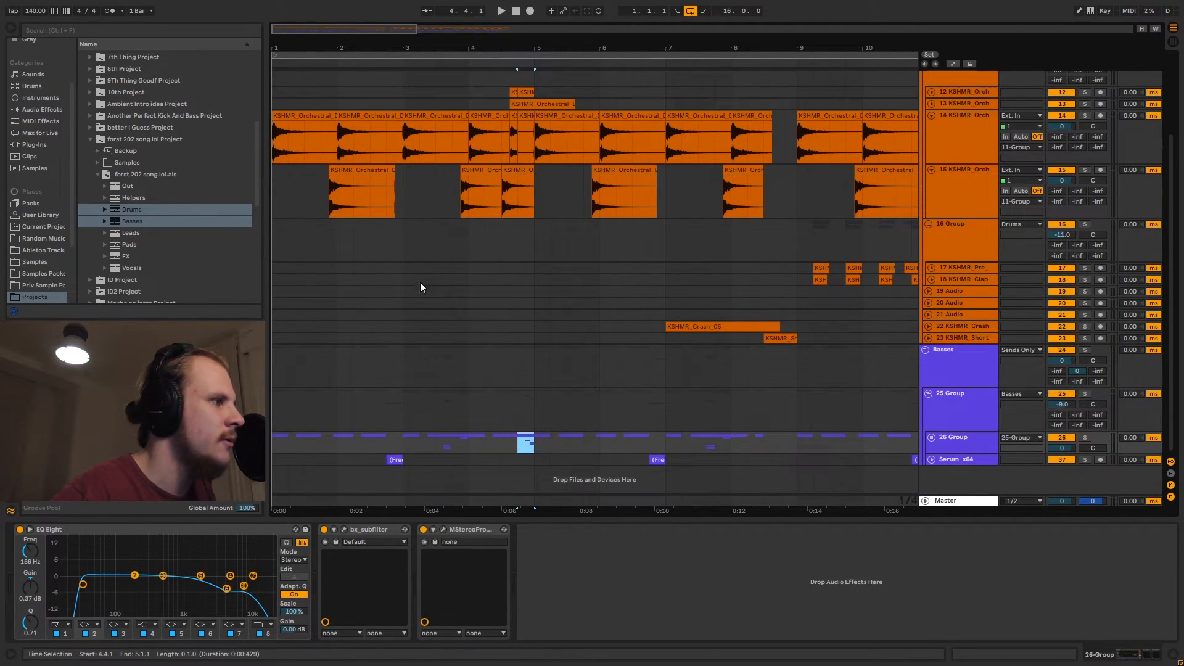
click(404, 244)
key(space)
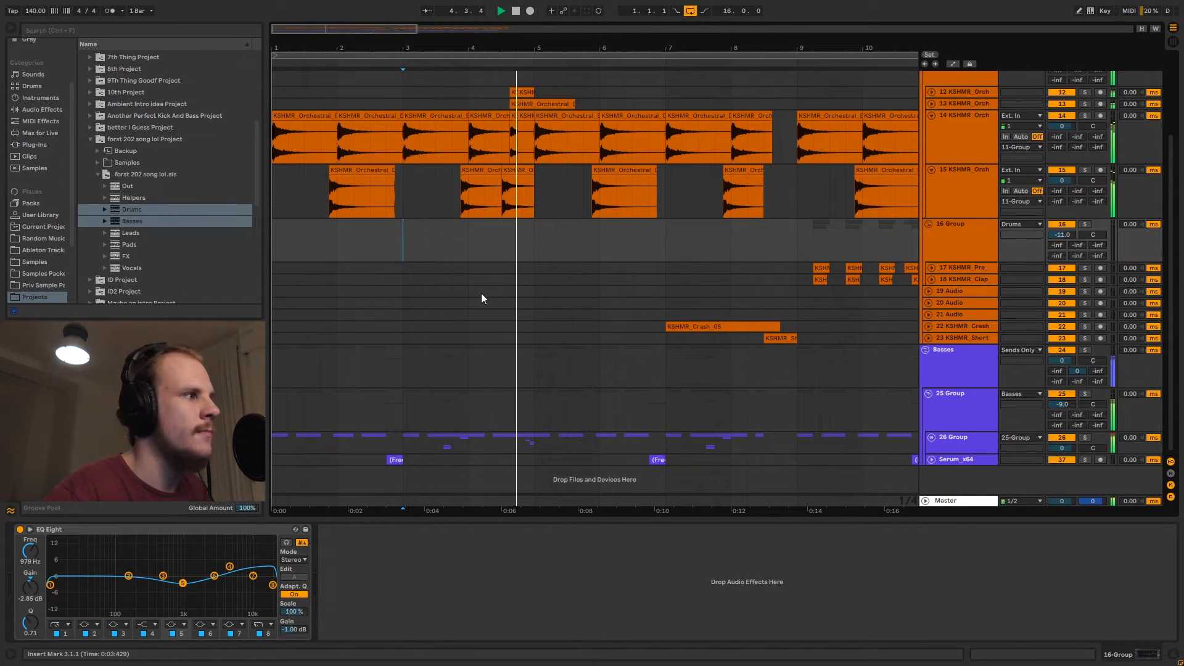
scroll(482, 294, up, 2)
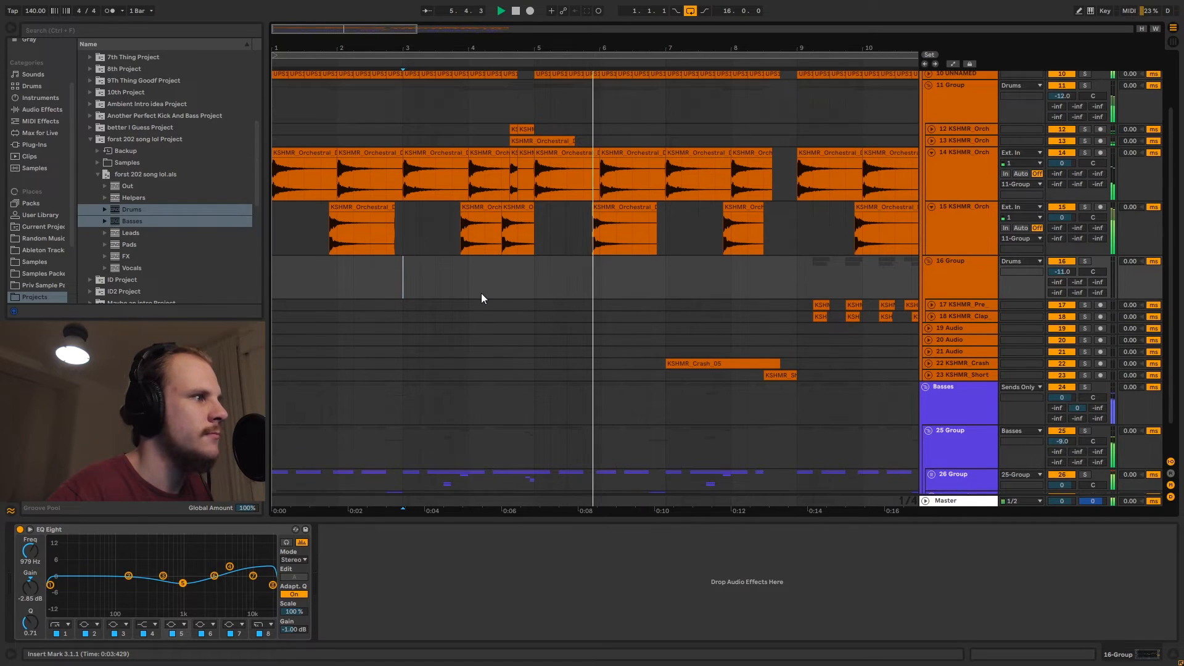
scroll(482, 294, up, 1)
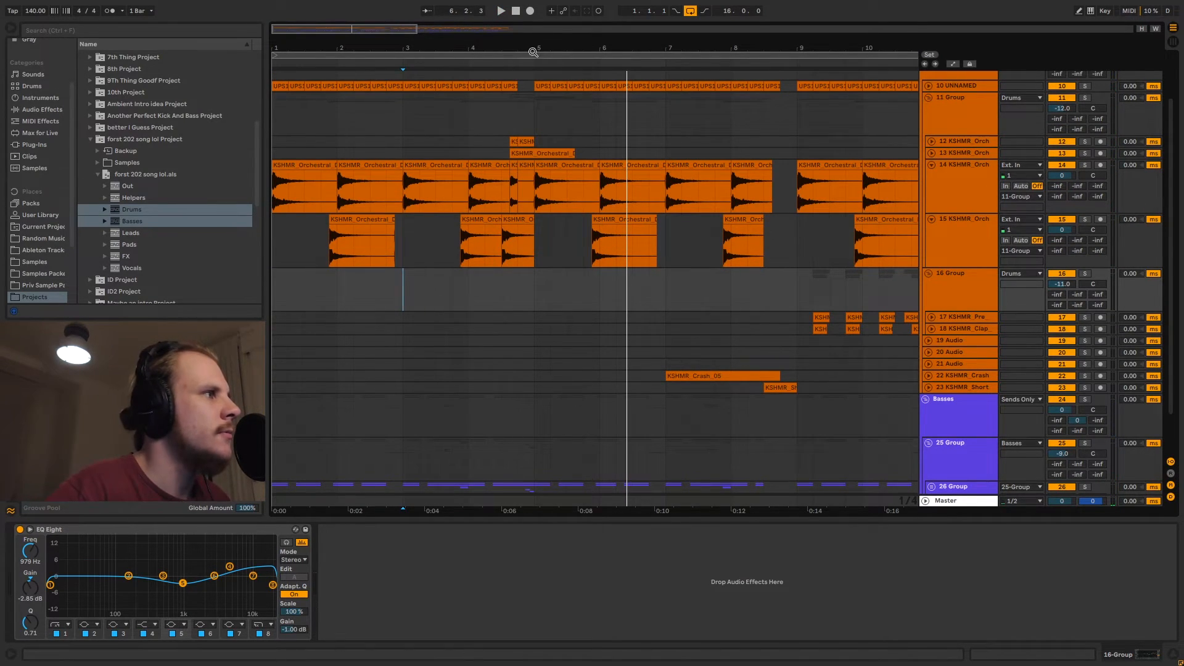
- Fold the 11 Group and insert a new track below the basses, unfolded and routed to Master
drag(533, 52, 402, 45)
scroll(492, 236, up, 3)
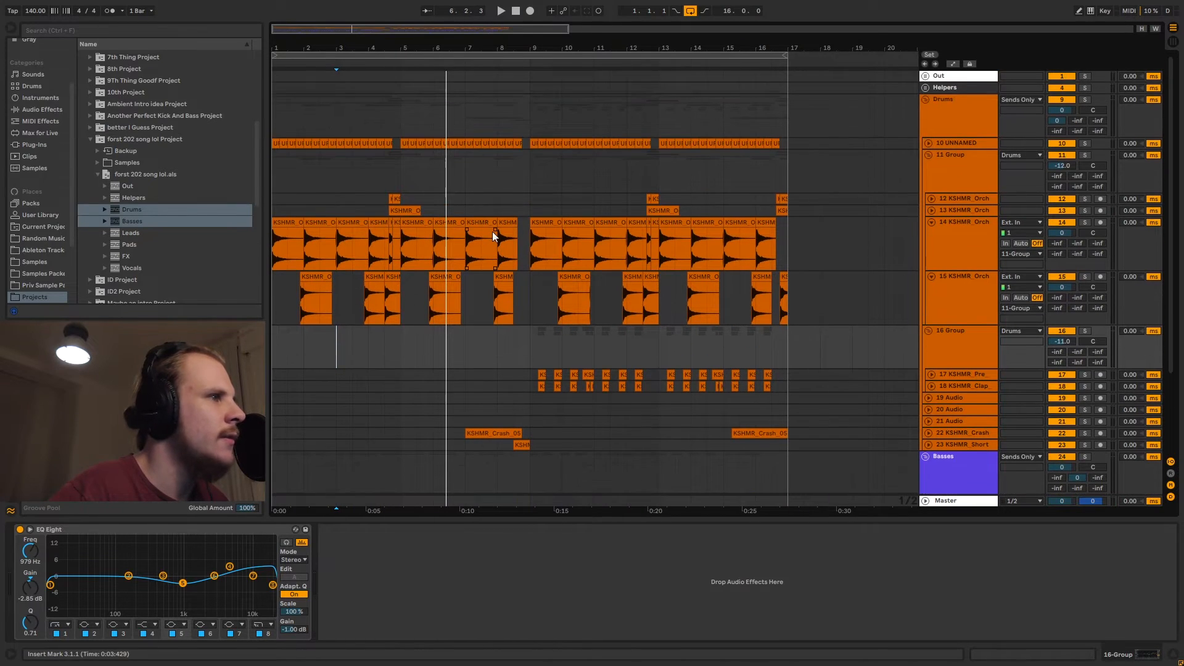
click(928, 155)
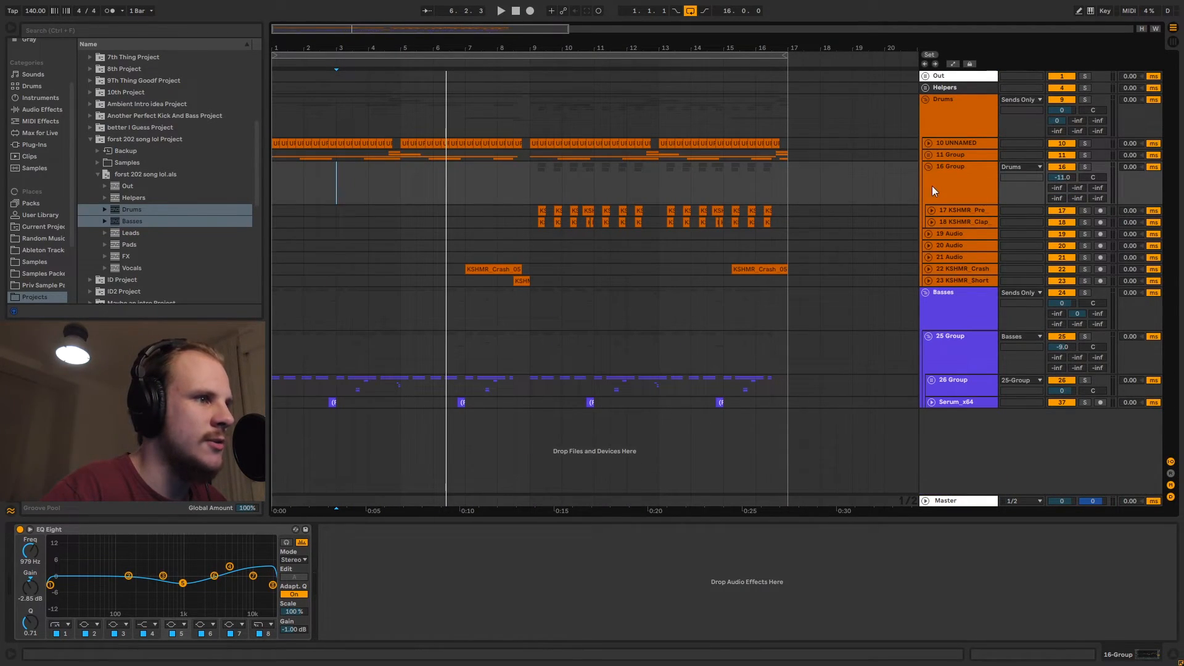
right_click(945, 453)
click(976, 458)
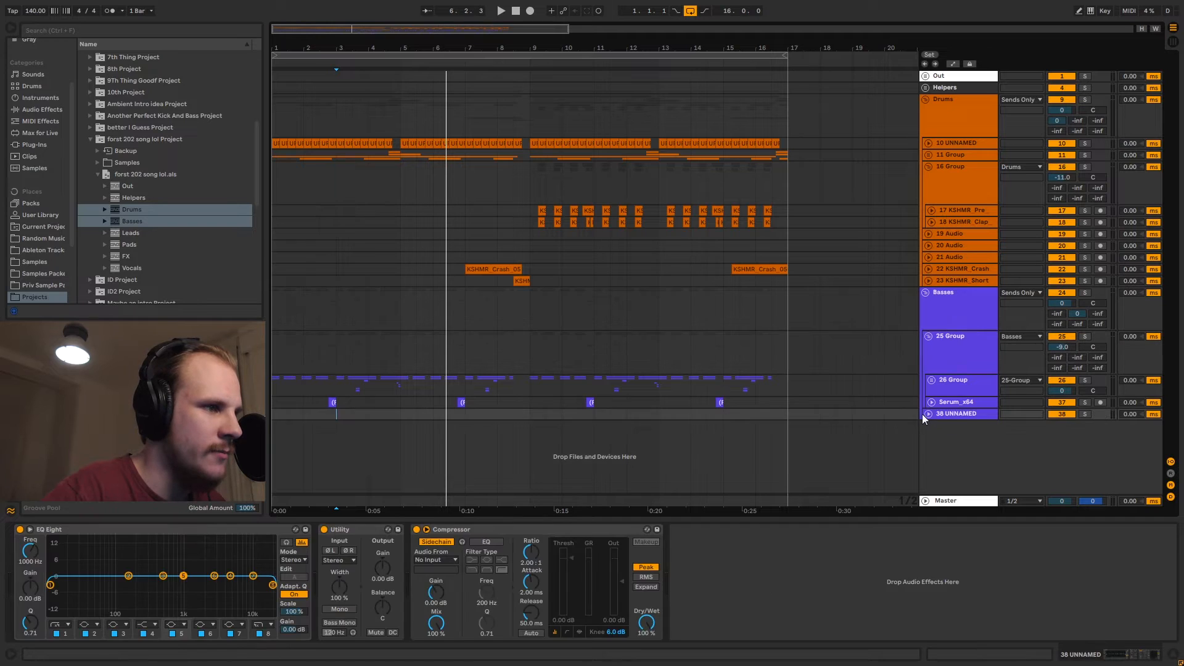
click(927, 414)
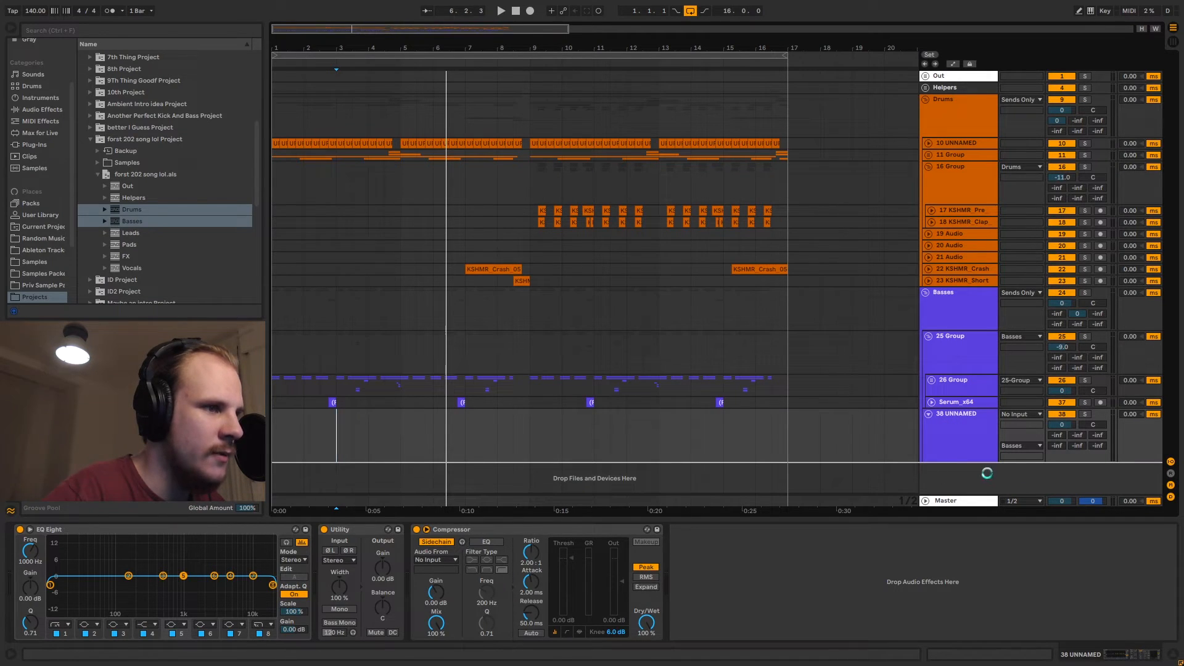
click(1062, 425)
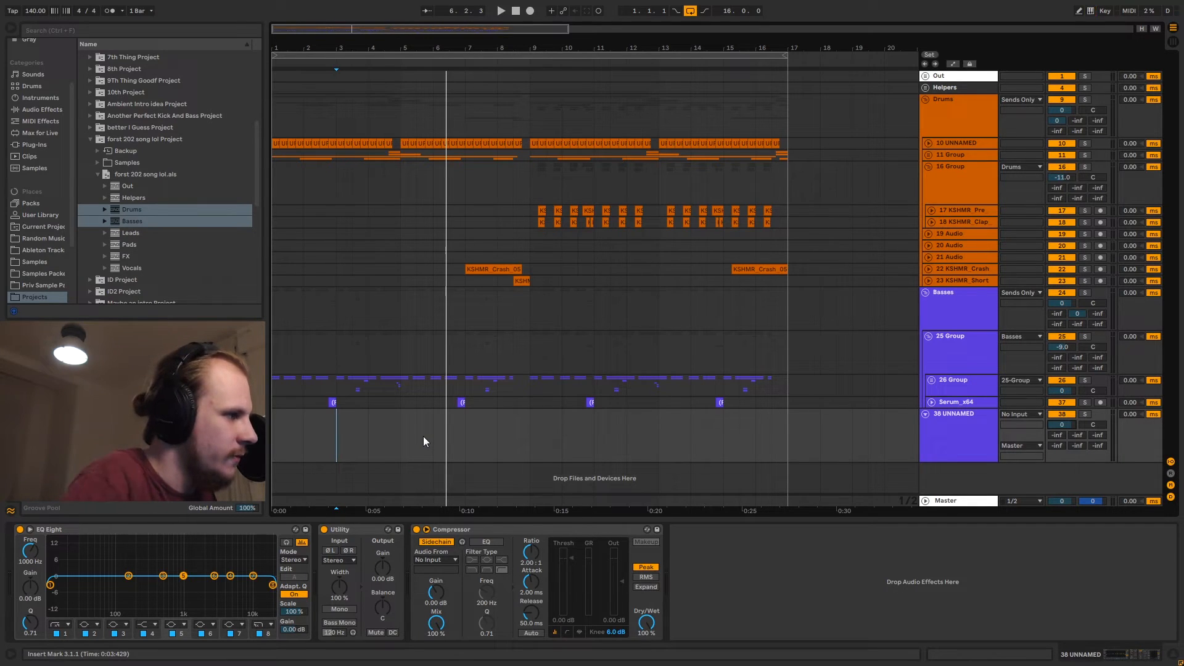
- Draw a one-bar volume automation dip in bar 1 of track 38 and duplicate it through bar 4
key(a)
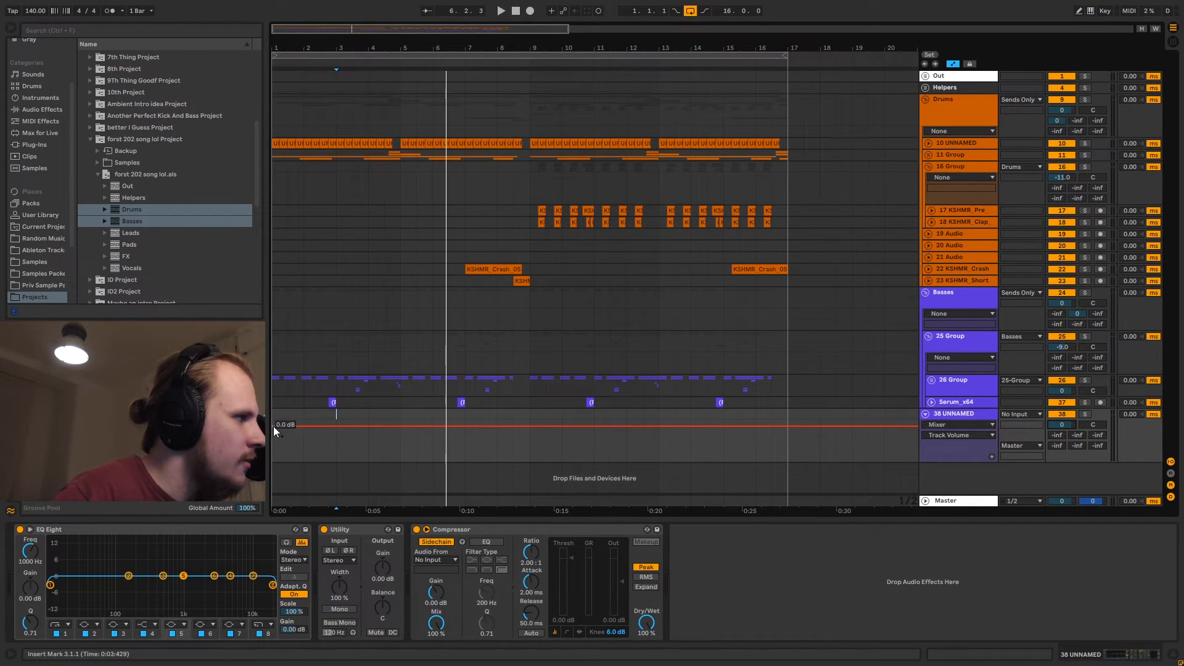
drag(296, 426, 275, 448)
key(ctrl+d)
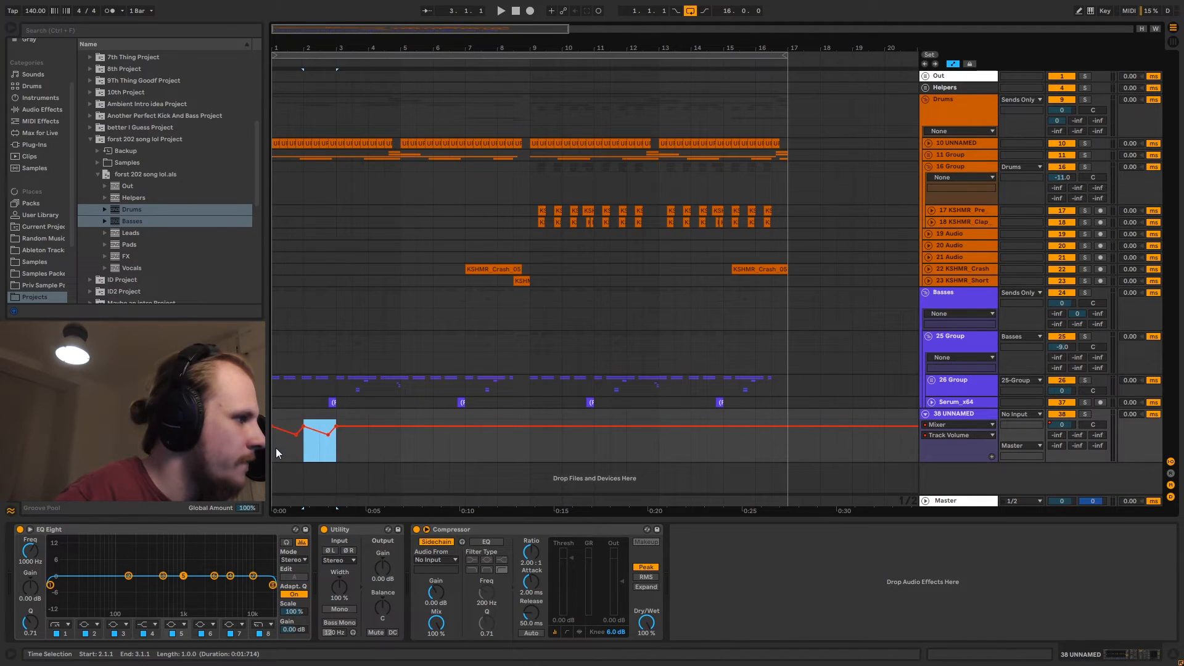
key(ctrl+d)
key(ctrl+d)
- Reshape the bar 4 volume dip on track 38 into a rise and place the insert marker at 1.1.1
click(370, 439)
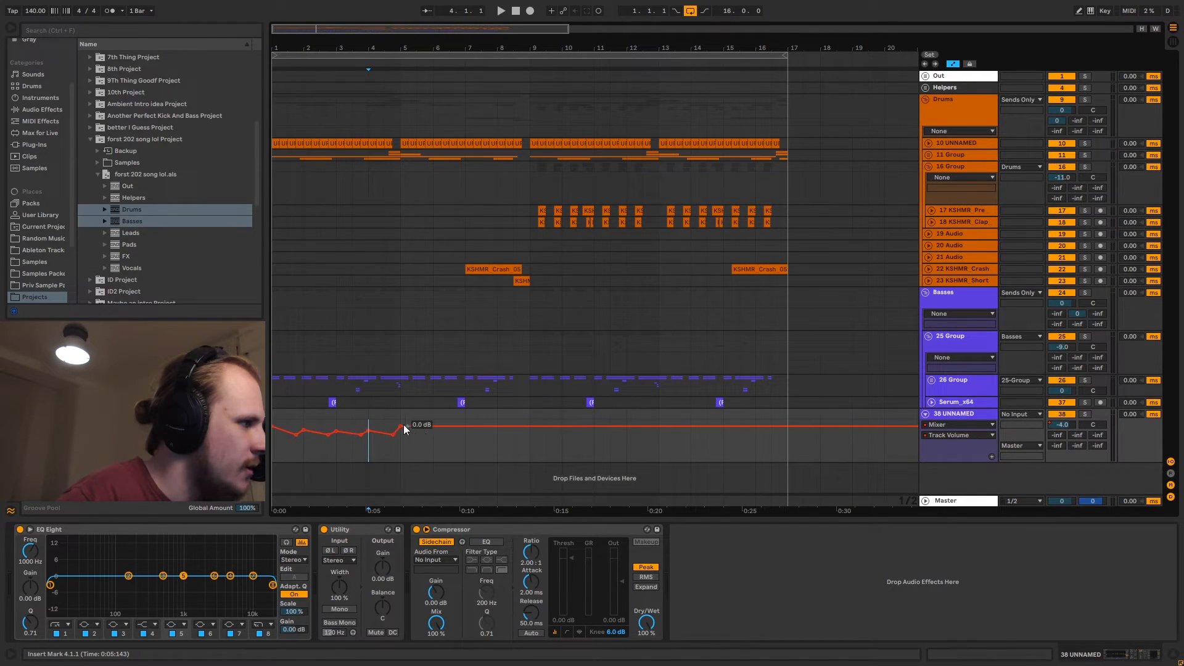
drag(394, 434, 277, 445)
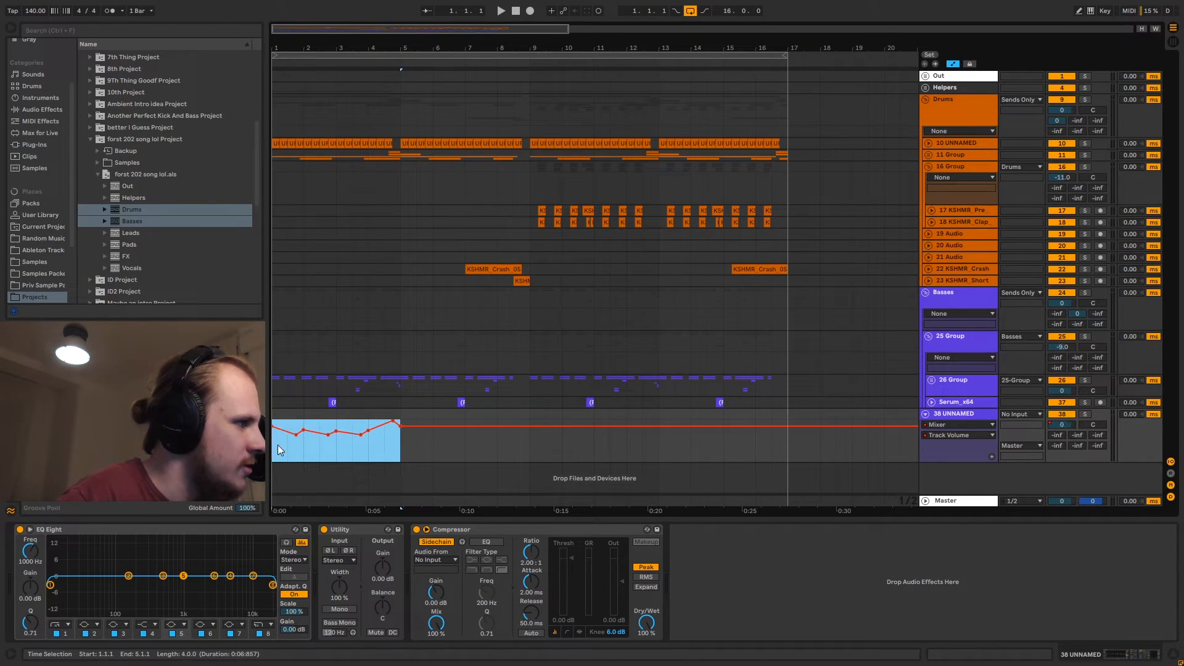
click(272, 412)
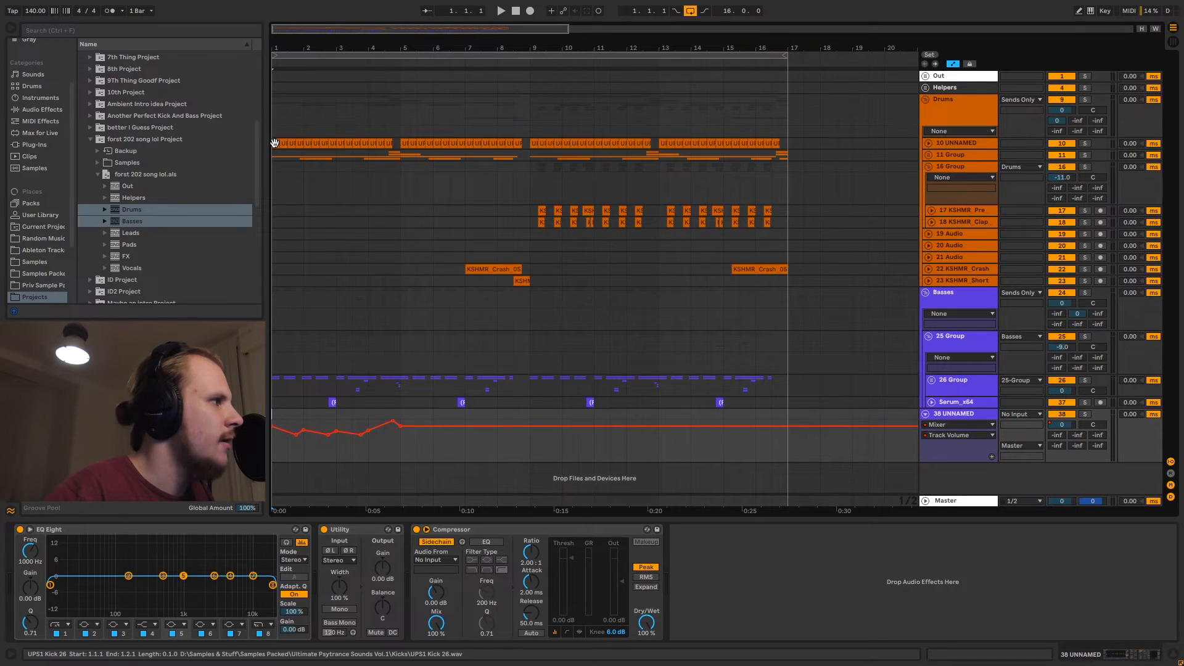
- Compare the 11 Group's first bar with track 38's volume curve, marking 2.1.1 to 2.3.1 and 4.1.1 to 5.1.1
drag(272, 155, 299, 157)
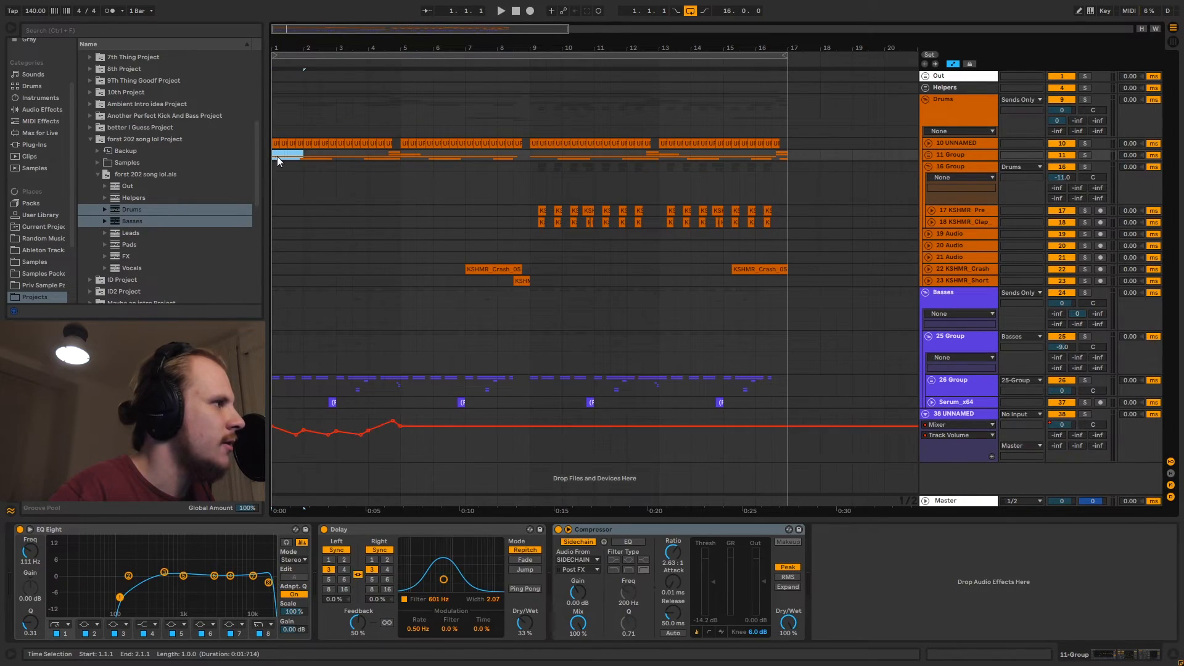
click(275, 157)
click(275, 450)
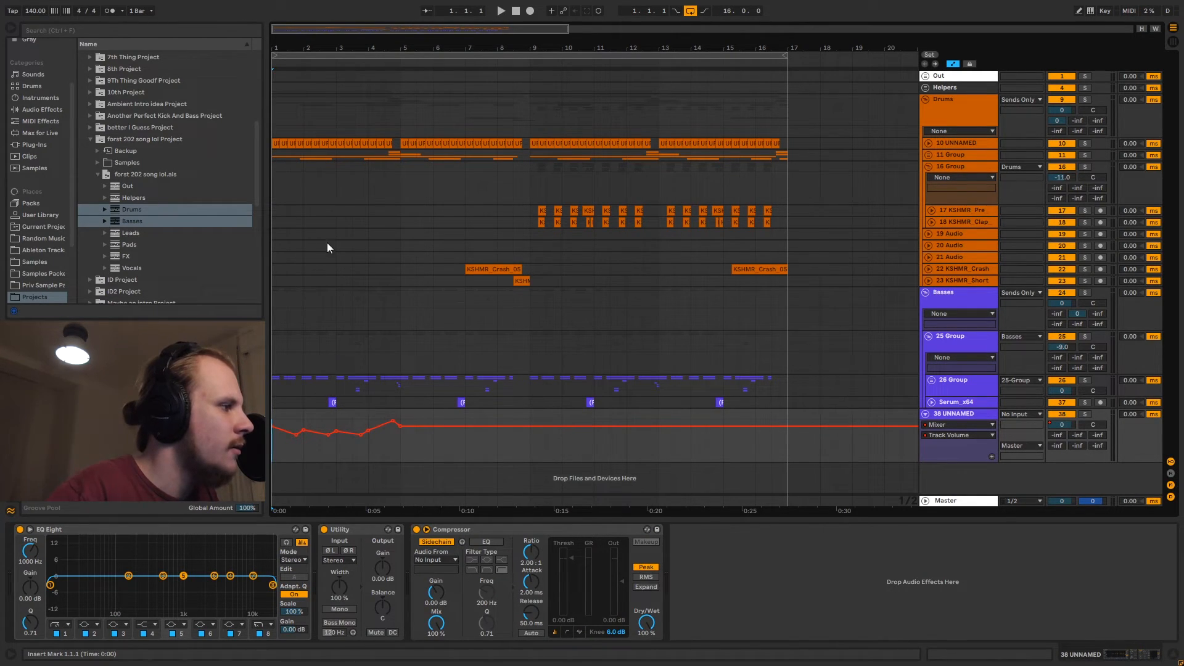
drag(304, 418, 320, 417)
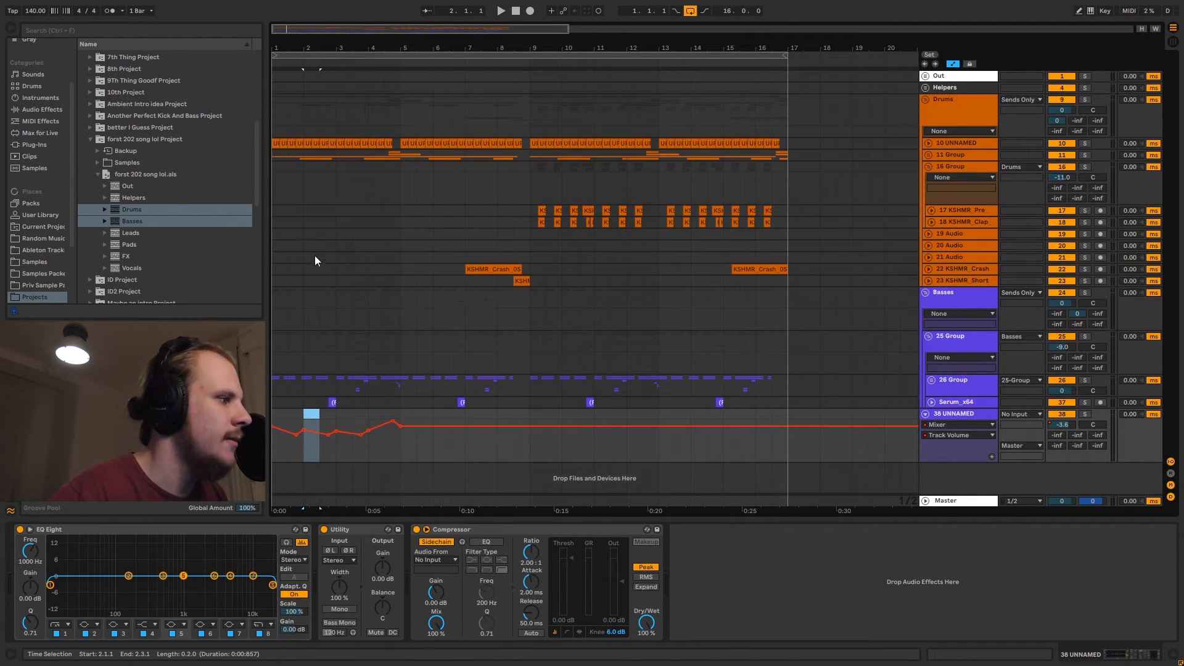
drag(343, 452, 397, 446)
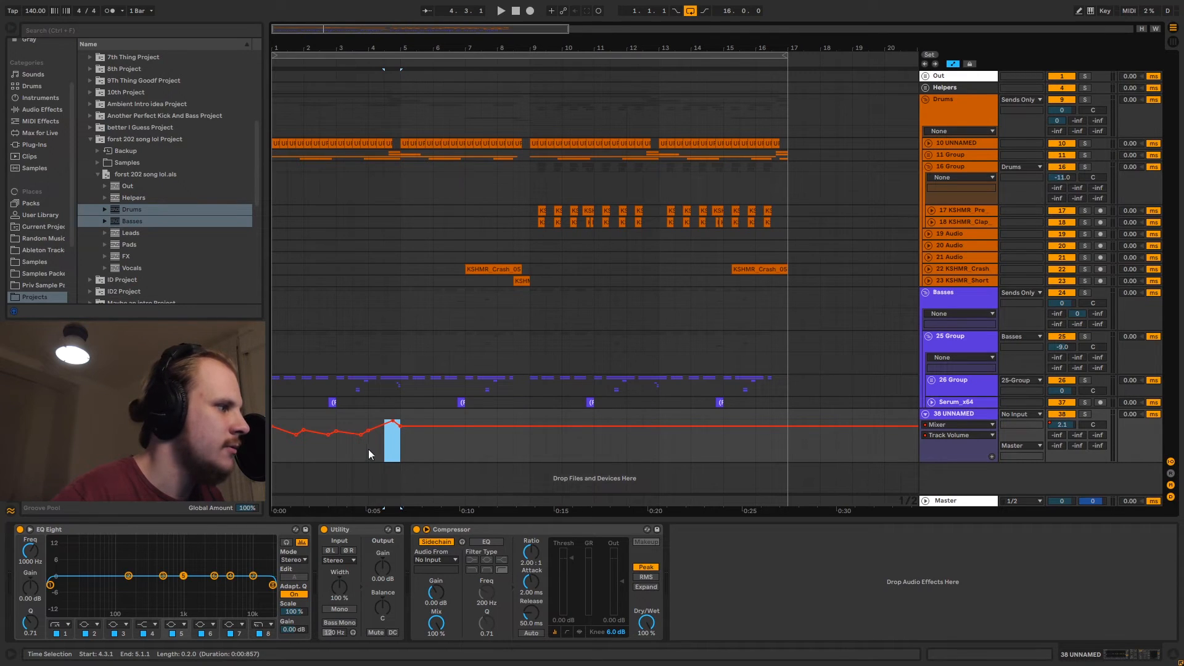
drag(368, 449, 384, 448)
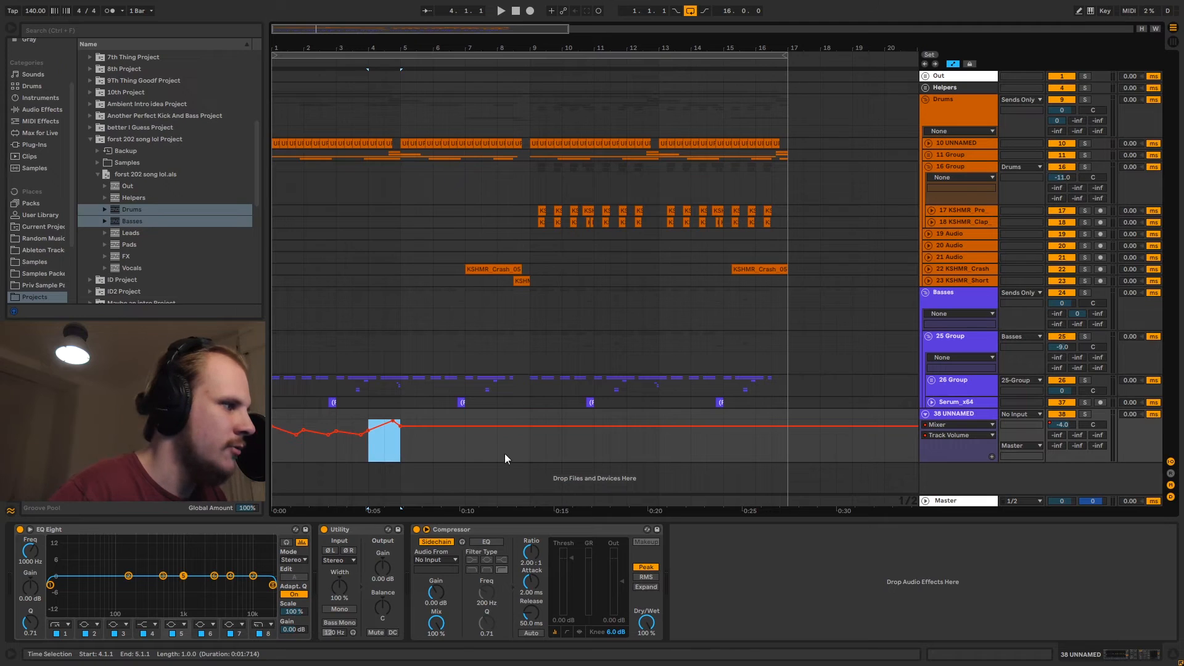
- Delete the volume automation from 1.1.1 to 5.1.1 on track 38 and return the insert marker to 1.1.1
drag(402, 446, 274, 446)
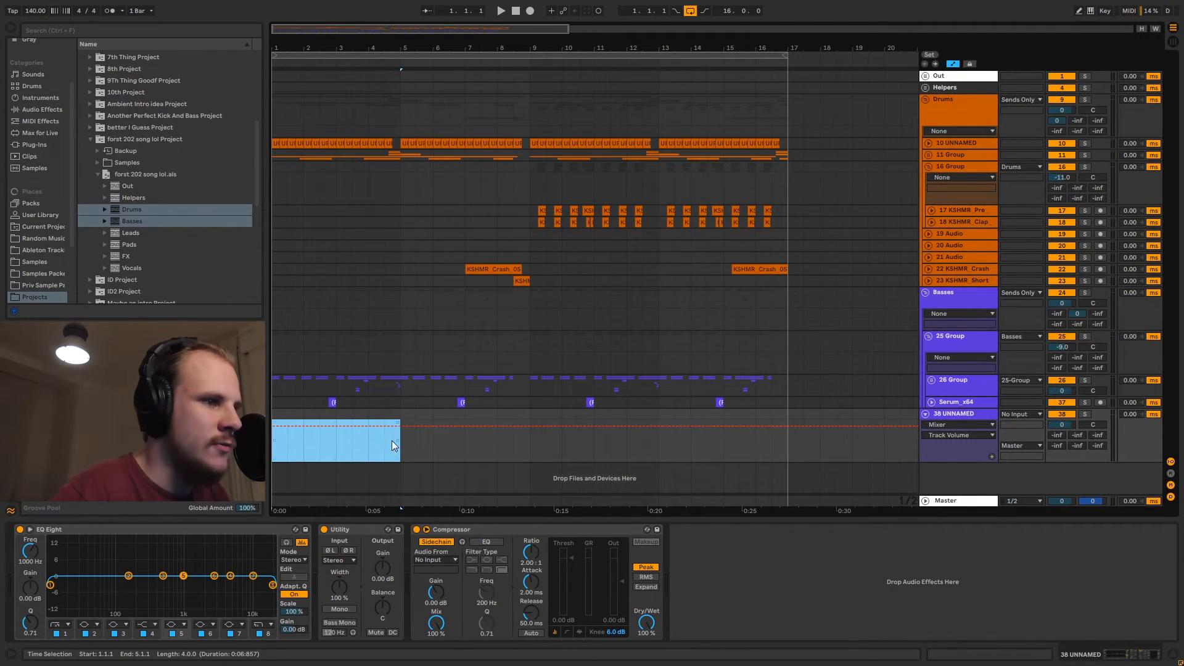
click(940, 416)
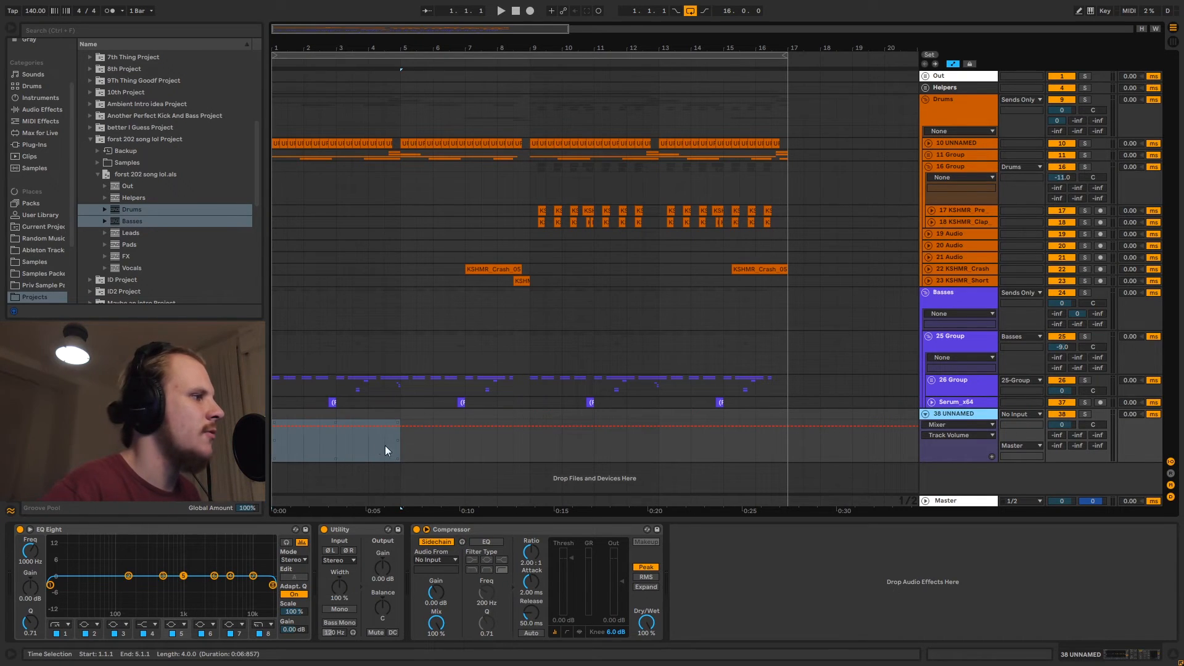
click(277, 438)
click(278, 439)
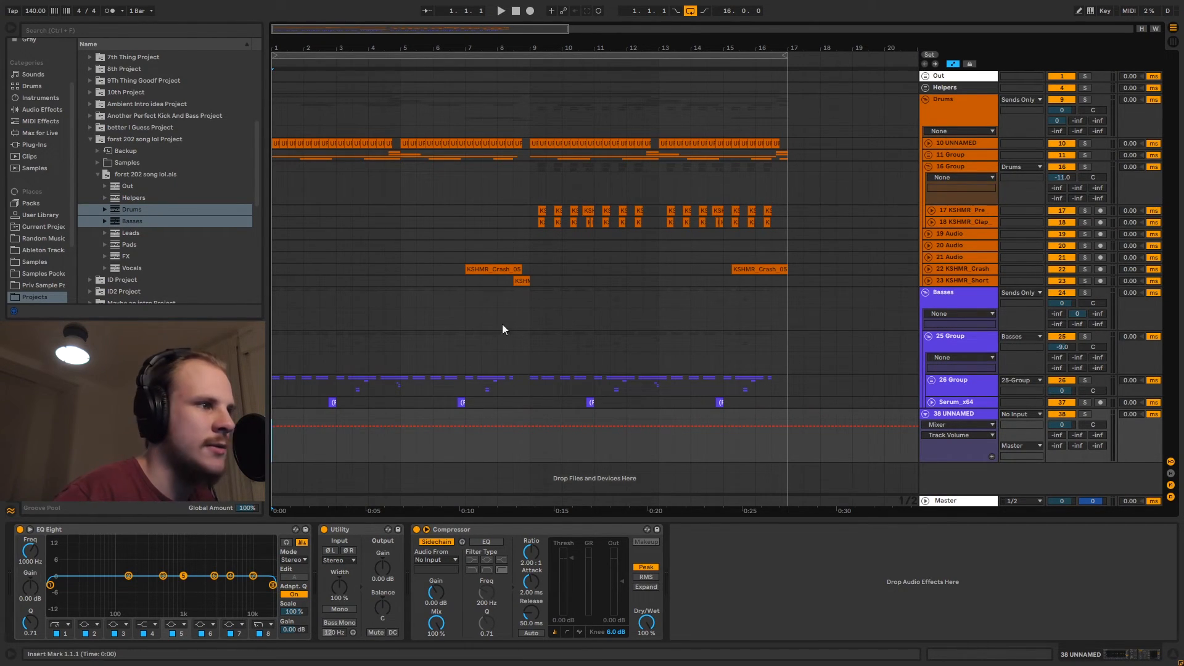
- Unfold tracks 22 and 23 and select the short drum fill from 8.3.1 to 9.1.1 on track 23
click(929, 269)
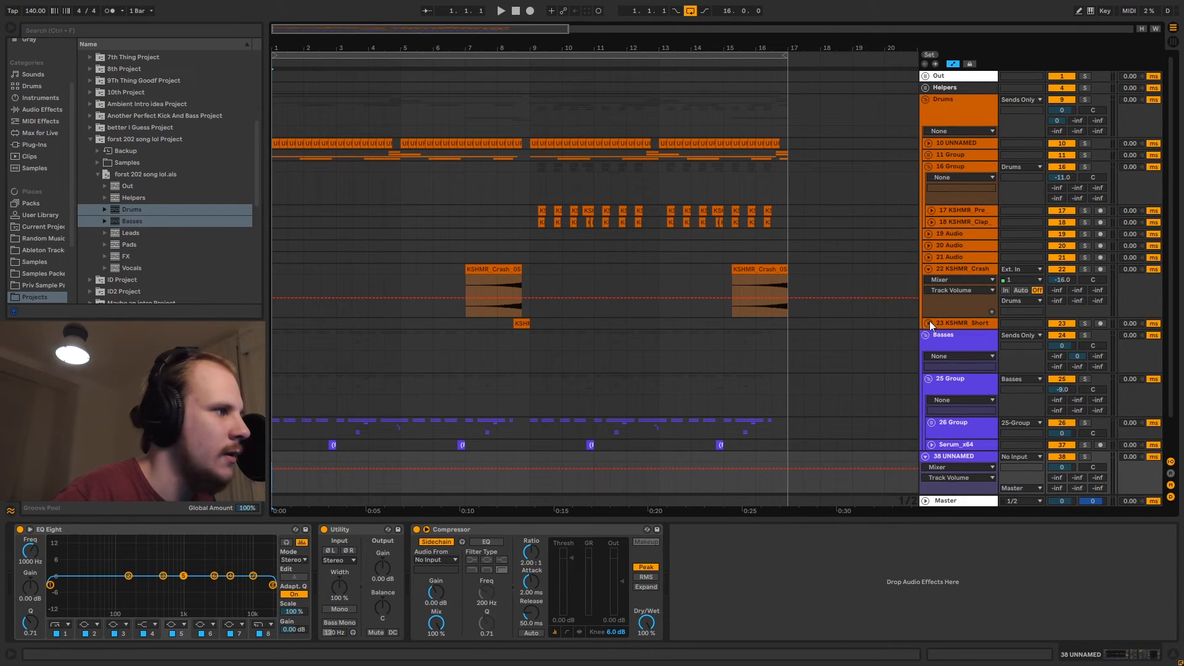
click(928, 323)
click(528, 322)
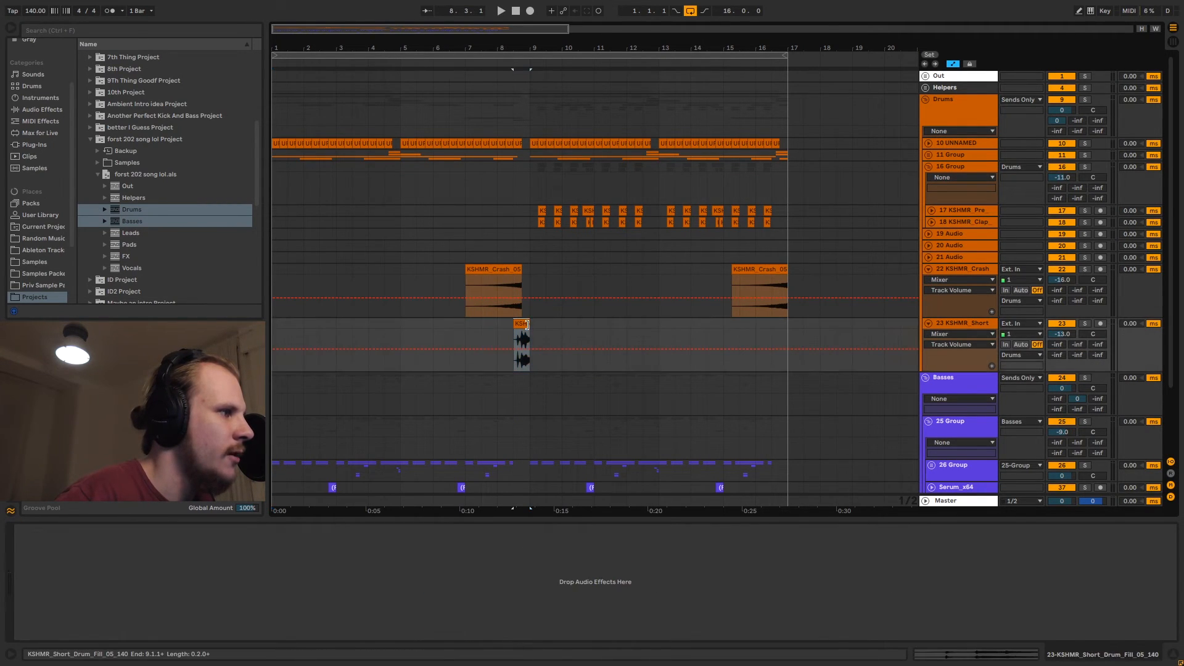
- Play the arrangement from 7.1.1 into bar 10 to hear the crash and short drum fill lead into the next phrase
click(470, 295)
click(467, 254)
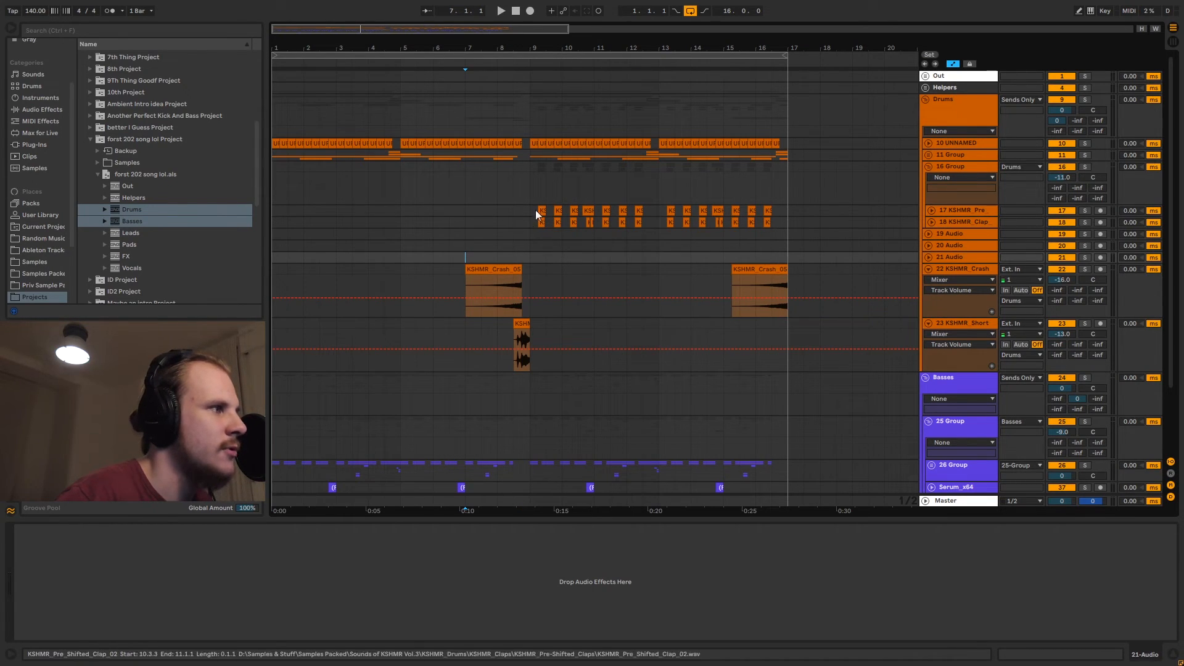
key(space)
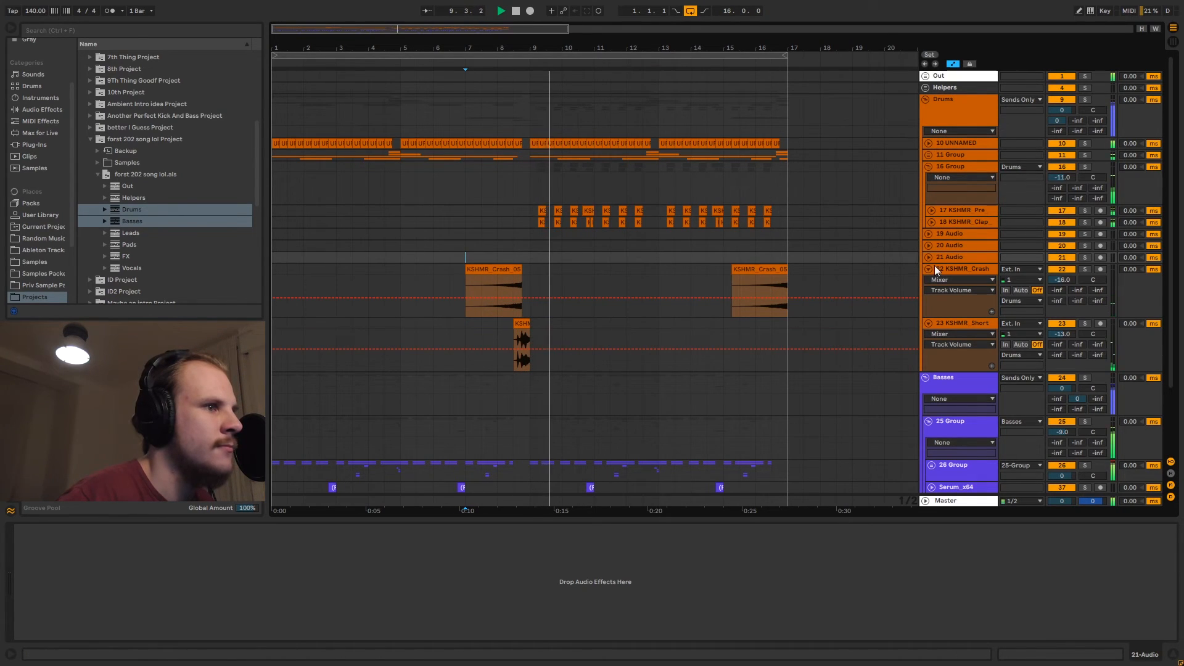
key(space)
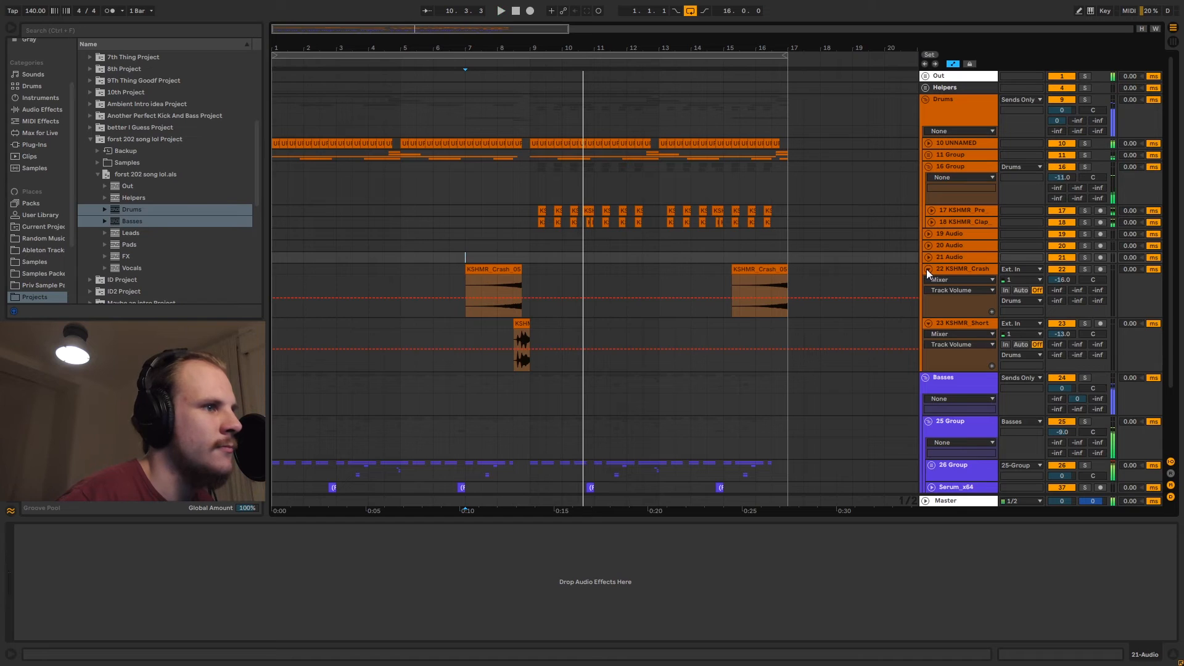
- Fold crash track 22, short fill track 23 and the 16 Group, selecting the crash's span from 7.1.1 to 8.4.1
click(928, 270)
click(928, 280)
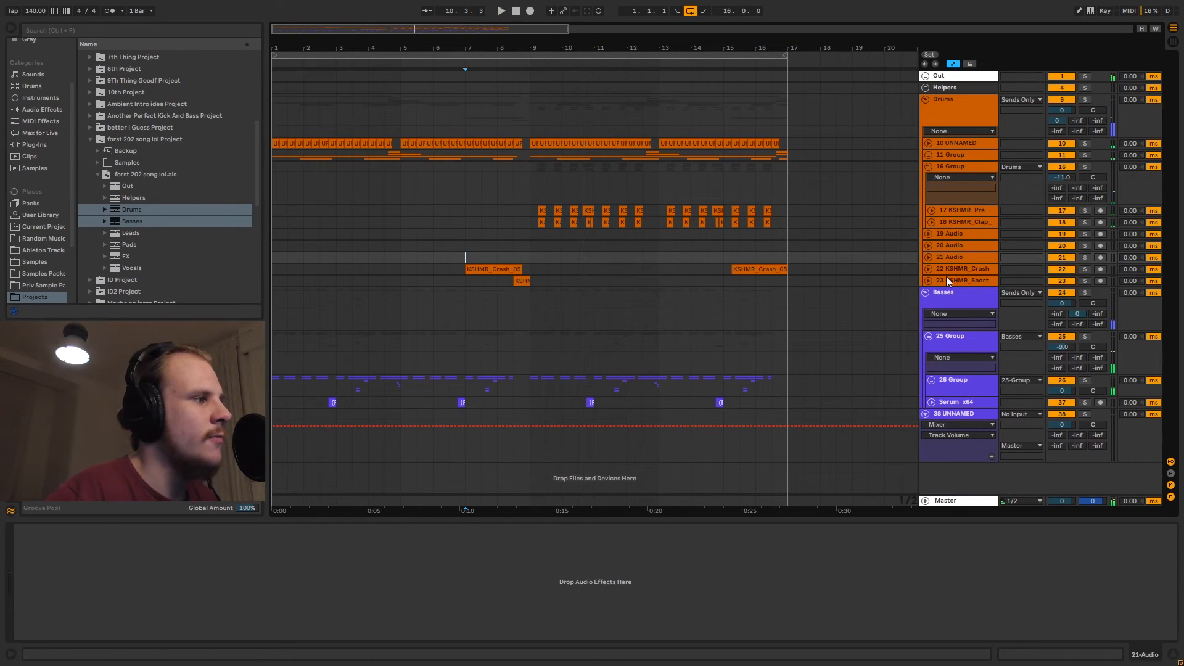
click(515, 270)
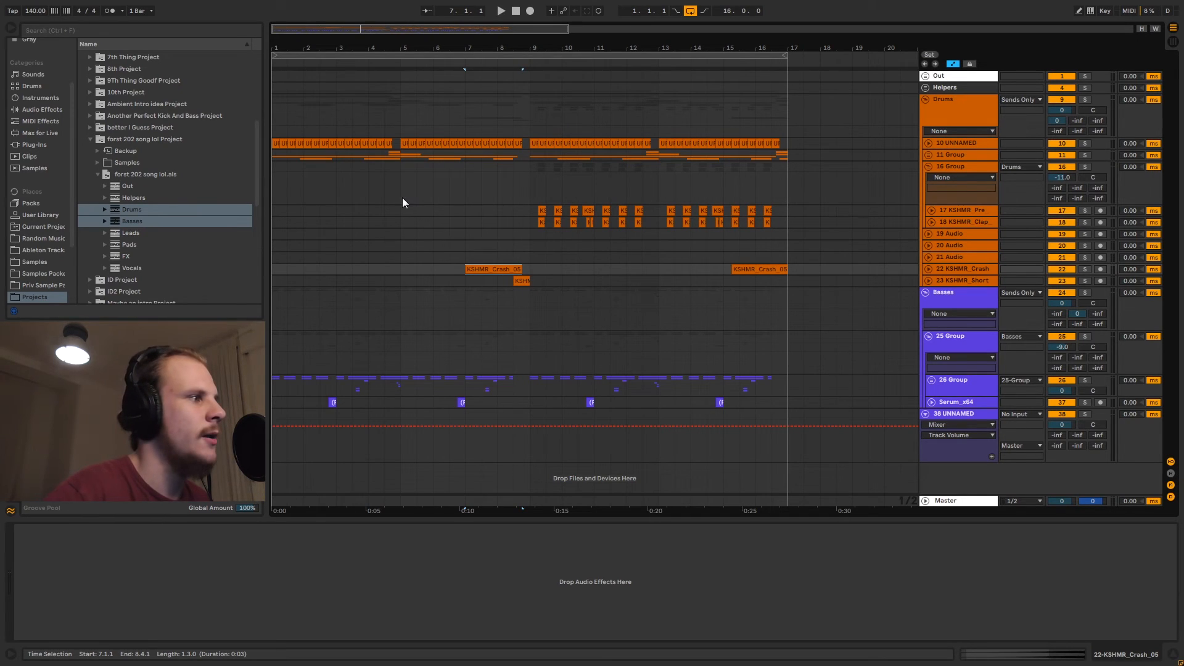
click(925, 167)
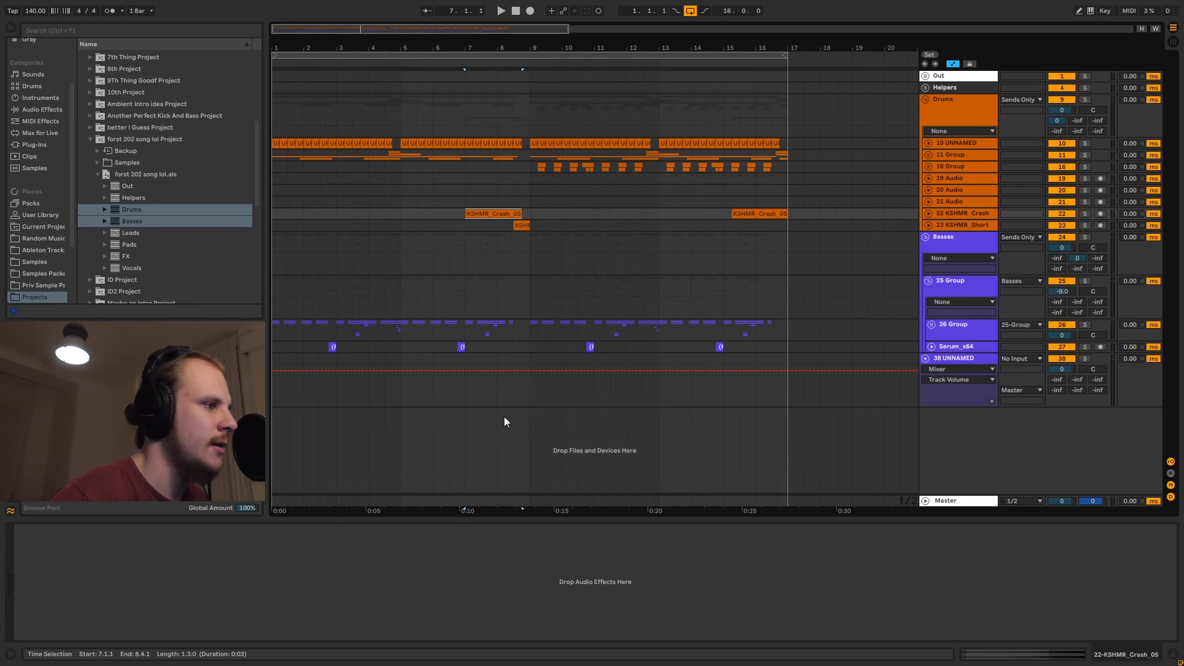
- Delete the unnamed track 38, and unfold the 26 Group to view its bass tracks before folding it again
click(957, 357)
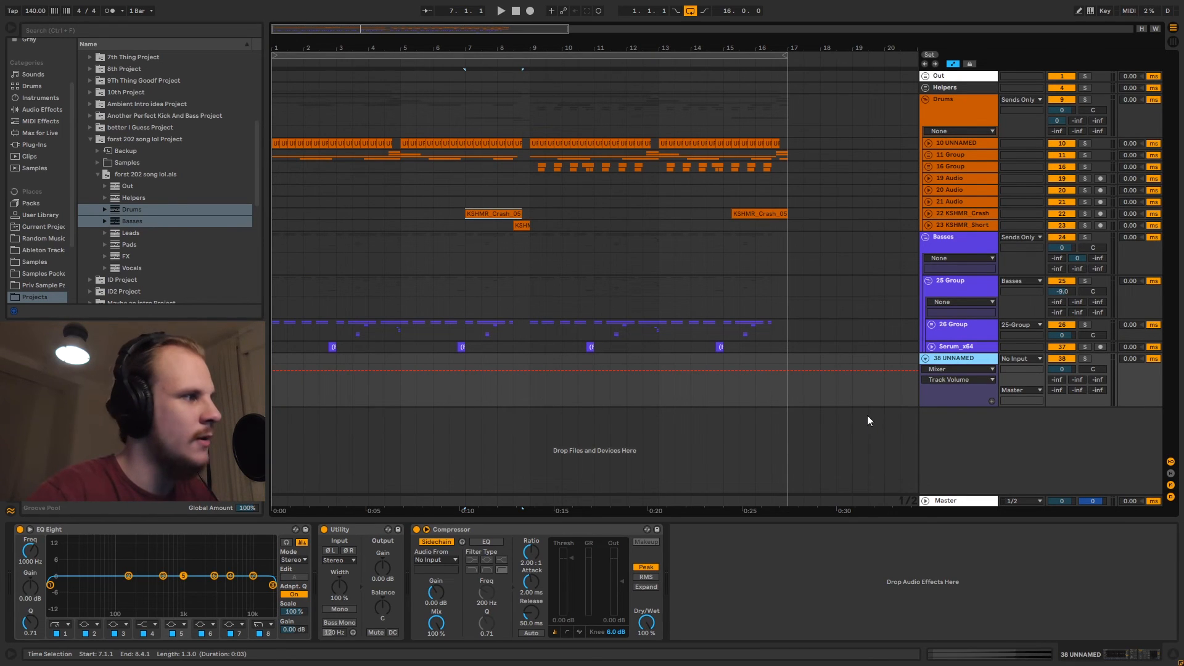
key(Delete)
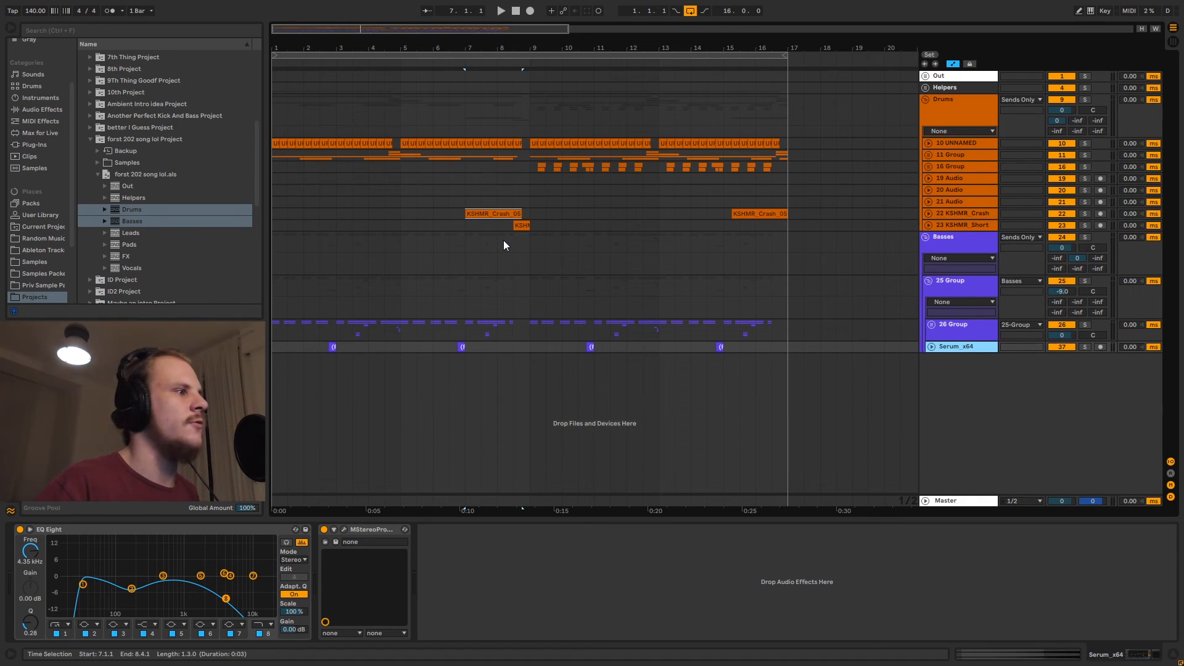
click(932, 325)
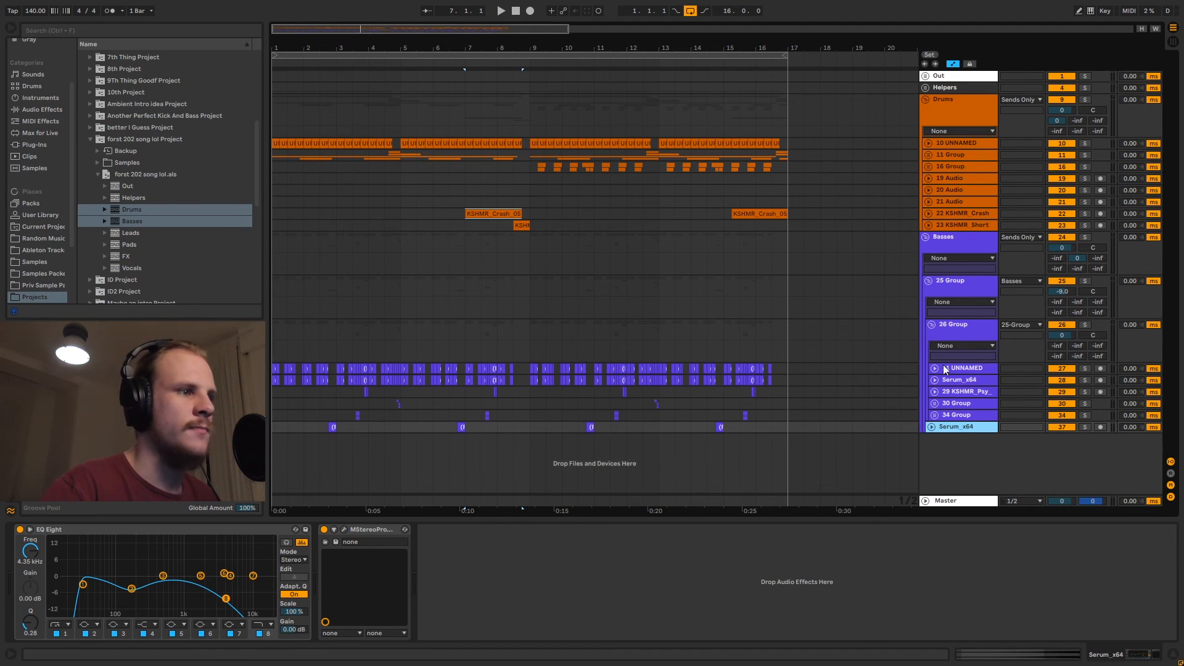
click(932, 325)
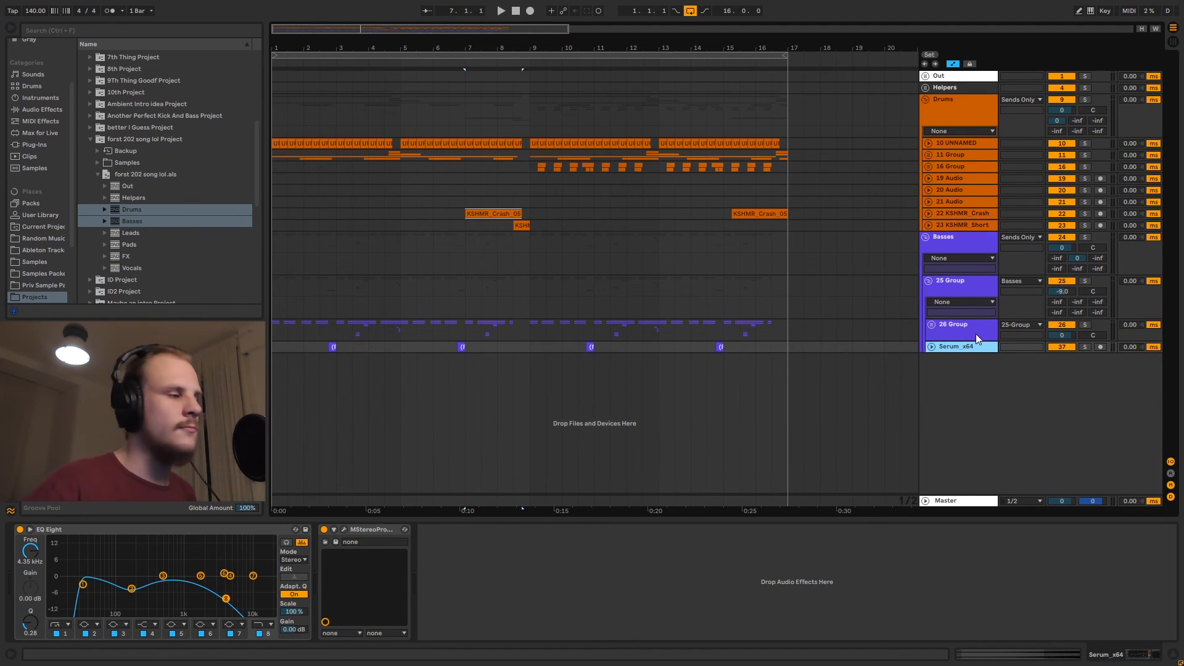